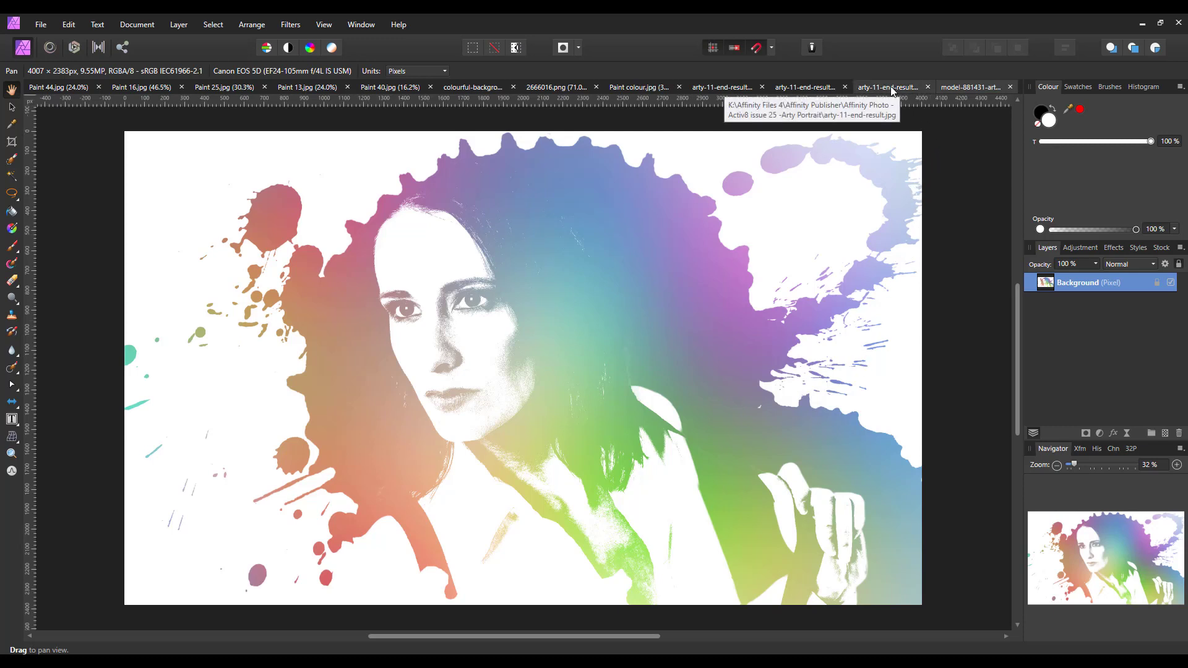
# - Compare the finished arty portrait examples in the open arty-11-end-result documents
pyautogui.click(891, 87)
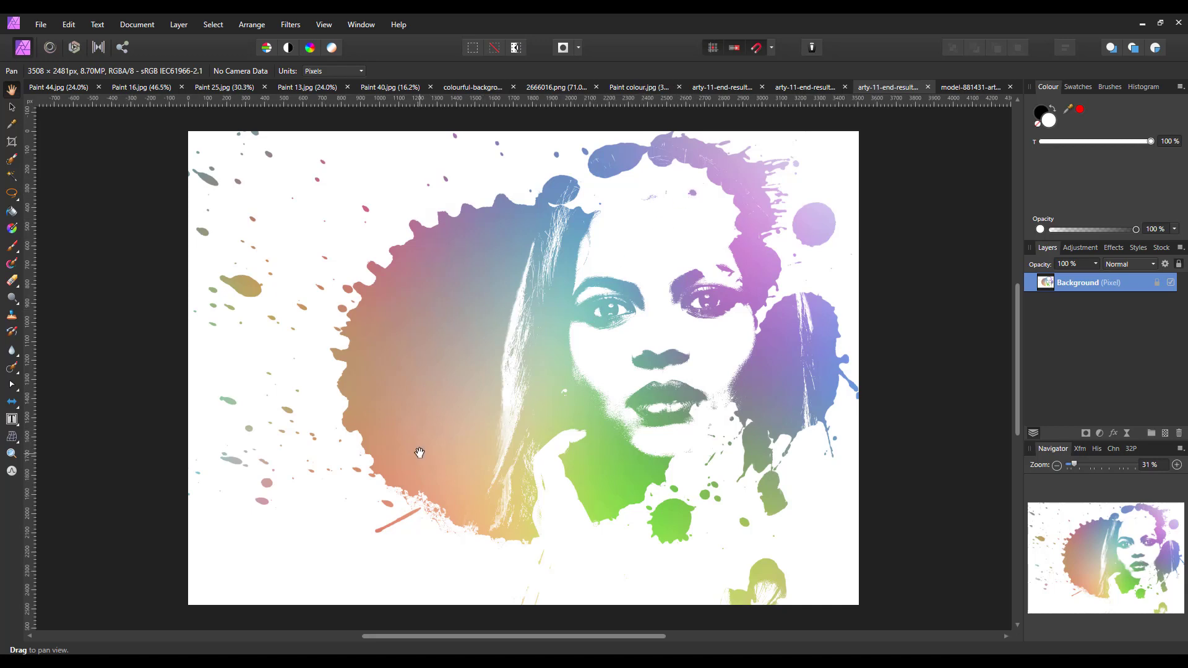
pyautogui.click(818, 90)
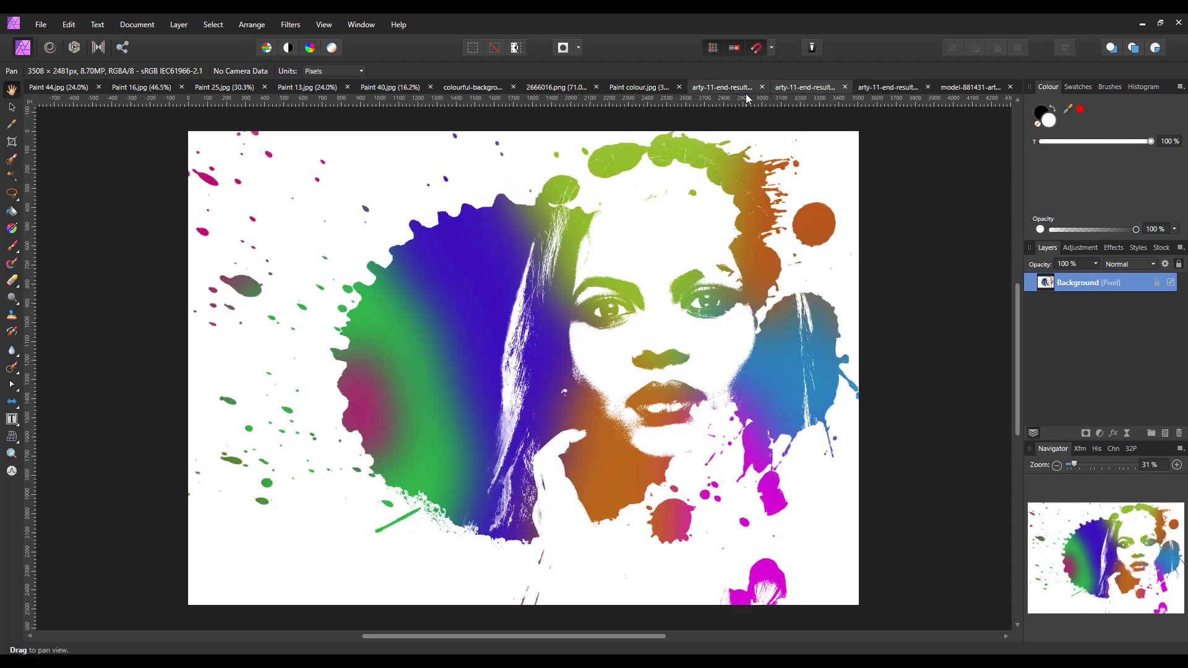
pyautogui.click(747, 96)
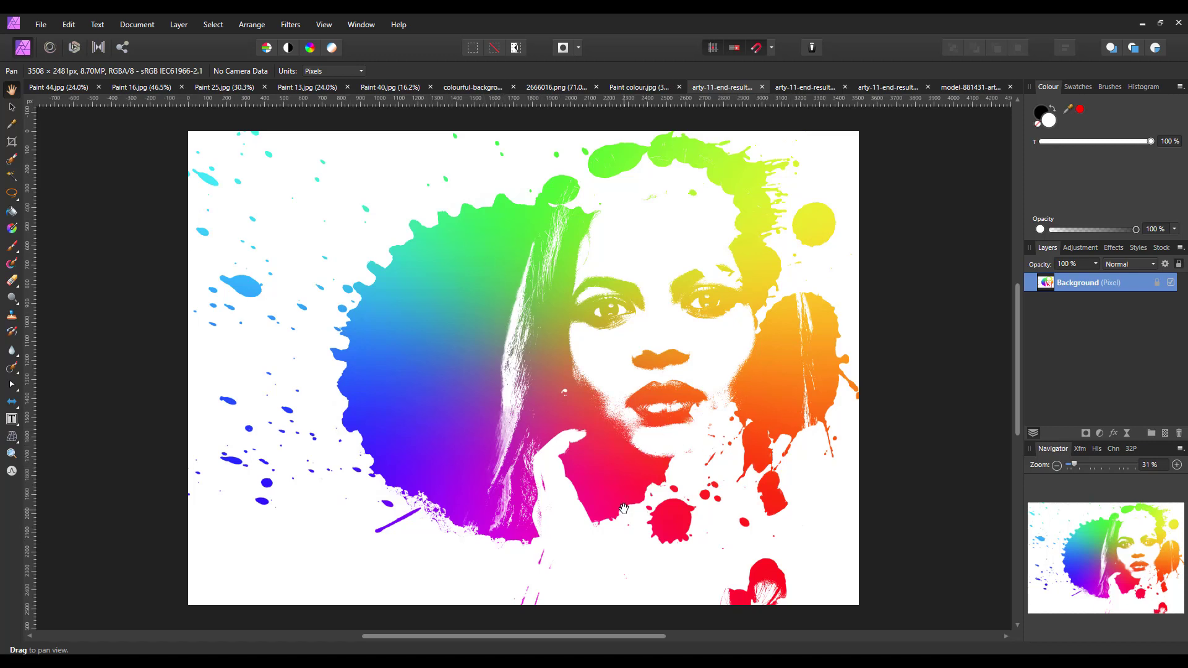
pyautogui.click(804, 87)
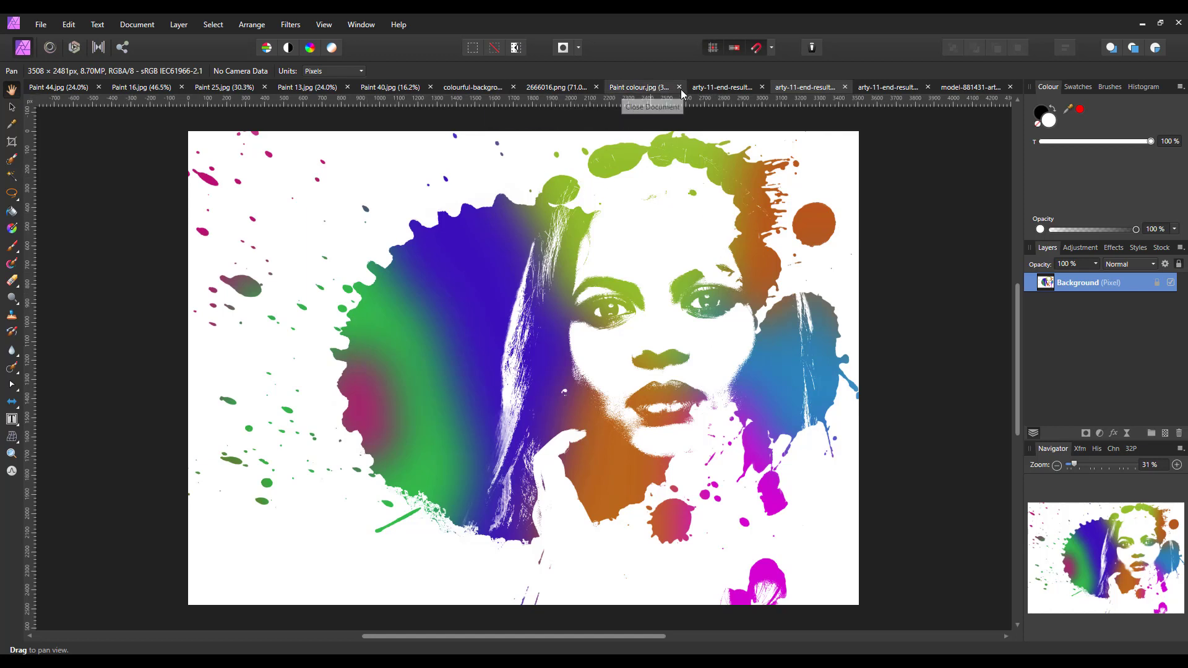
# - View the candidate colour backgrounds Paint colour.jpg, 2666016.png and the colourful-background image
pyautogui.click(642, 91)
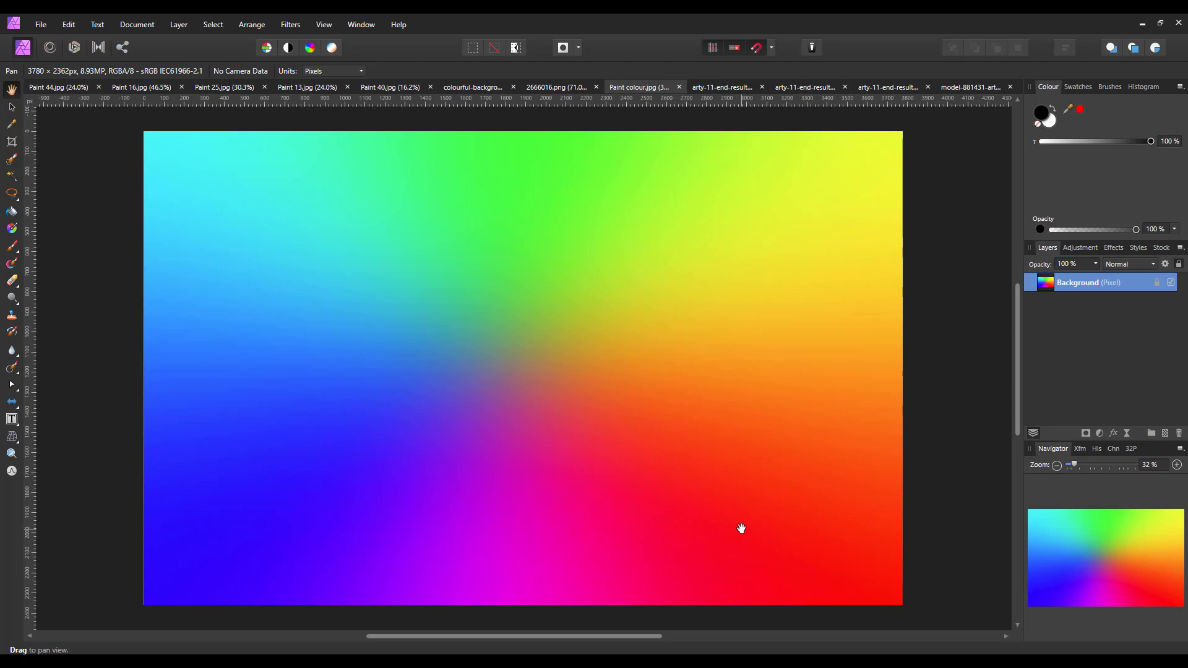
pyautogui.click(559, 91)
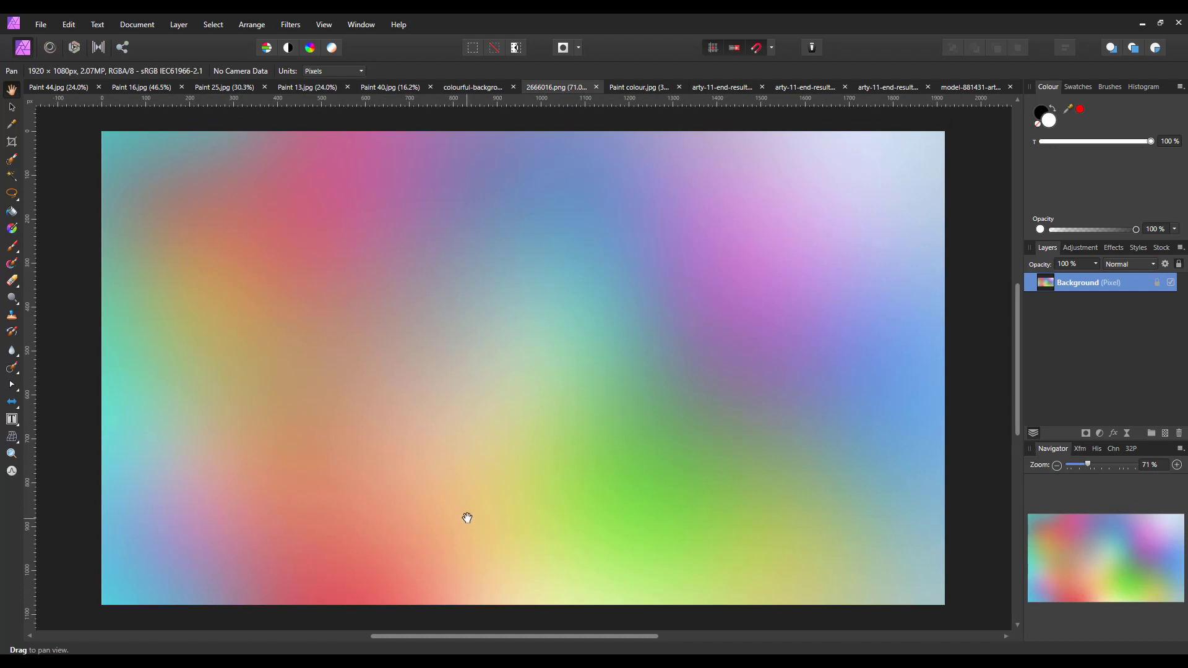
pyautogui.click(485, 86)
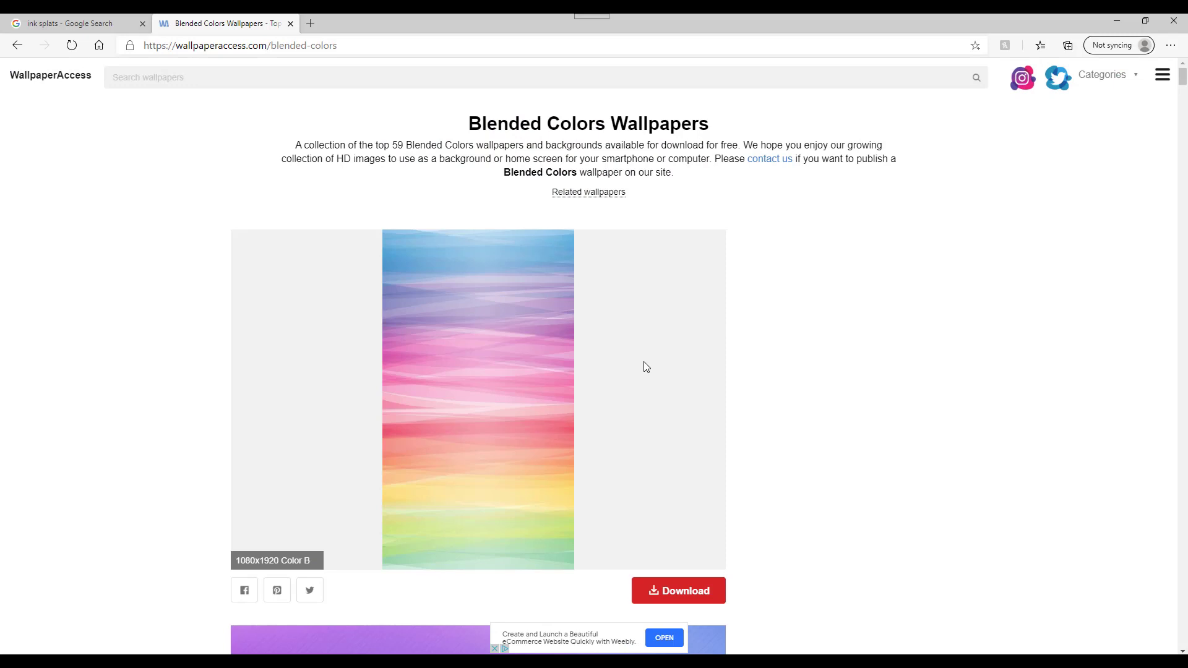
# - Browse the Blended Colors wallpapers on WallpaperAccess, close that page and switch back to Affinity Photo
pyautogui.scroll(-15, 641, 367)
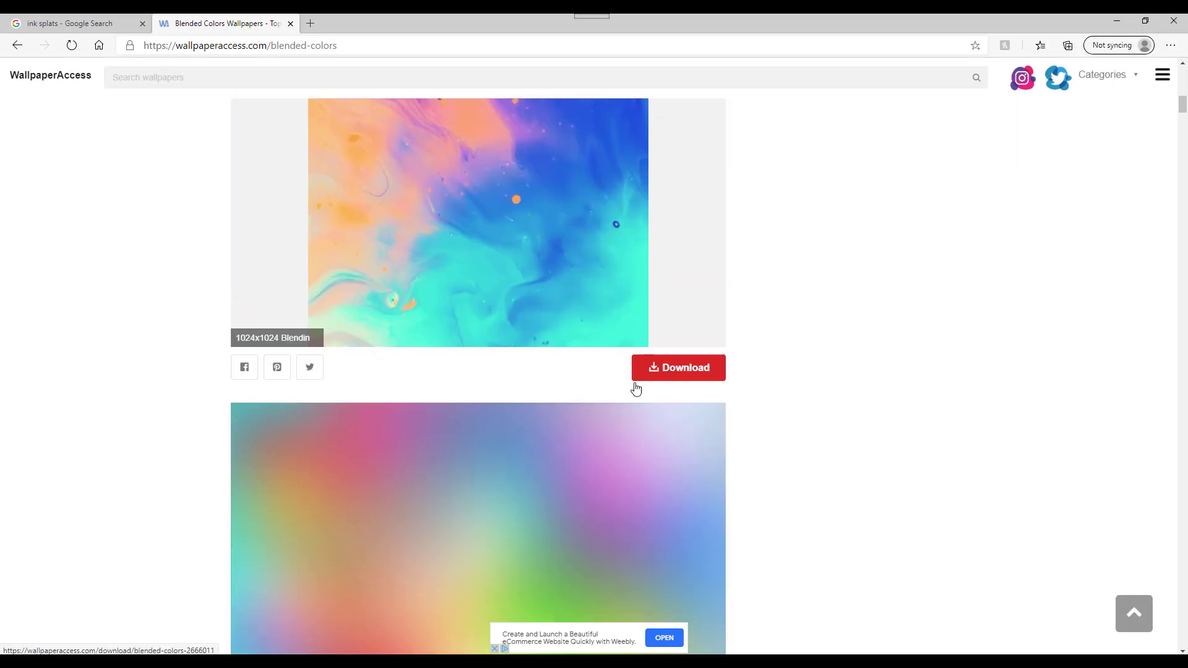
pyautogui.scroll(-2, 552, 575)
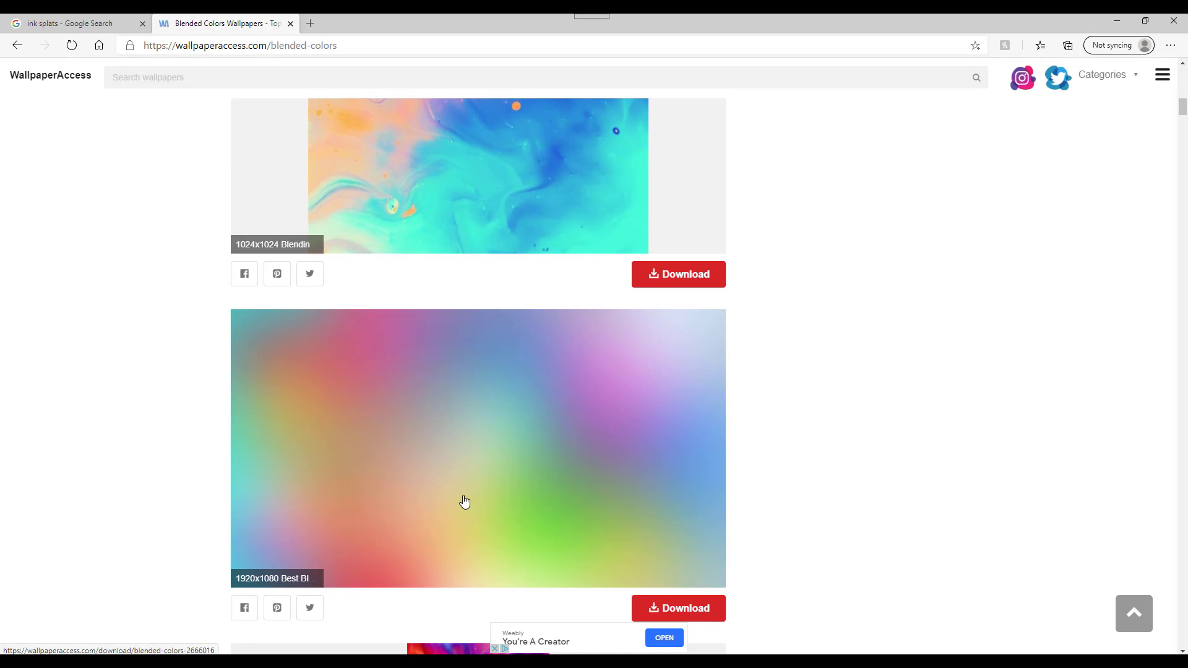
pyautogui.scroll(15, 464, 501)
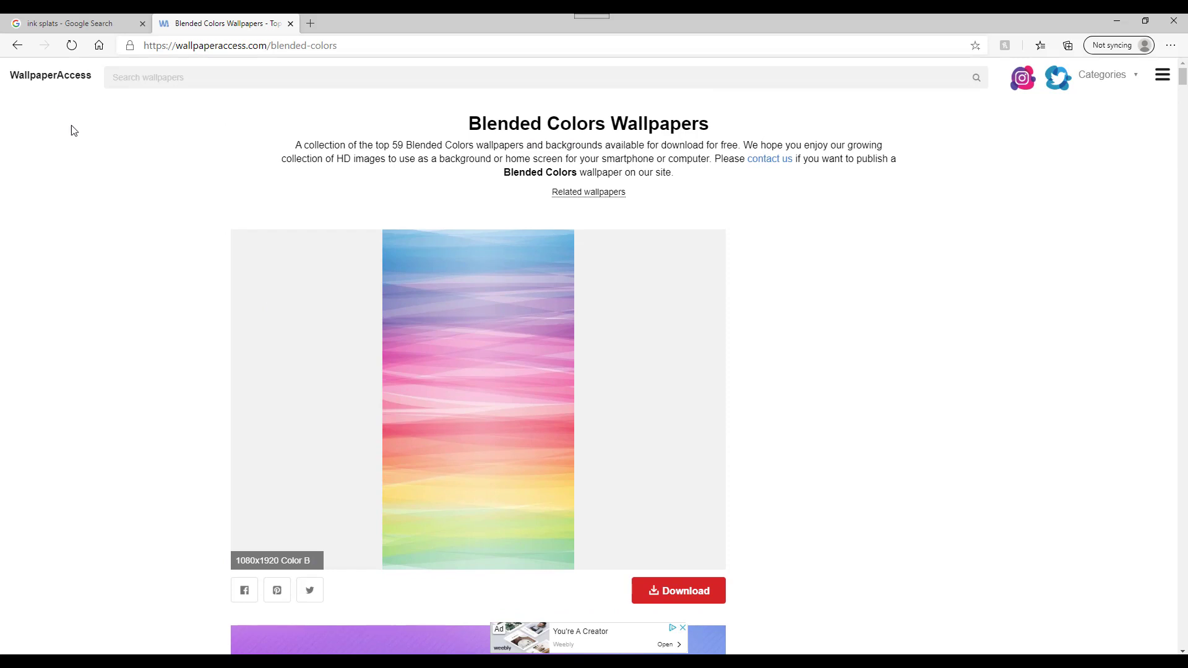
pyautogui.click(290, 24)
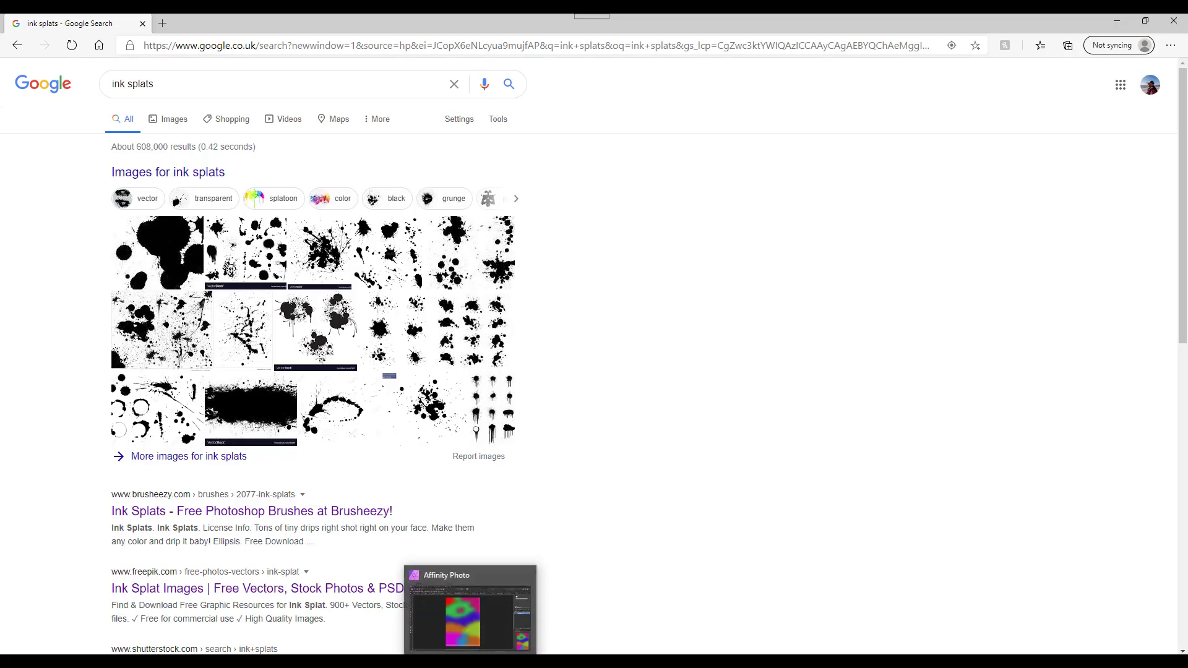
pyautogui.click(413, 575)
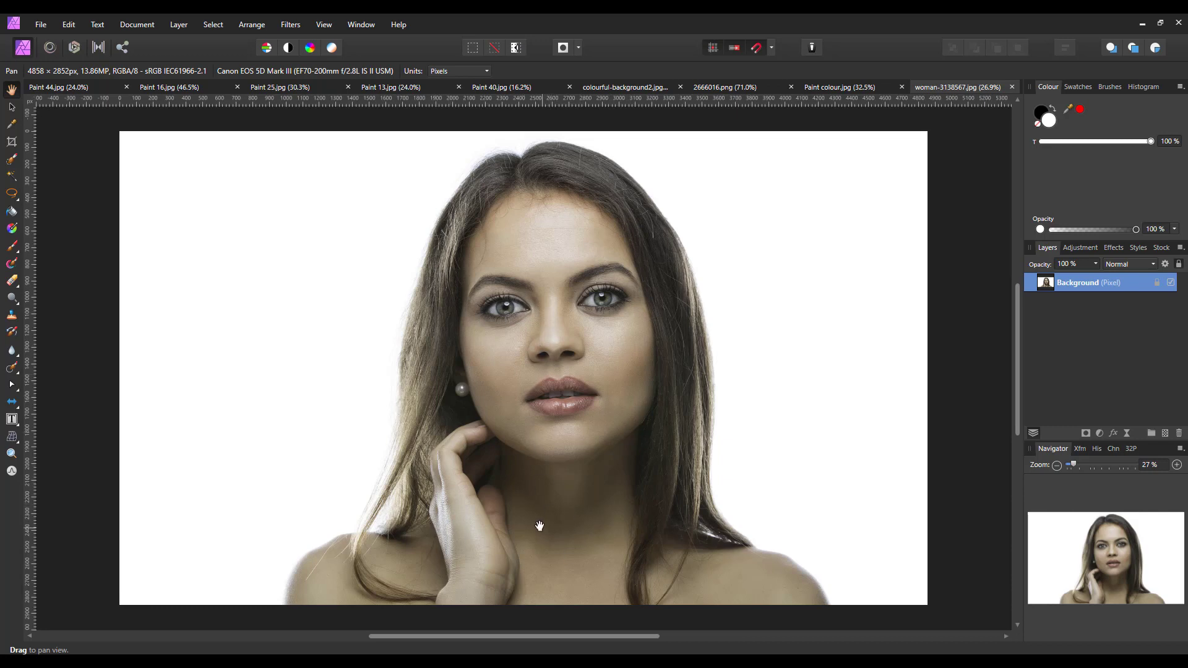
# - Create a new landscape A4 document, 297 x 210 mm at 300 DPI, with a transparent background
pyautogui.click(40, 24)
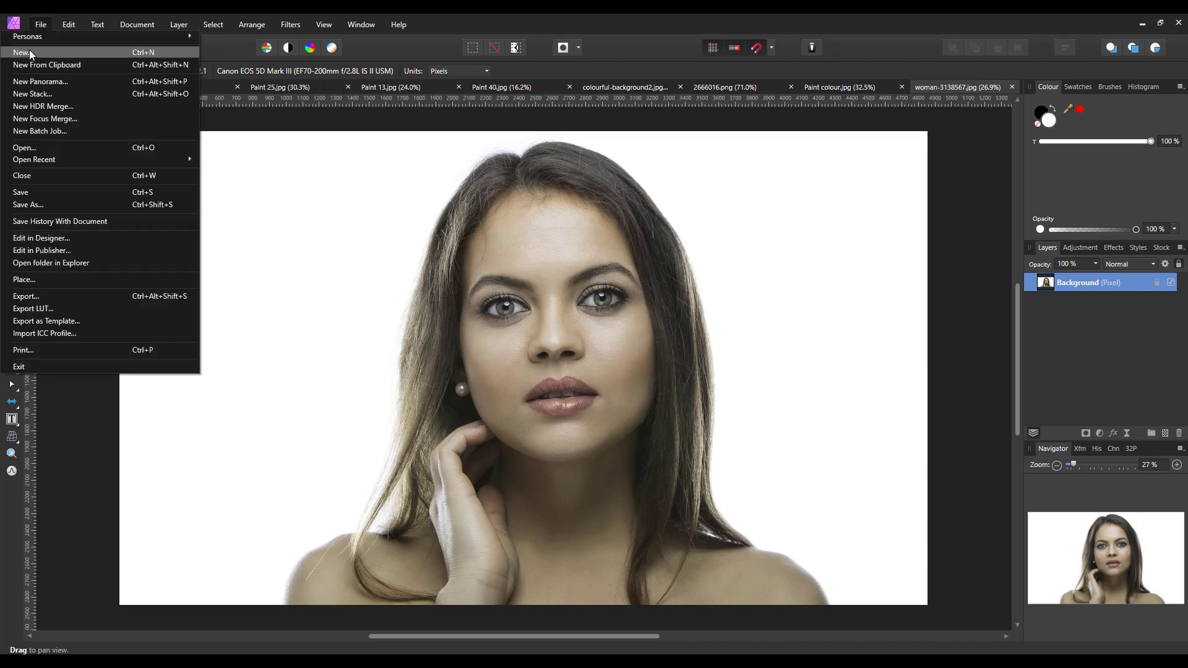
pyautogui.click(29, 52)
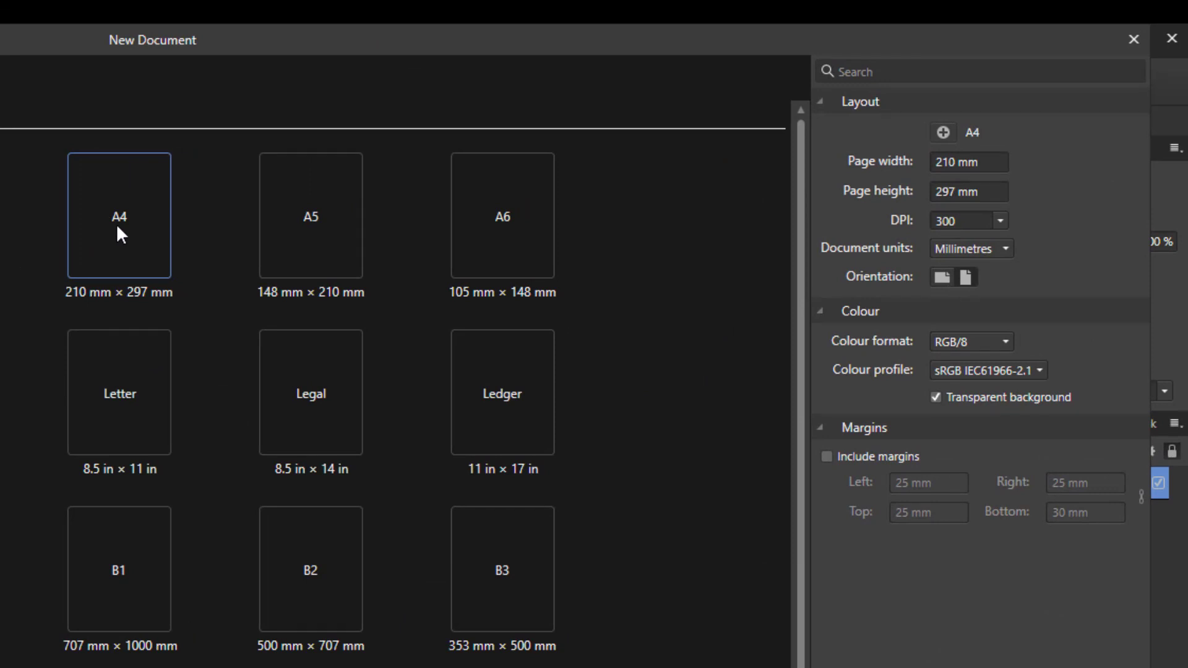
pyautogui.click(942, 278)
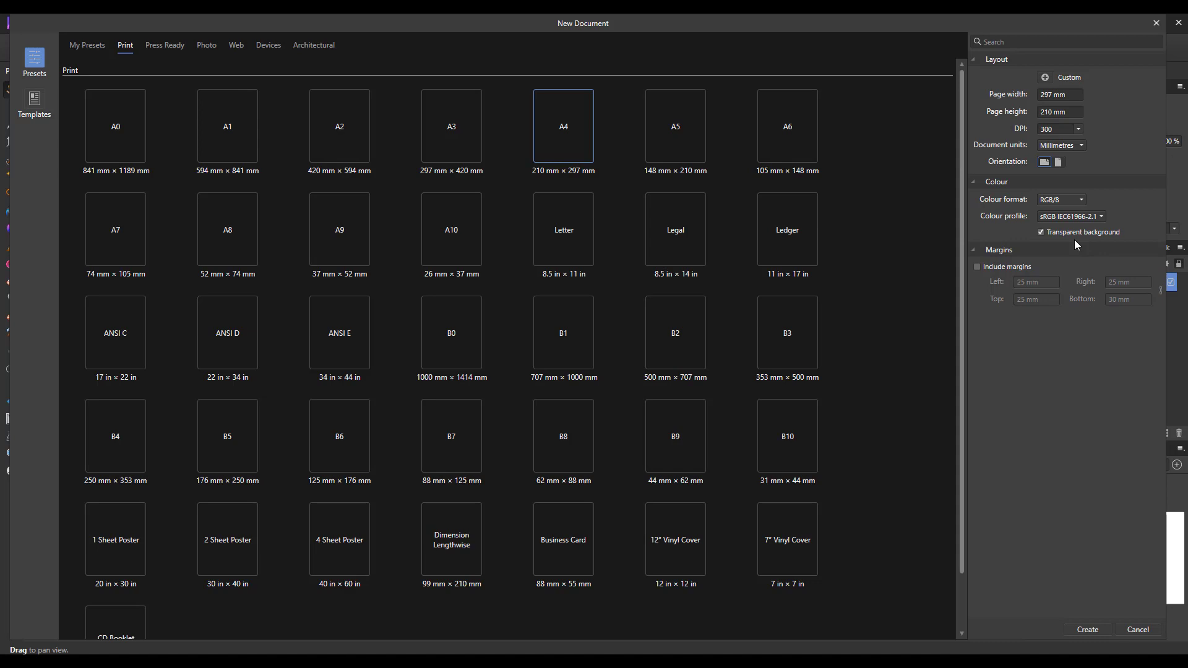
pyautogui.click(1088, 631)
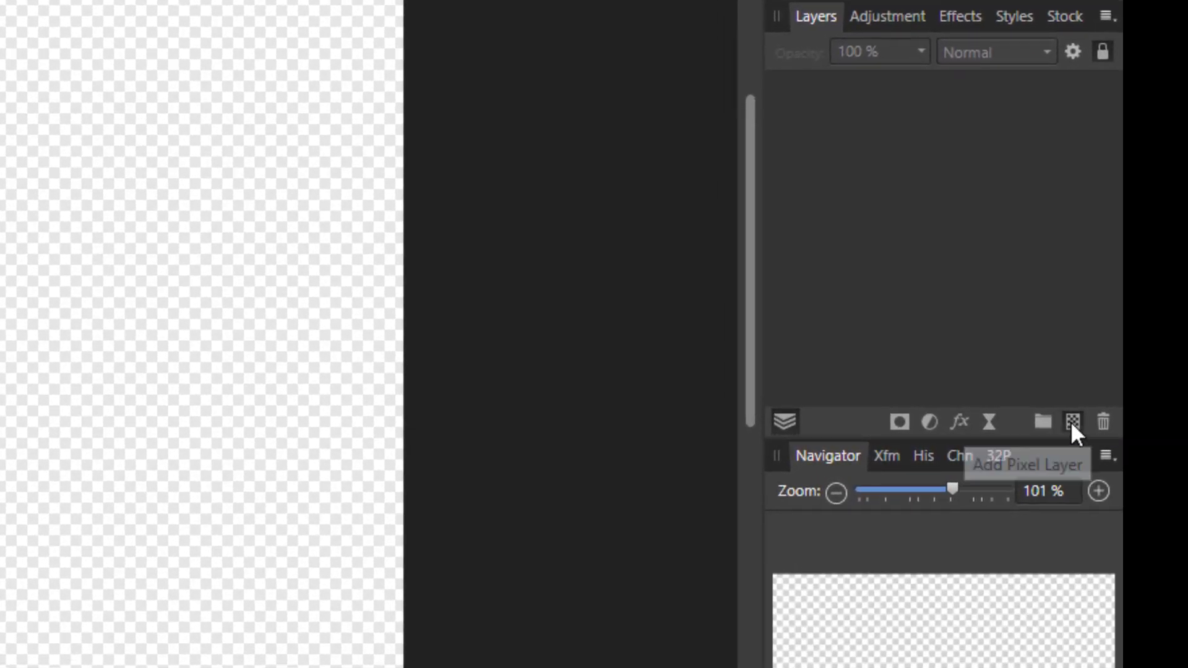
# - Add a pixel layer to the new document and flood fill it with white
pyautogui.click(1071, 422)
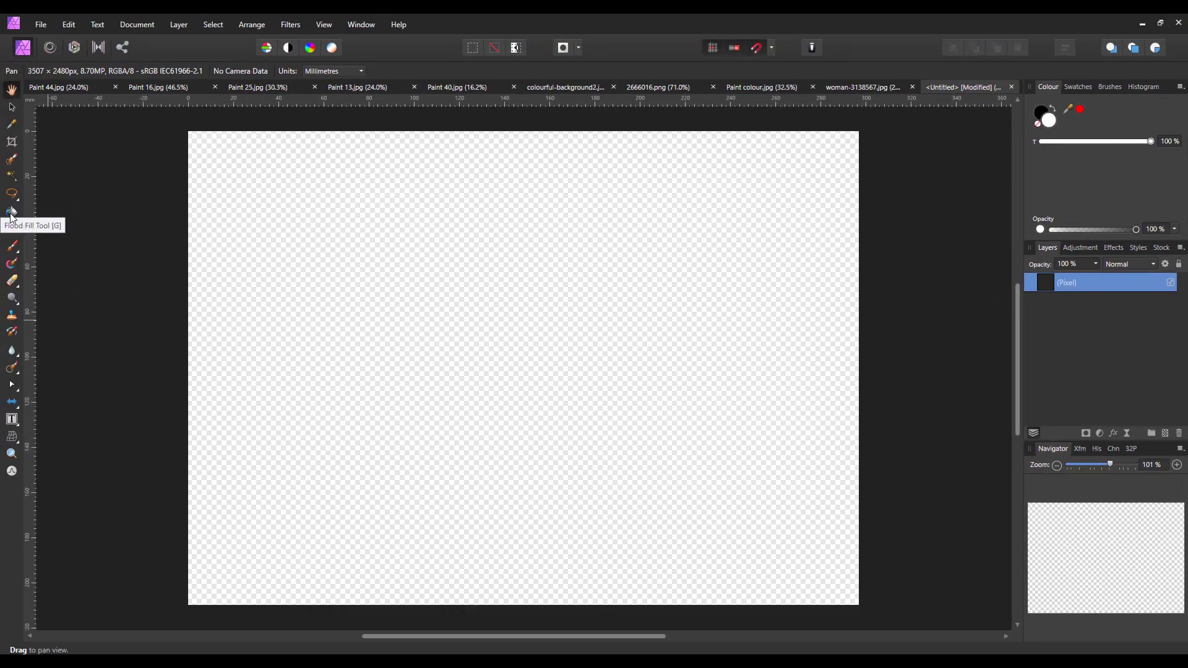
pyautogui.click(12, 212)
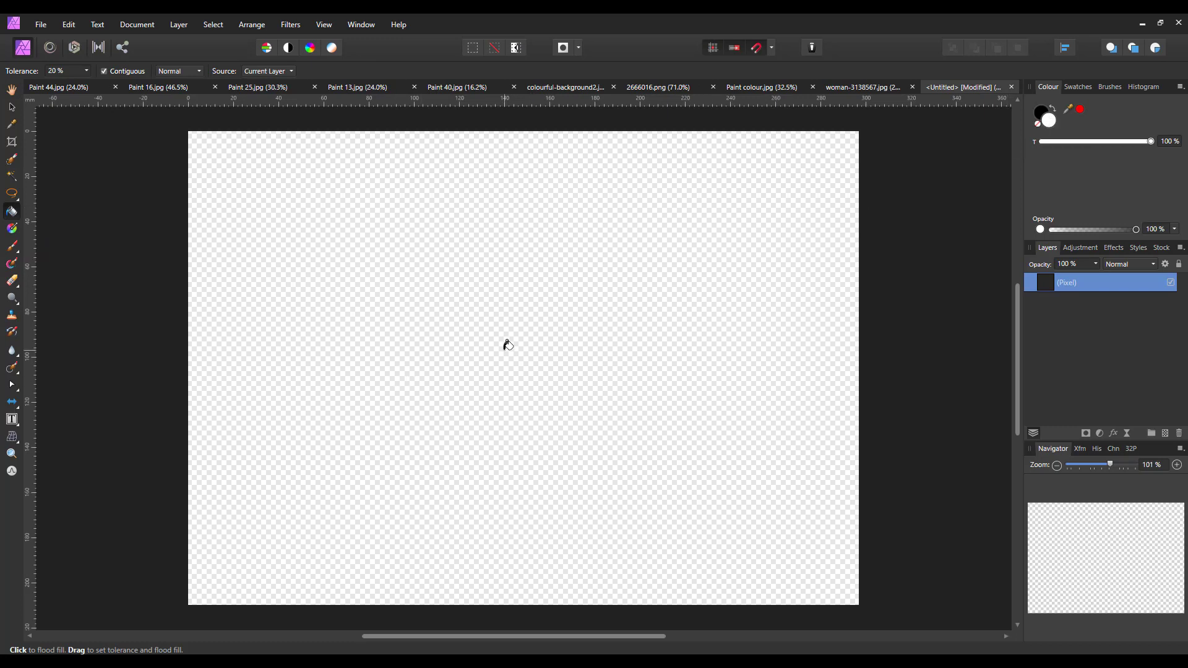
pyautogui.click(739, 470)
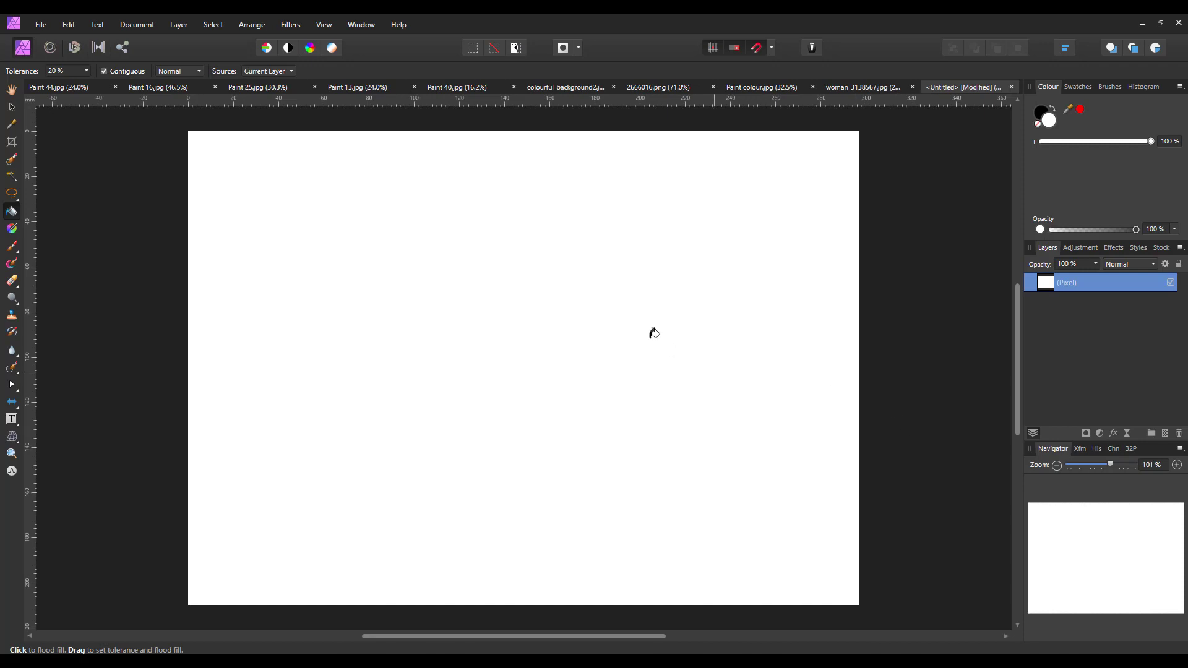
# - Look through the open paint splat images, including Paint 40.jpg, Paint 25.jpg and Paint 16.jpg
pyautogui.click(435, 89)
pyautogui.press('h')
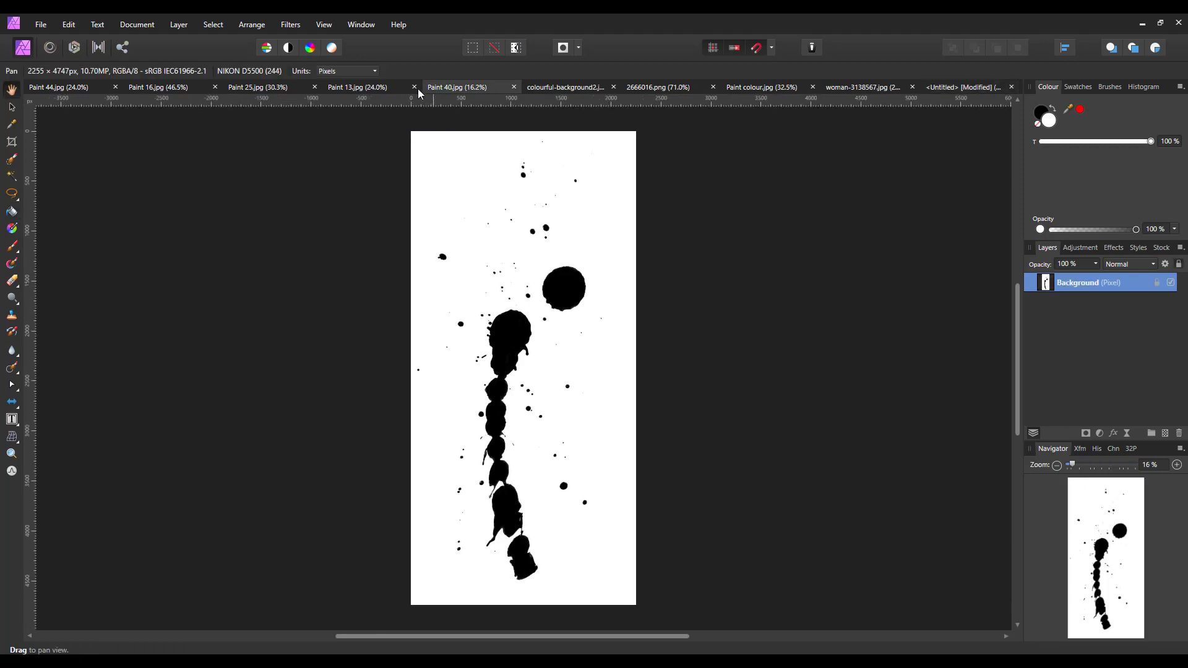
pyautogui.click(273, 90)
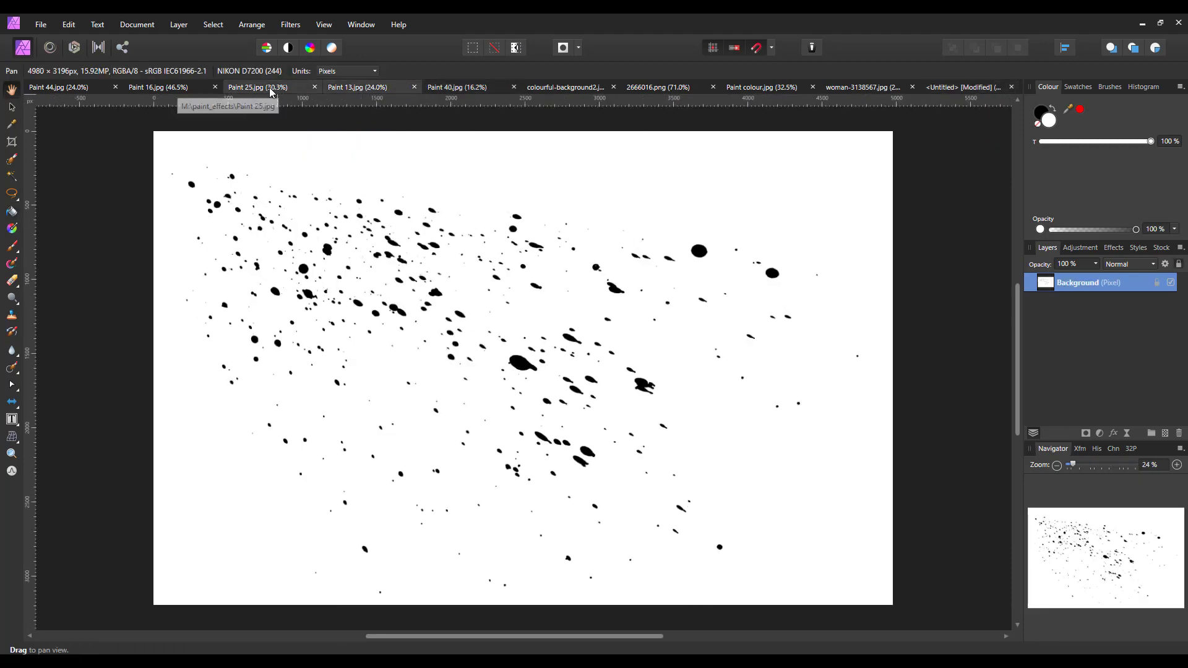
pyautogui.click(180, 88)
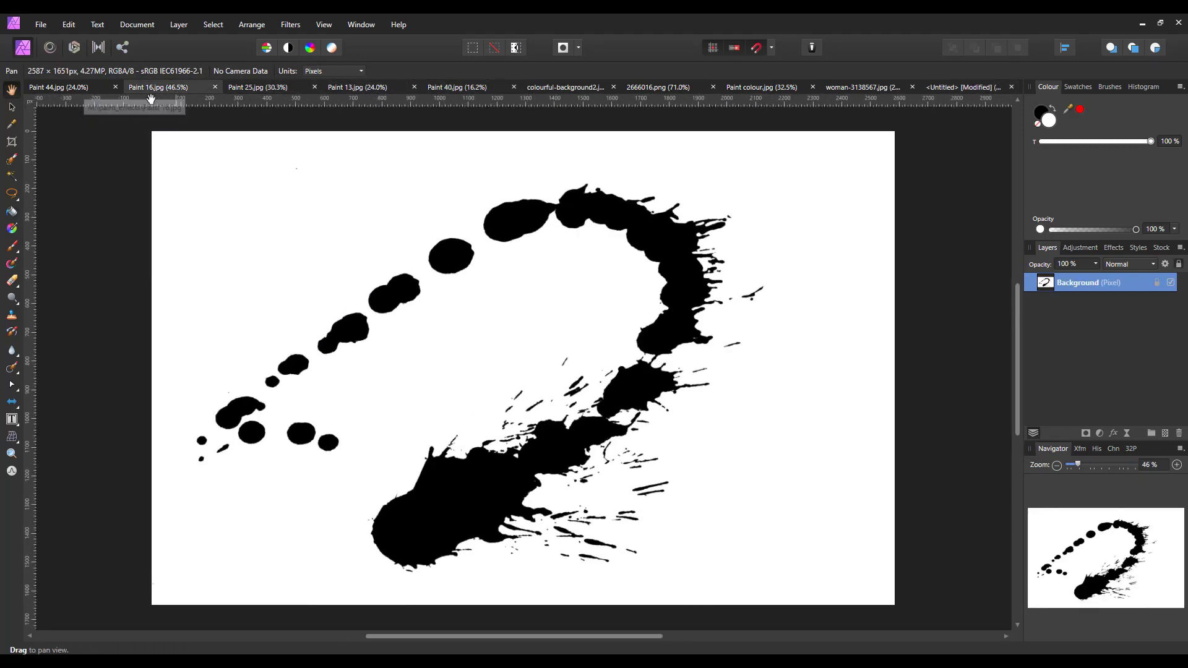
# - Copy the round splat layer from Paint 44.jpg and paste it into the untitled A4 document
pyautogui.click(79, 87)
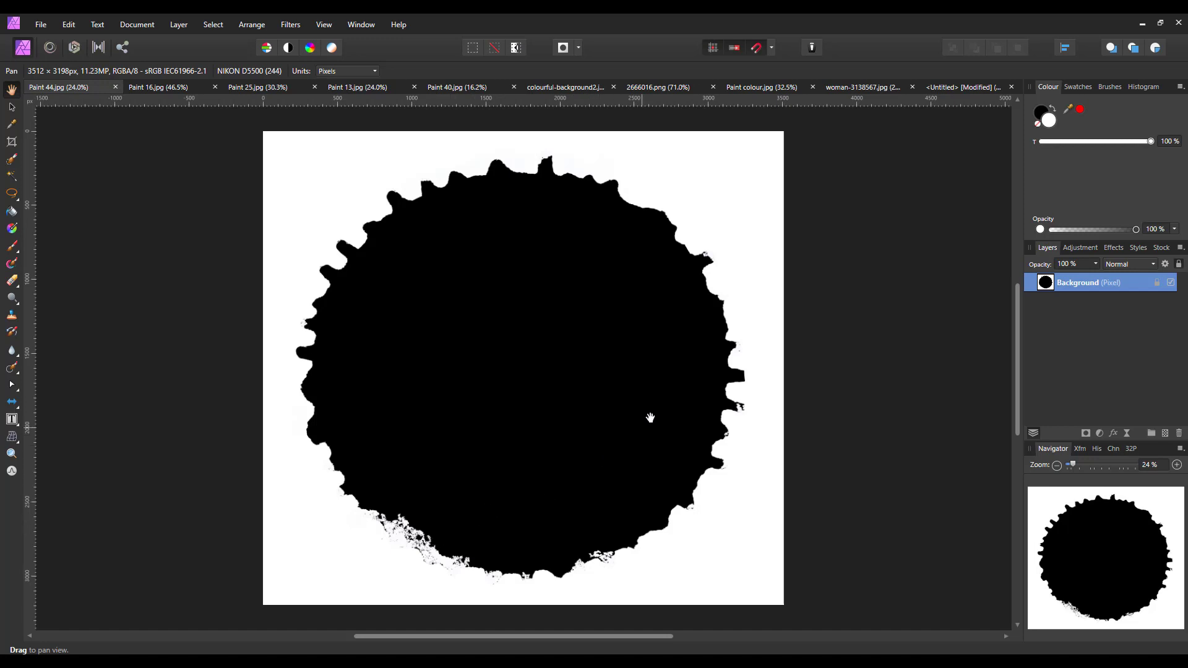
pyautogui.rightClick(1067, 287)
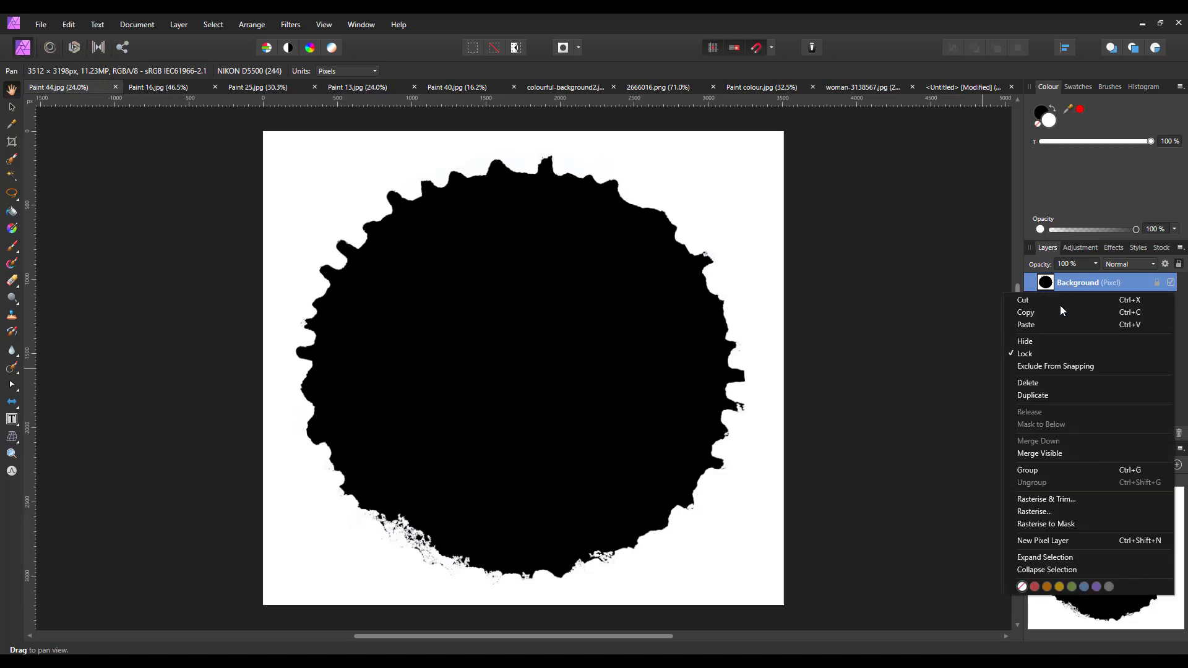
pyautogui.click(1057, 310)
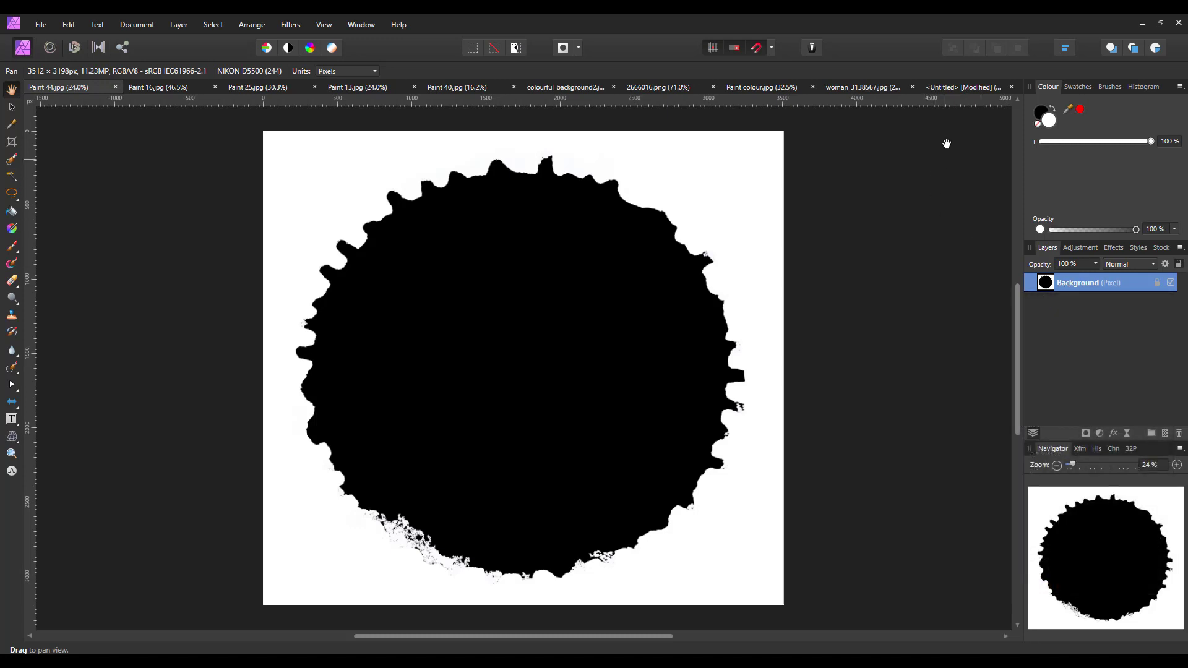
pyautogui.click(946, 87)
pyautogui.press('g')
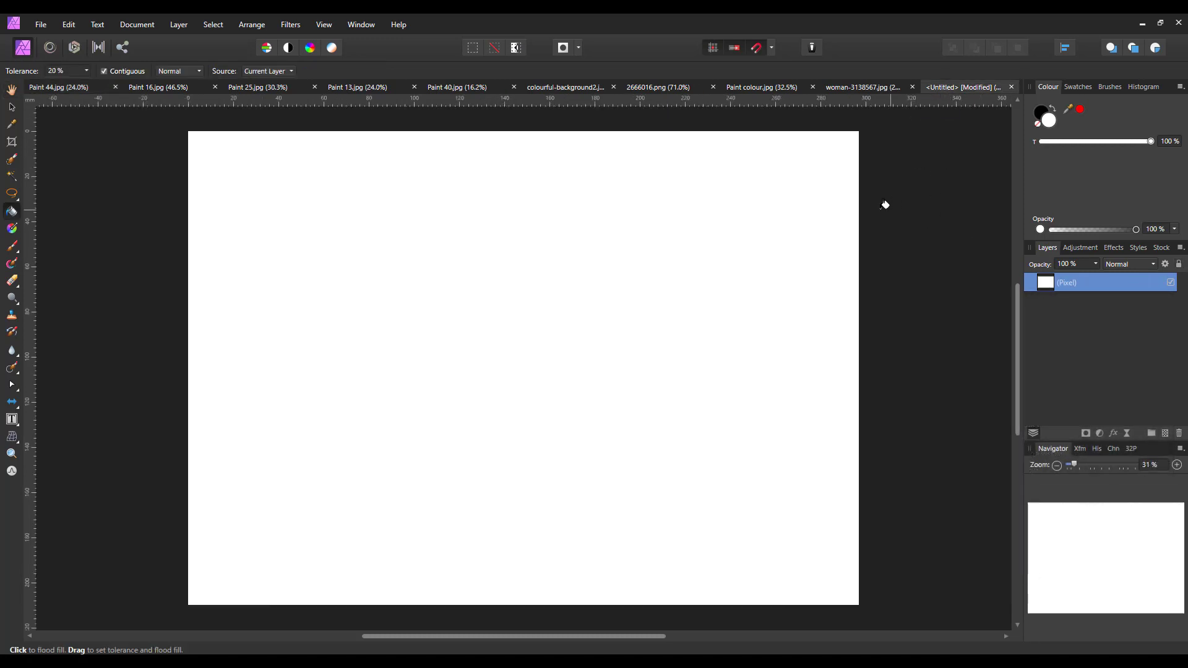
pyautogui.click(69, 25)
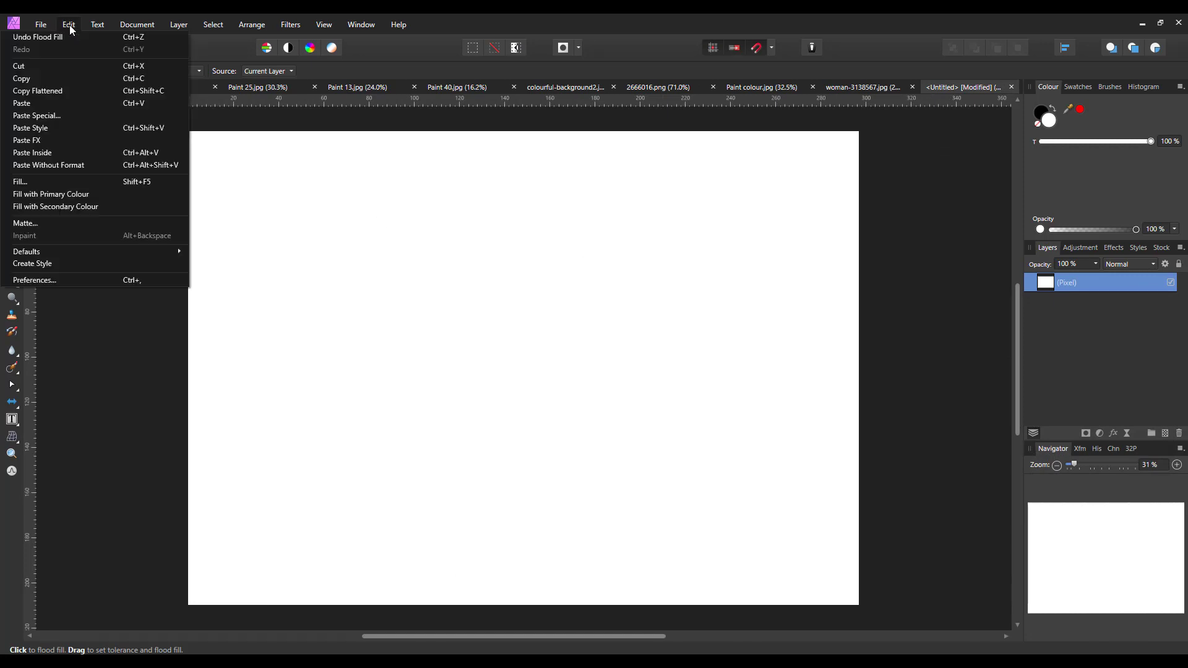
pyautogui.click(90, 102)
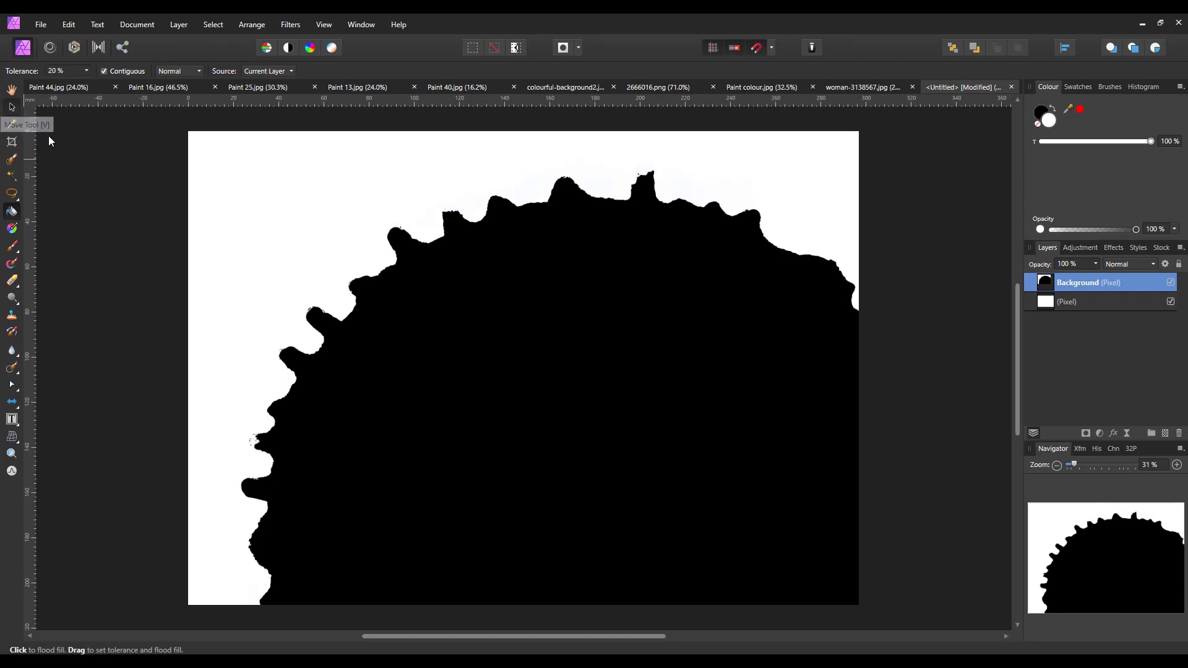
# - Scale the pasted round splat down to fit centrally on the page and set its blend mode to Darken
pyautogui.press('v')
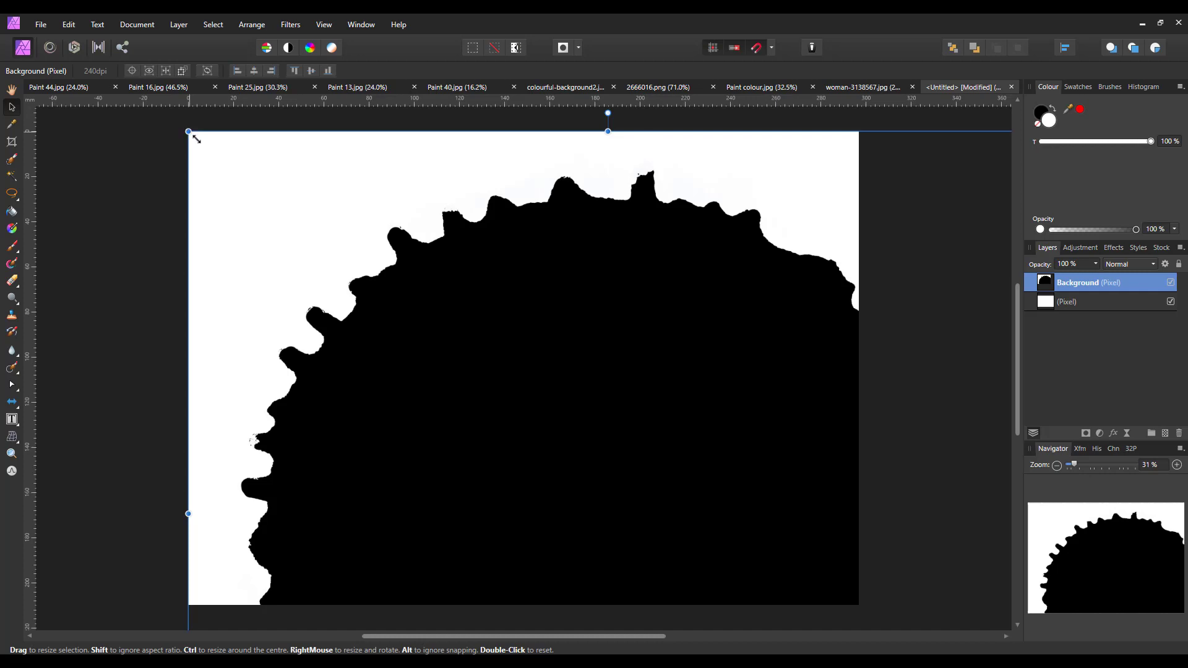
pyautogui.moveTo(189, 132); pyautogui.dragTo(523, 433)
pyautogui.moveTo(725, 555); pyautogui.dragTo(482, 270)
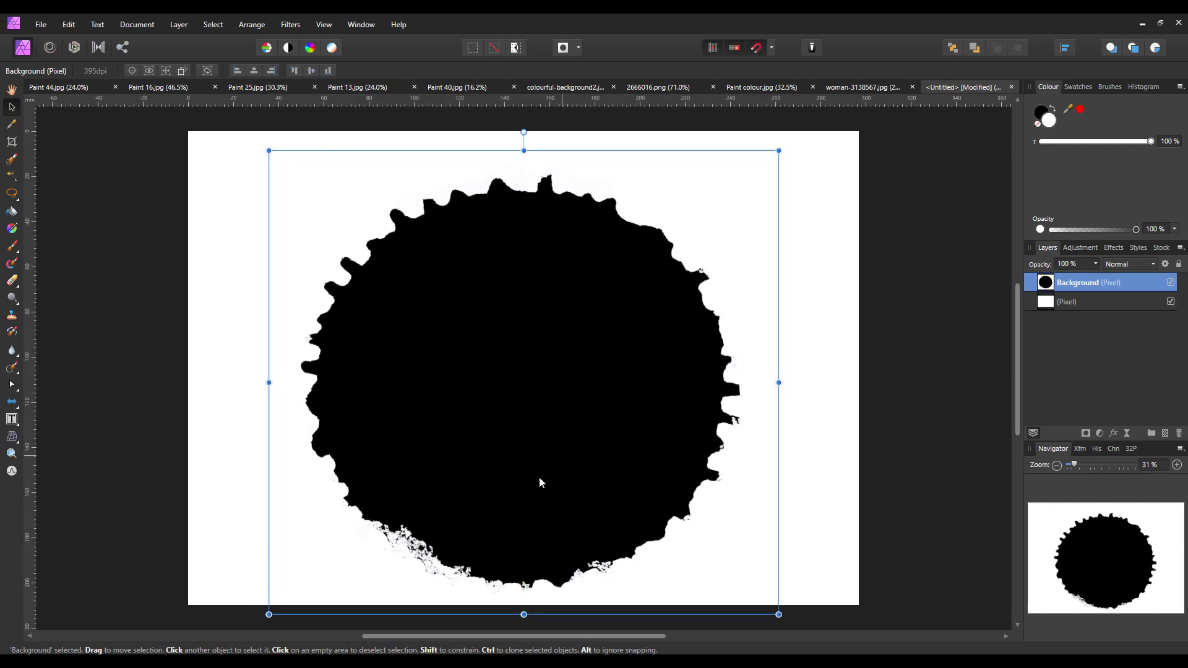
pyautogui.moveTo(534, 427); pyautogui.dragTo(535, 418)
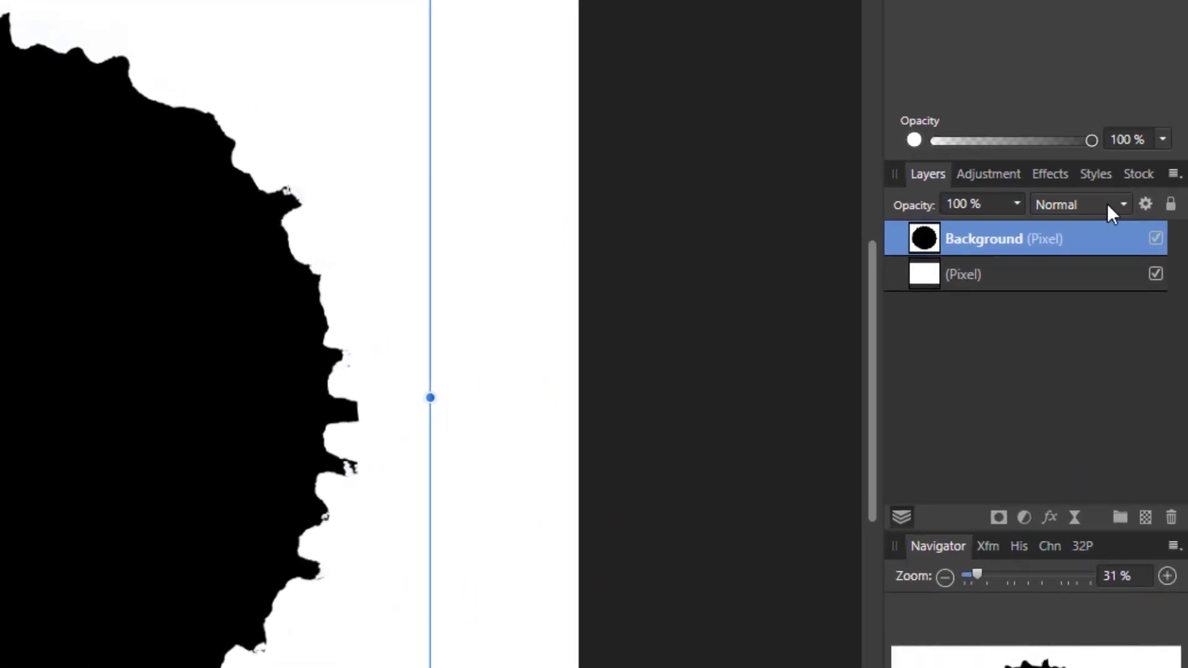
pyautogui.click(1125, 204)
pyautogui.click(1050, 265)
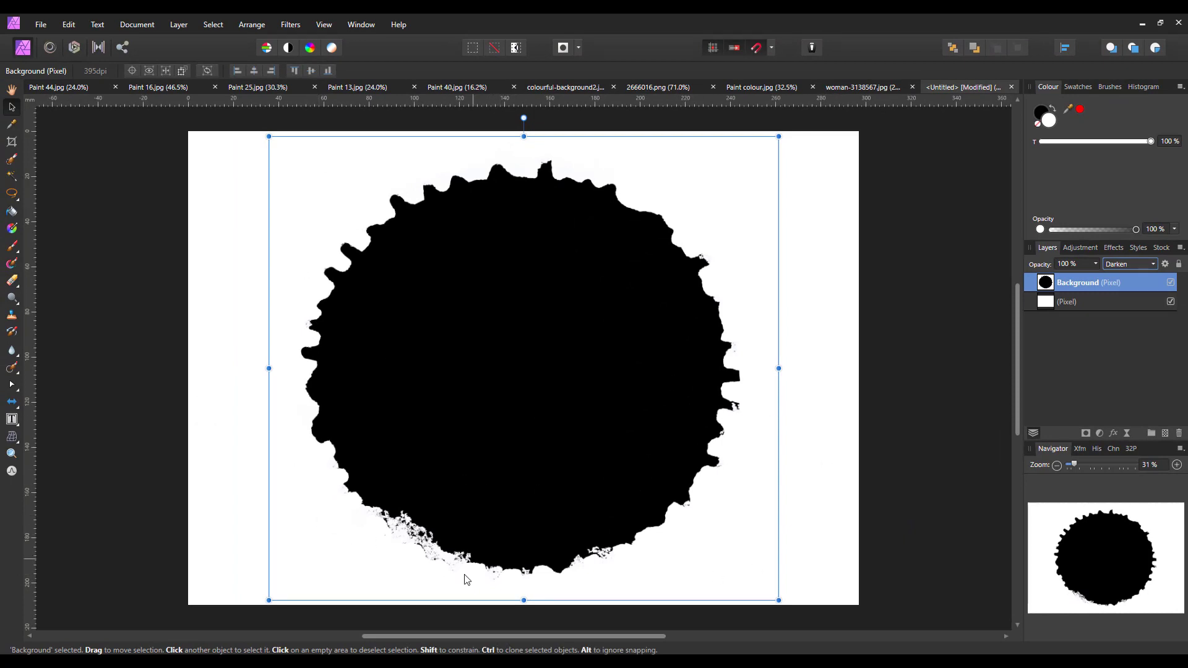
# - Select the whole woman in woman-3138567.jpg with the Selection Brush, widening the brush to 512.7 px
pyautogui.click(851, 87)
pyautogui.press('h')
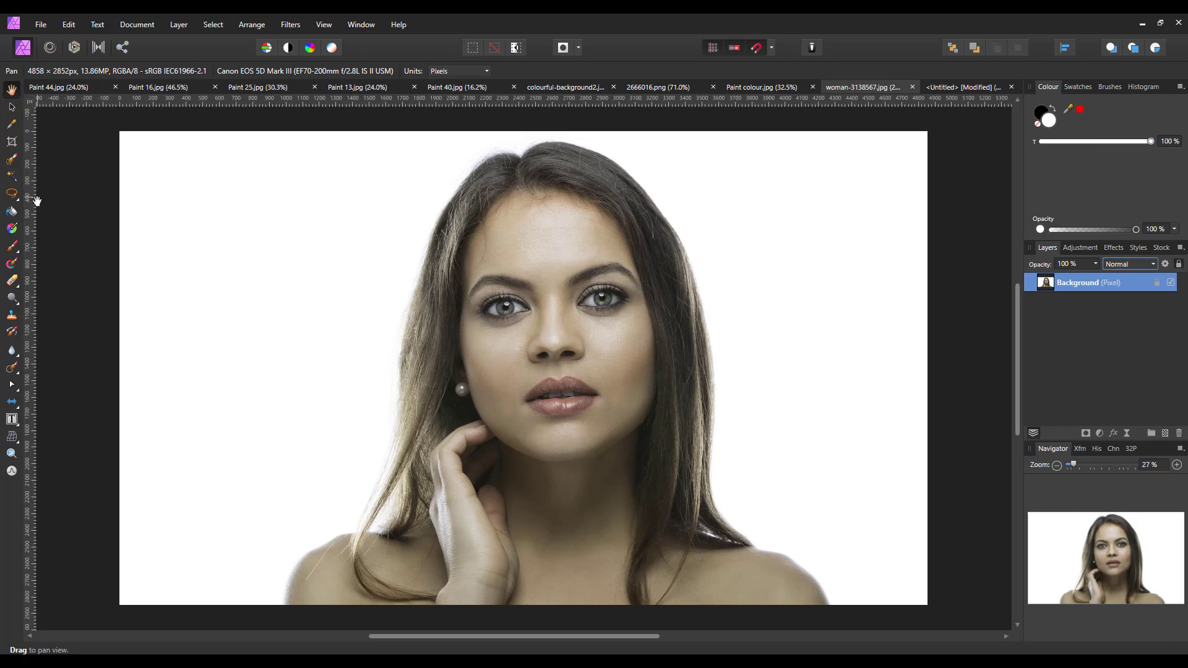
pyautogui.click(12, 161)
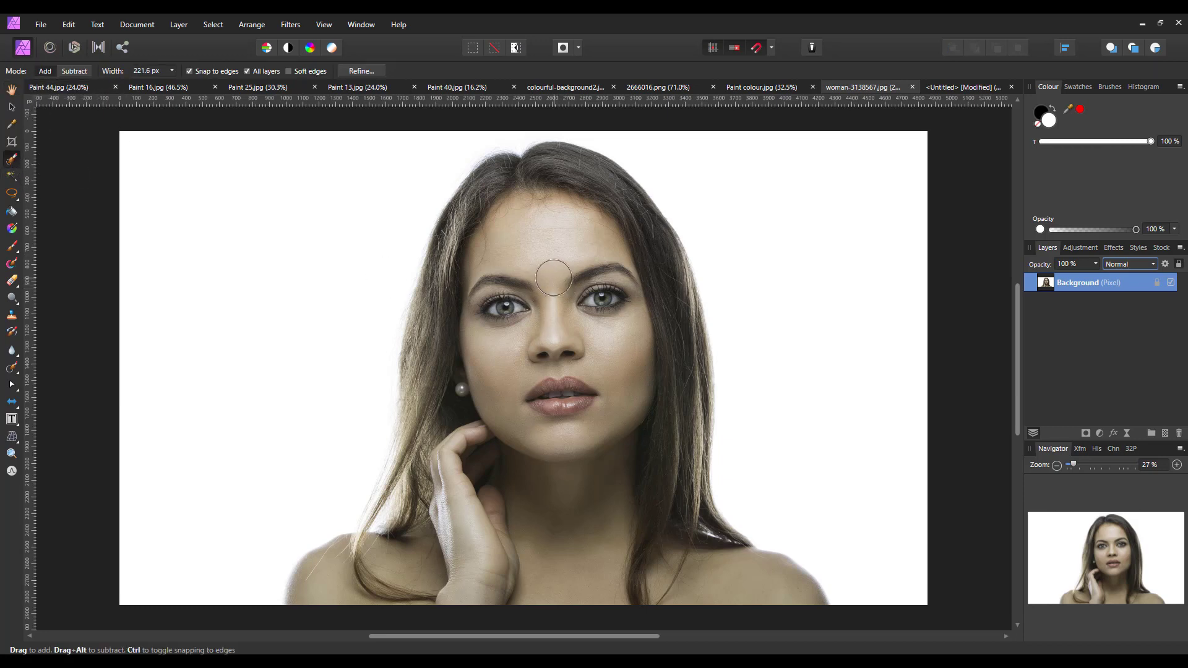
pyautogui.moveTo(555, 285)
pyautogui.mouseDown()
pyautogui.moveTo(531, 238)
pyautogui.moveTo(545, 192)
pyautogui.moveTo(557, 260)
pyautogui.mouseUp()
pyautogui.press(']')
pyautogui.press(']')
pyautogui.moveTo(573, 447)
pyautogui.mouseDown()
pyautogui.moveTo(563, 547)
pyautogui.moveTo(472, 584)
pyautogui.moveTo(546, 570)
pyautogui.moveTo(662, 596)
pyautogui.mouseUp()
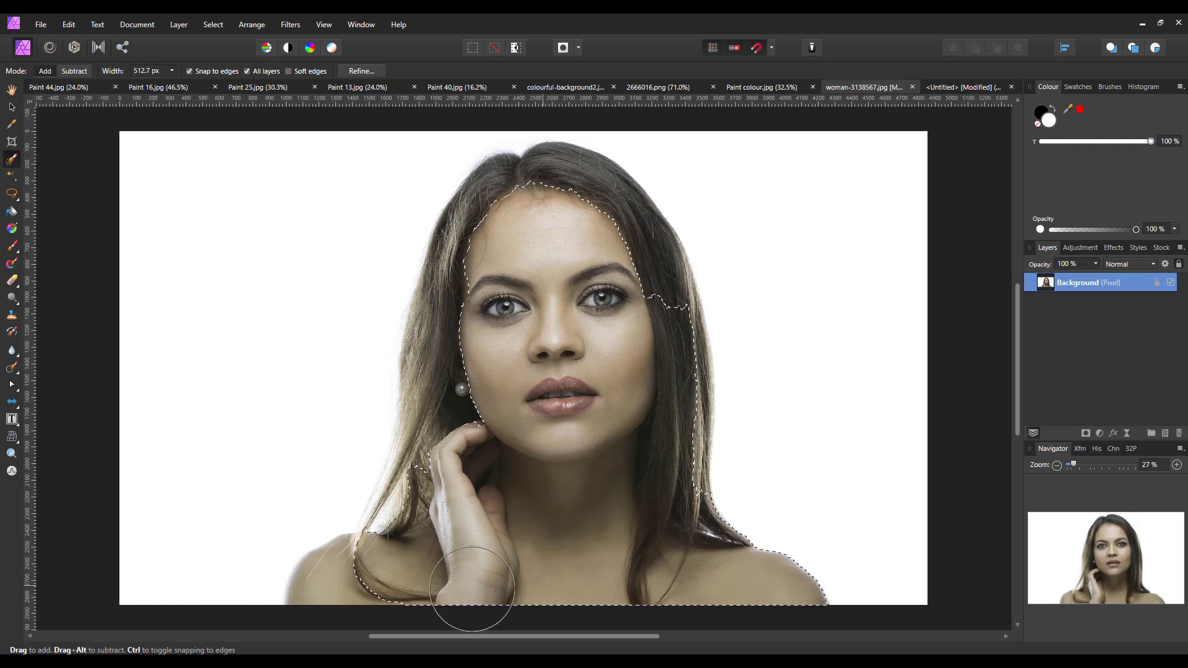
pyautogui.moveTo(361, 595)
pyautogui.mouseDown()
pyautogui.moveTo(334, 547)
pyautogui.moveTo(427, 445)
pyautogui.moveTo(455, 334)
pyautogui.moveTo(468, 382)
pyautogui.moveTo(609, 251)
pyautogui.moveTo(532, 242)
pyautogui.moveTo(545, 226)
pyautogui.moveTo(579, 234)
pyautogui.mouseUp()
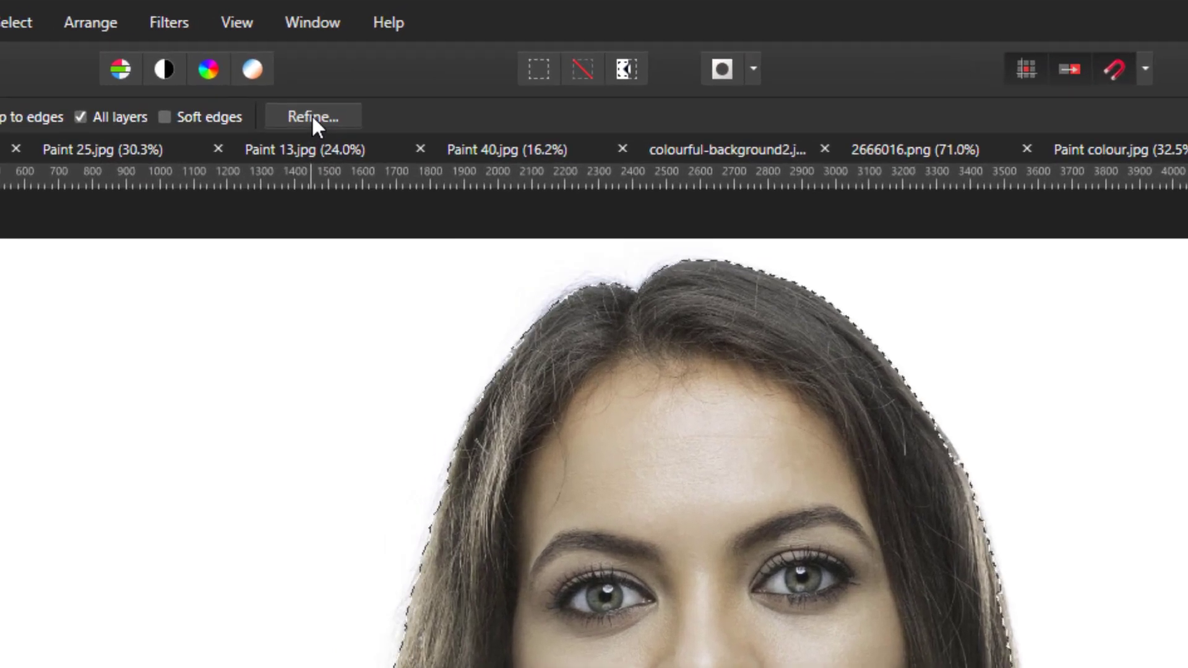
# - Refine the woman's selection by painting over the loose hair beside her hand with a 101 px Matte adjustment brush
pyautogui.click(312, 118)
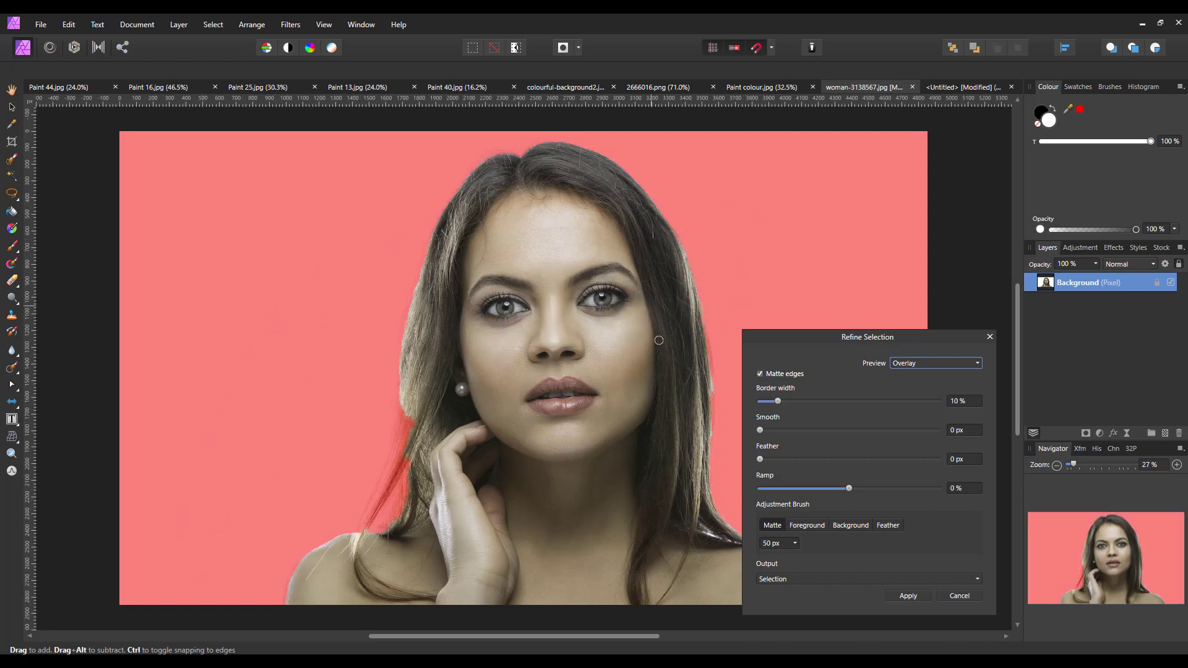
pyautogui.moveTo(829, 339); pyautogui.dragTo(846, 199)
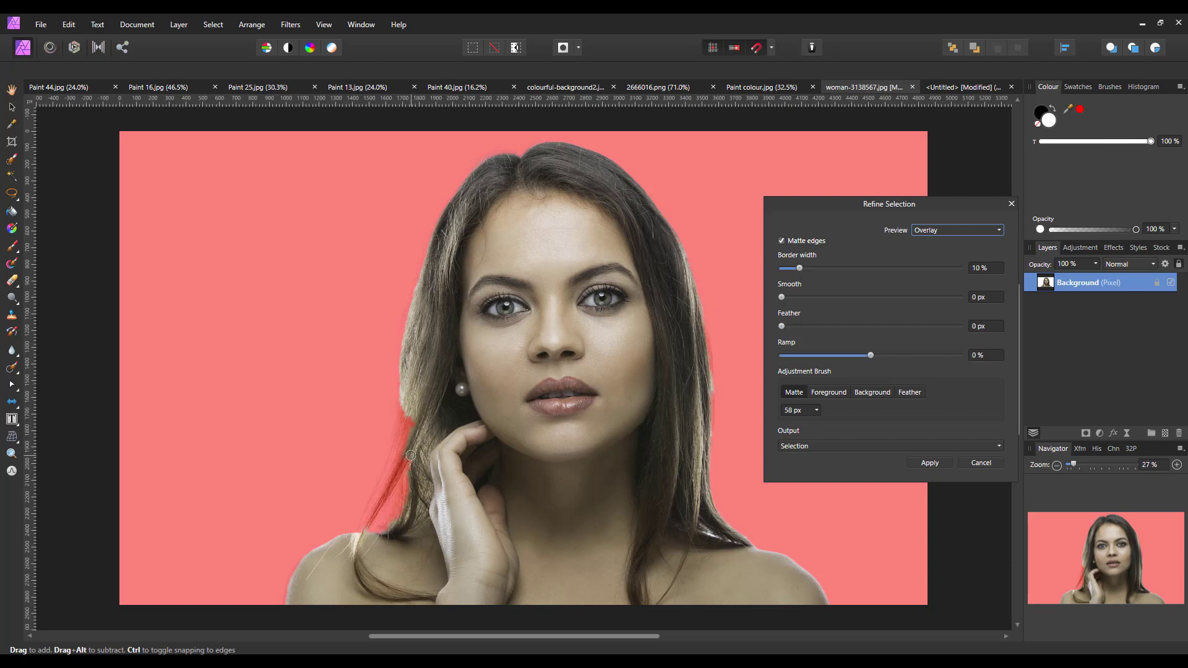
pyautogui.press(']')
pyautogui.press(']')
pyautogui.press(']')
pyautogui.moveTo(409, 424)
pyautogui.mouseDown()
pyautogui.moveTo(383, 483)
pyautogui.moveTo(401, 459)
pyautogui.moveTo(399, 483)
pyautogui.moveTo(356, 540)
pyautogui.moveTo(411, 477)
pyautogui.moveTo(396, 523)
pyautogui.moveTo(440, 433)
pyautogui.moveTo(412, 414)
pyautogui.moveTo(396, 441)
pyautogui.mouseUp()
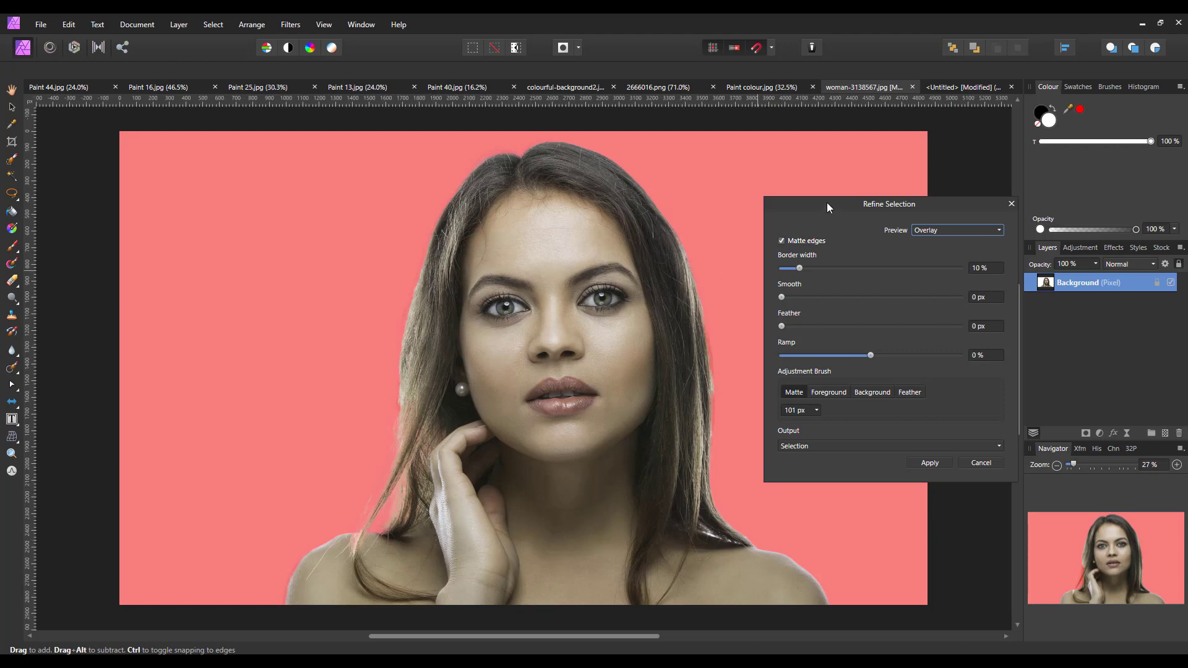
# - Output the refined selection of the woman as a new layer and apply it
pyautogui.moveTo(827, 202); pyautogui.dragTo(779, 192)
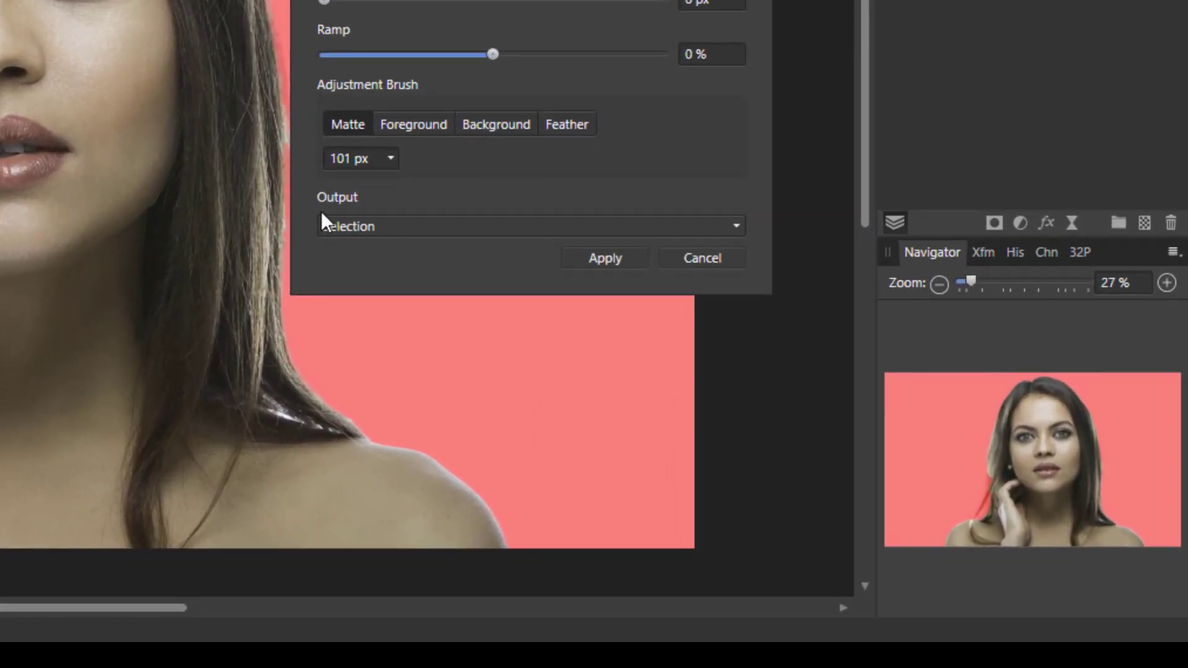
pyautogui.click(737, 226)
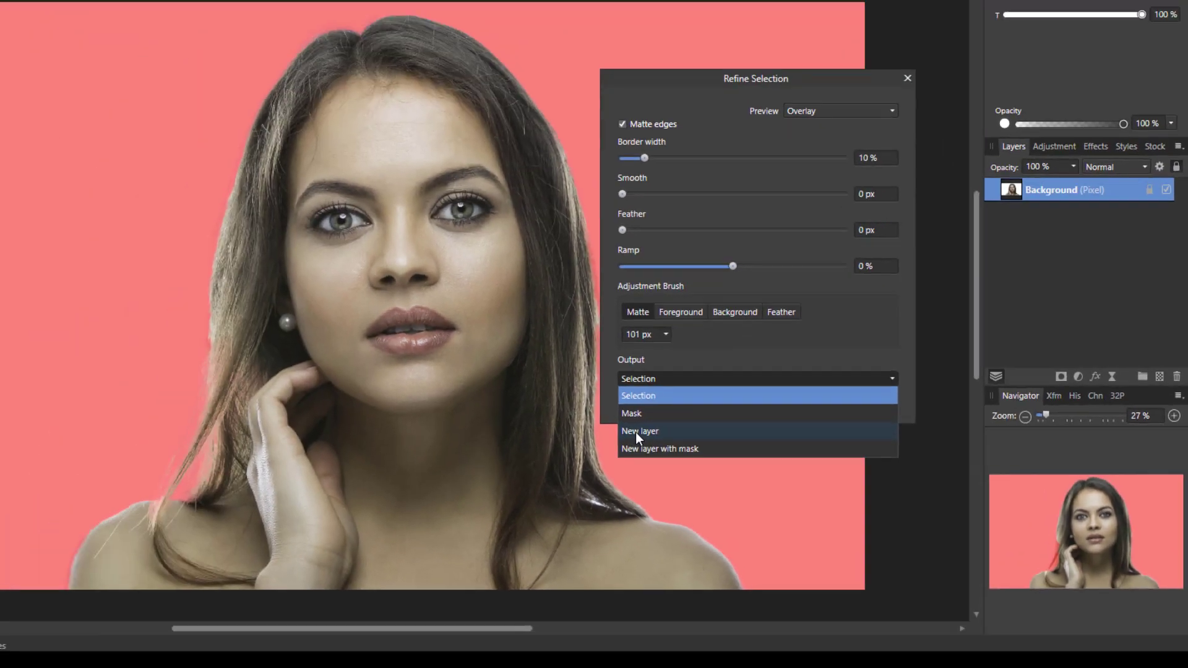
pyautogui.click(636, 432)
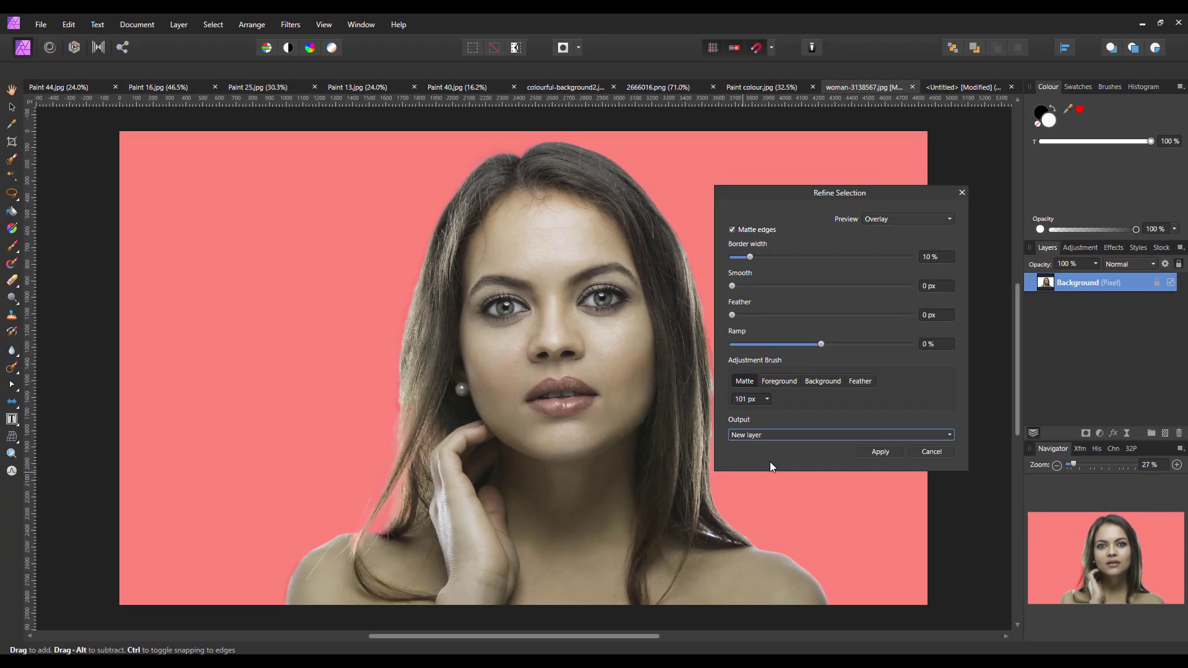
pyautogui.click(872, 453)
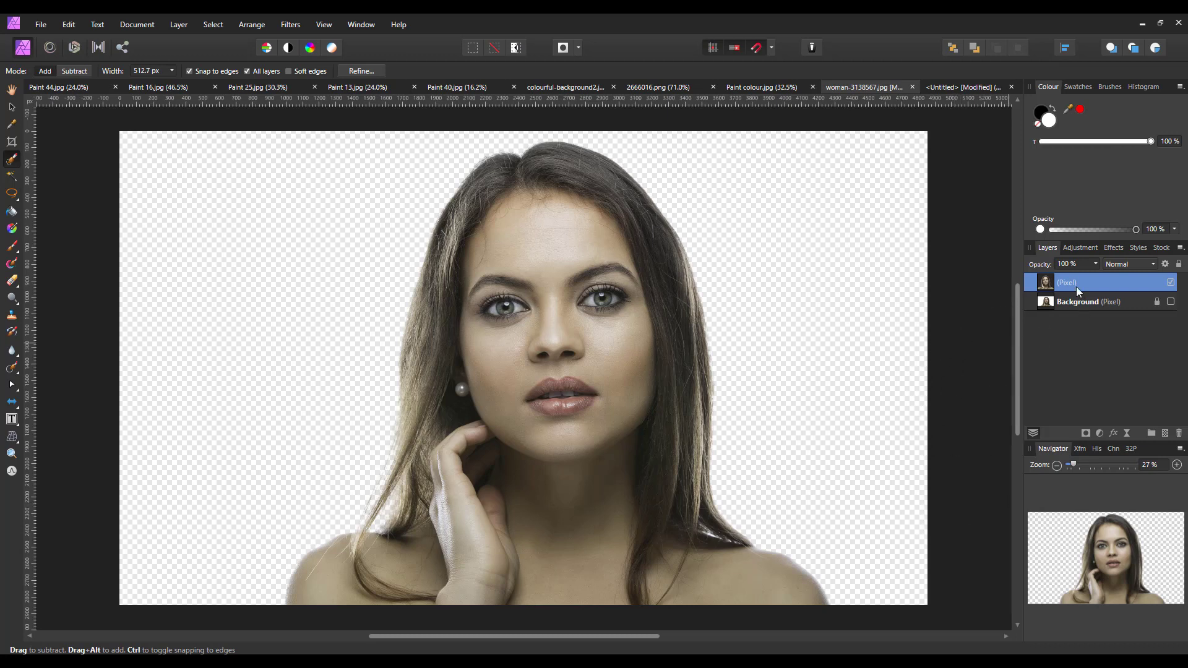
# - Add a Threshold adjustment at 48% above the cut-out woman and merge it into her layer
pyautogui.click(1100, 433)
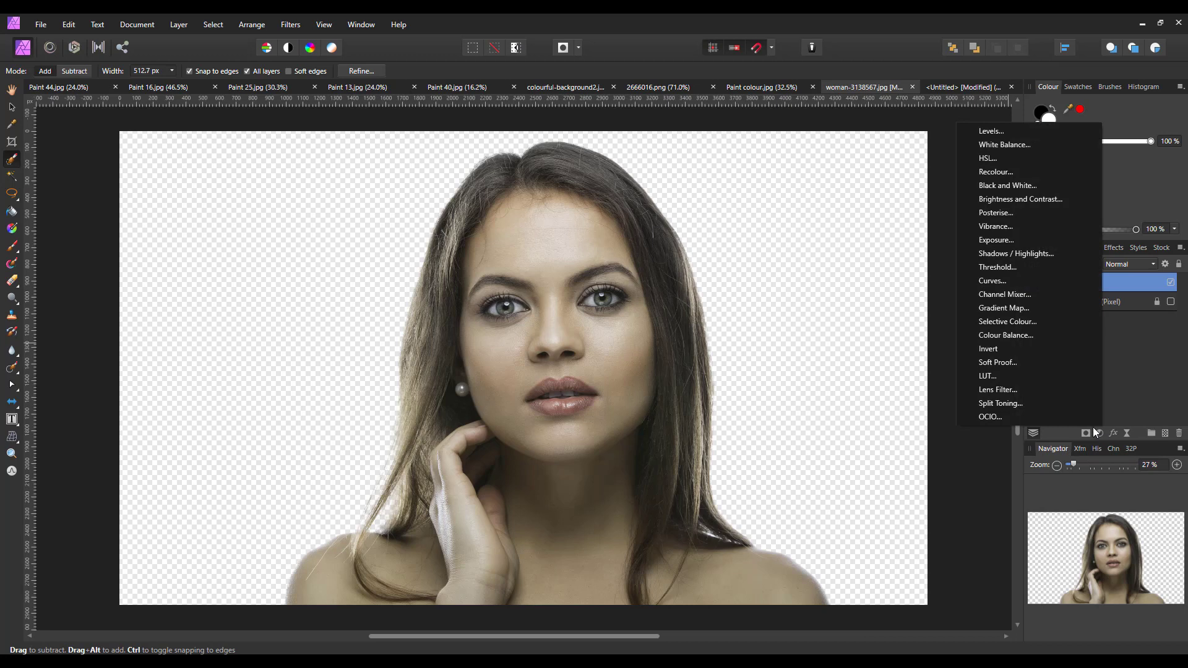
pyautogui.click(996, 268)
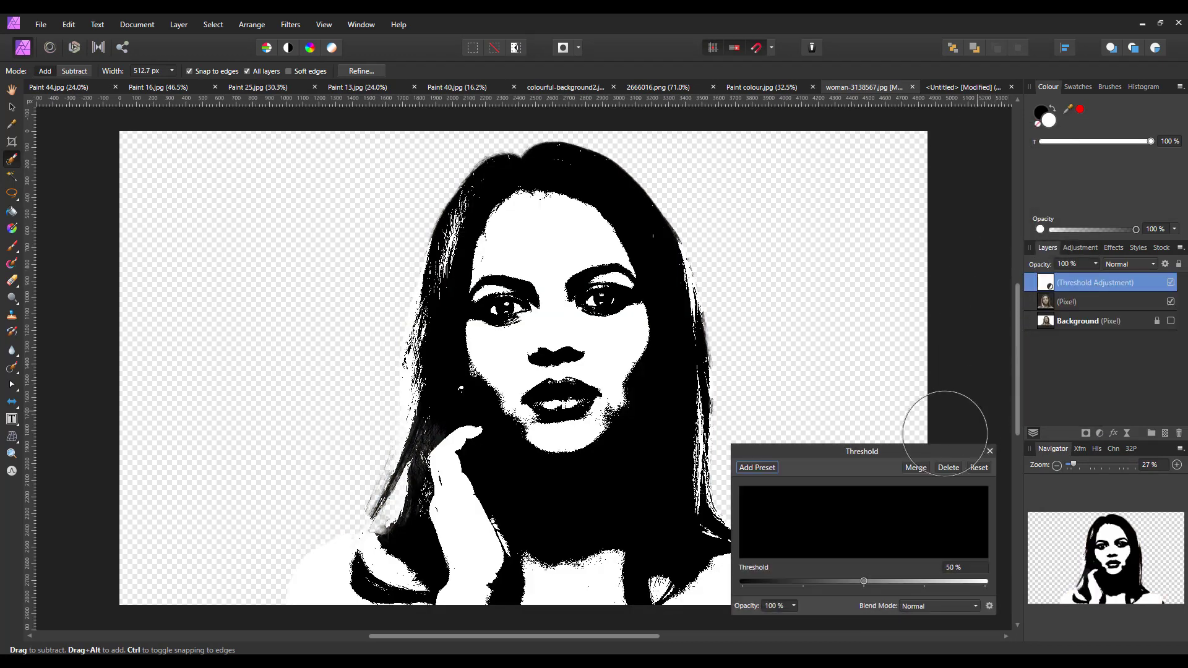
pyautogui.moveTo(877, 452); pyautogui.dragTo(913, 270)
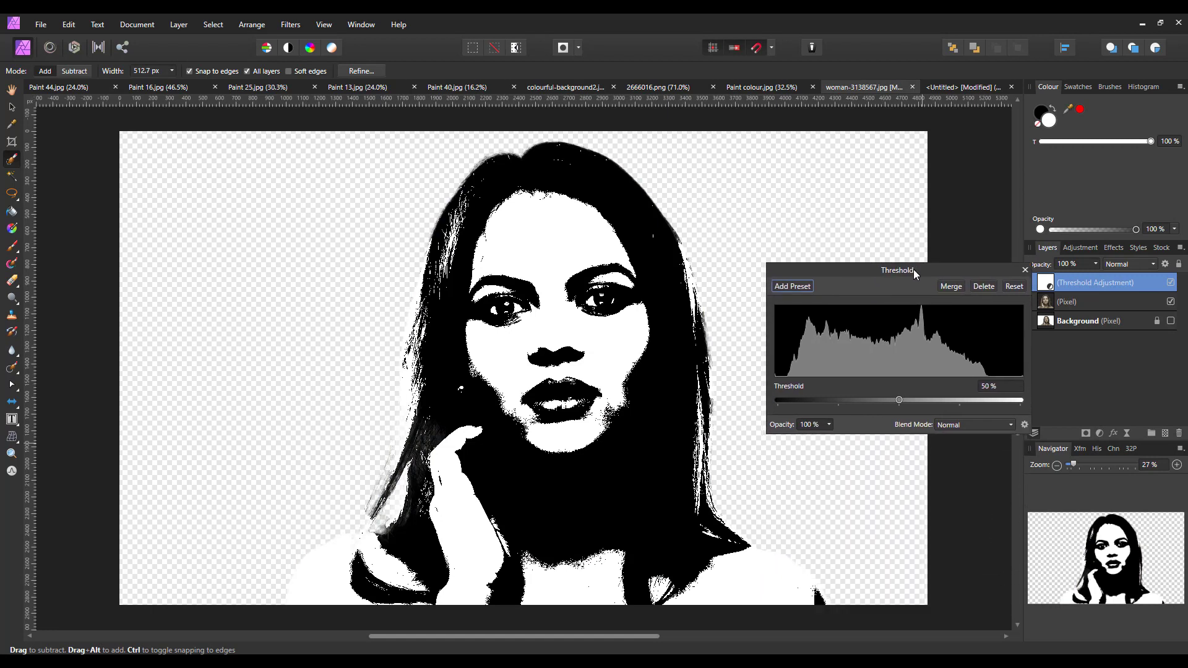
pyautogui.click(899, 401)
pyautogui.moveTo(899, 402)
pyautogui.mouseDown()
pyautogui.moveTo(814, 403)
pyautogui.moveTo(1005, 400)
pyautogui.moveTo(890, 405)
pyautogui.mouseUp()
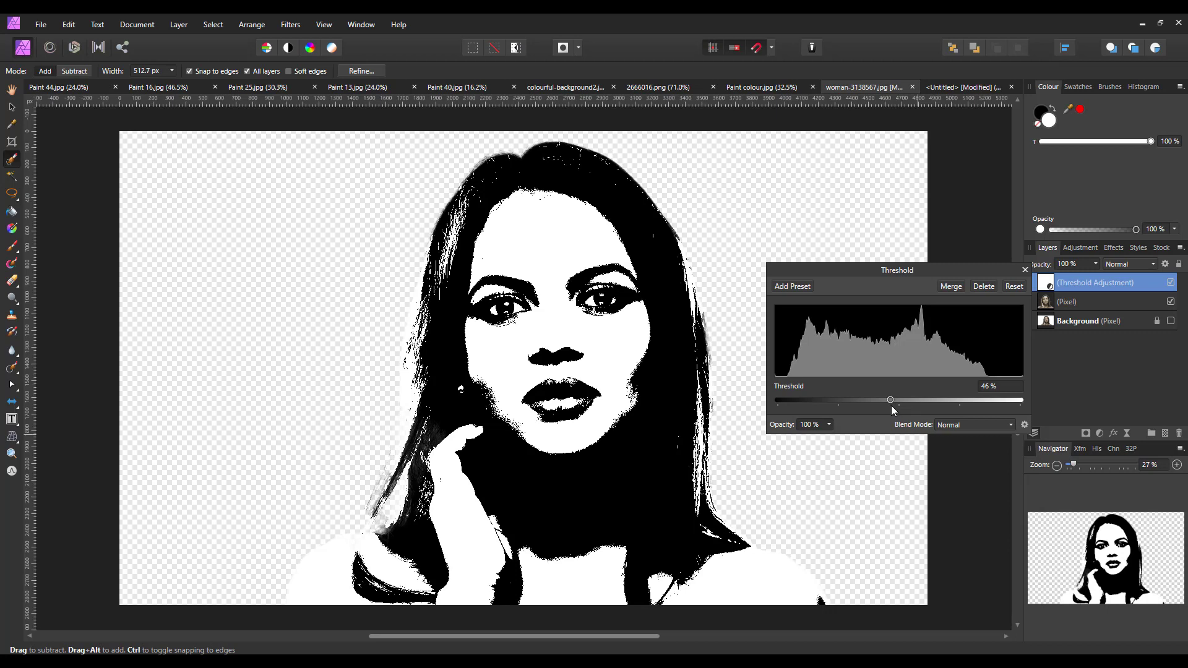
pyautogui.moveTo(891, 406); pyautogui.dragTo(896, 406)
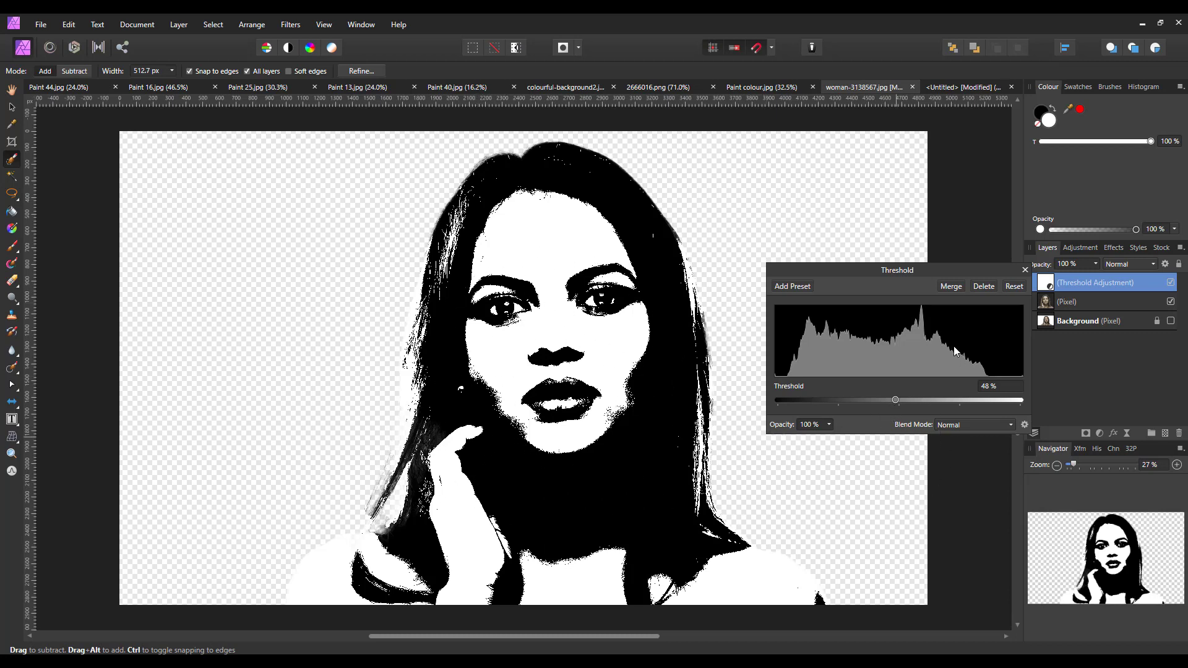
pyautogui.click(951, 287)
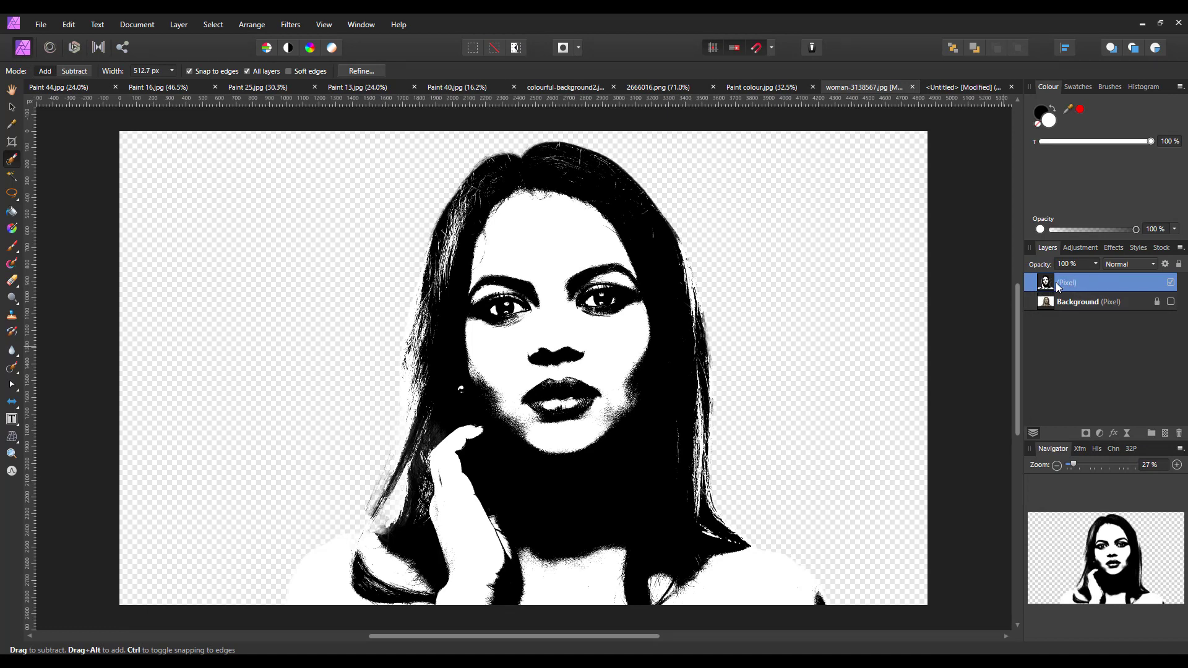
# - Copy the black-and-white cut-out layer of the woman and paste it above the round splat in the untitled document
pyautogui.rightClick(1072, 282)
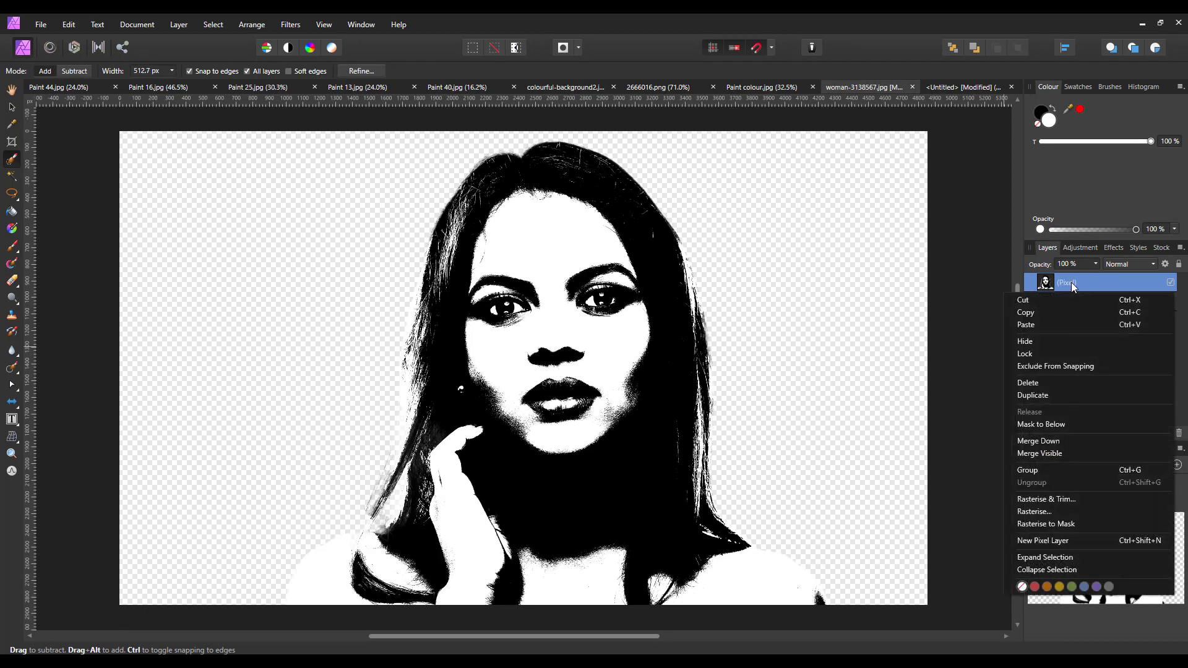
pyautogui.click(1031, 314)
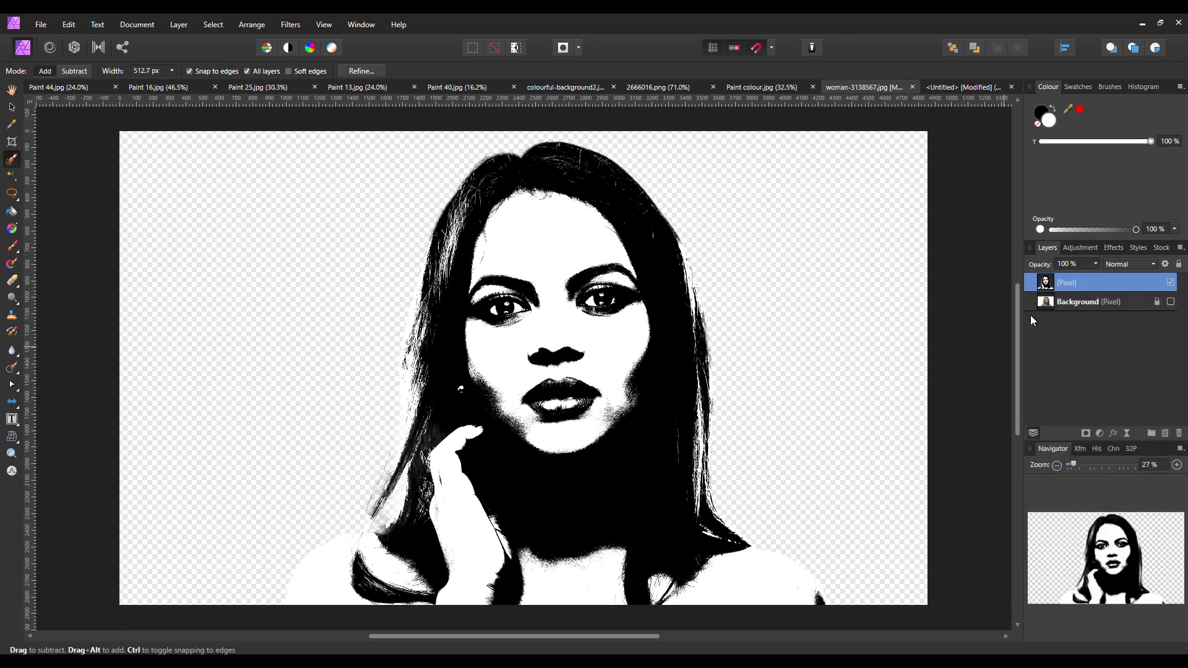
pyautogui.click(964, 87)
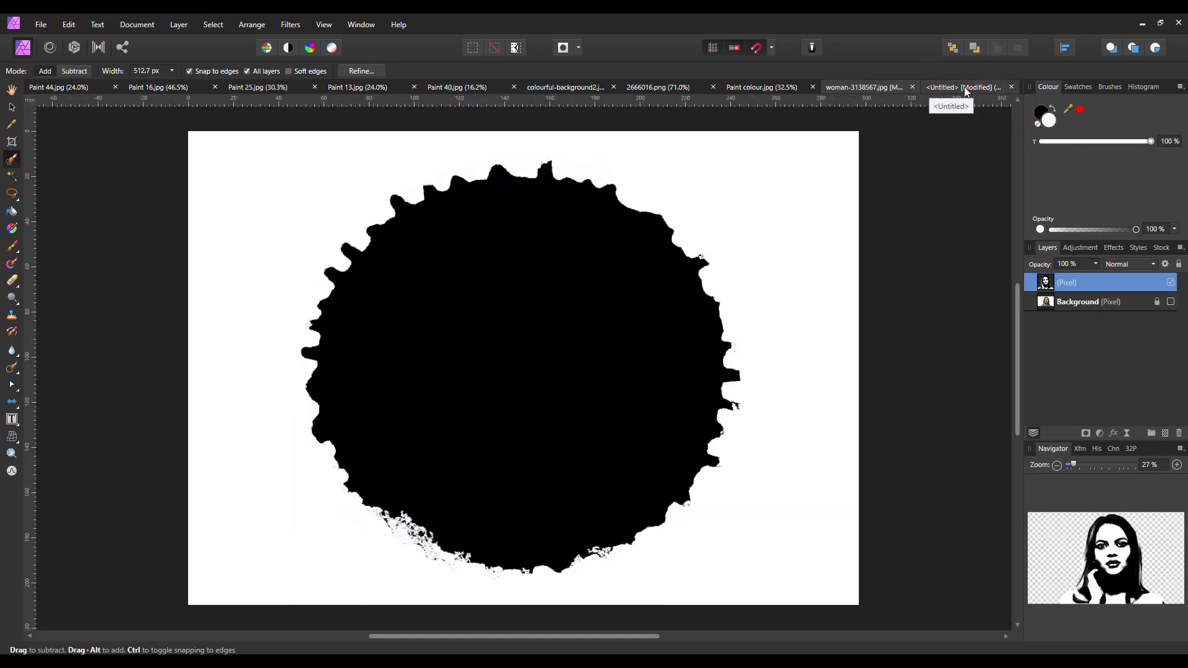
pyautogui.press('v')
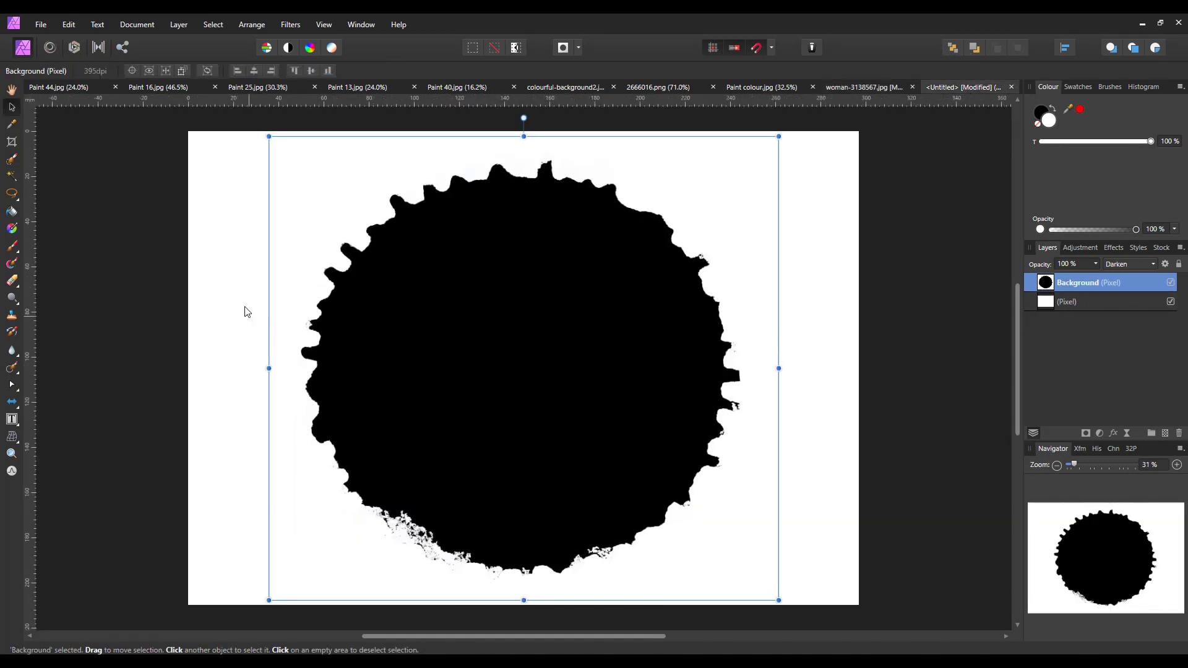
pyautogui.click(69, 24)
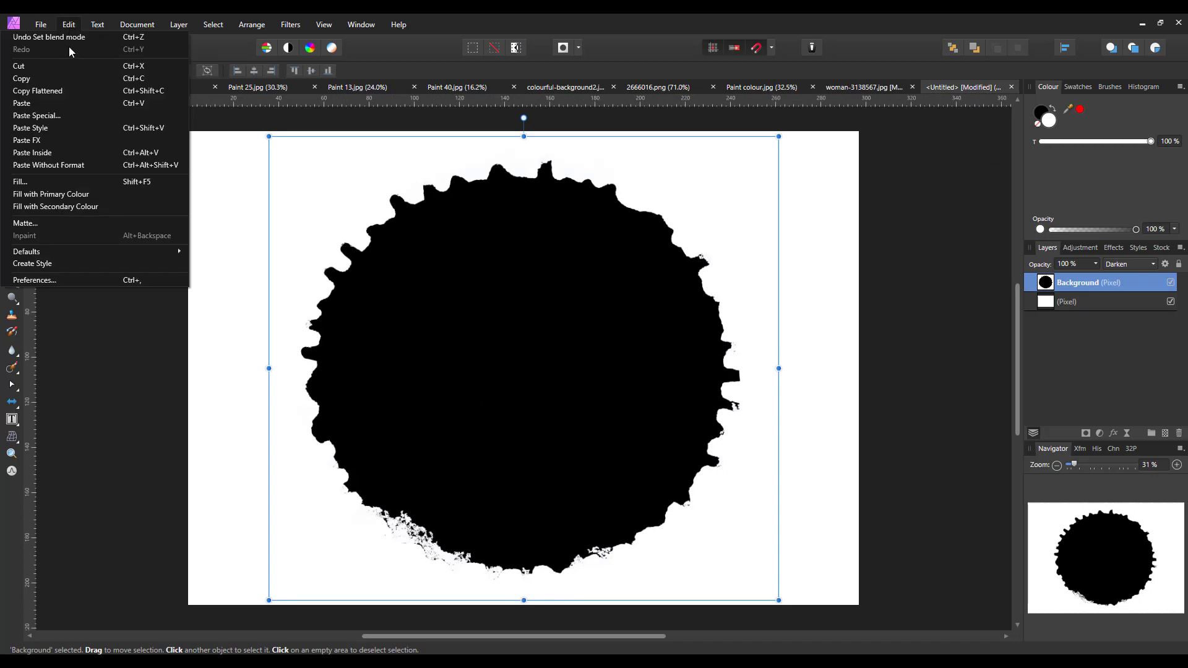
pyautogui.click(41, 104)
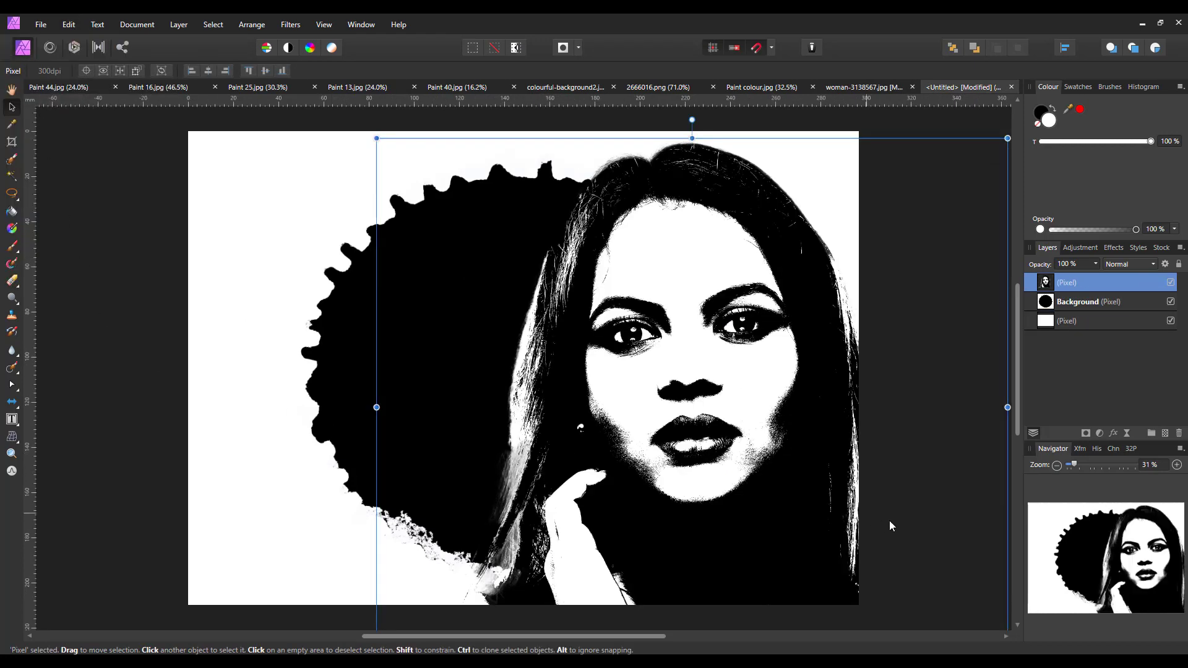
# - Scale the pasted portrait down to 355 dpi and place it over the splat's right half, resting on the page's lower edge
pyautogui.moveTo(915, 520); pyautogui.dragTo(874, 503)
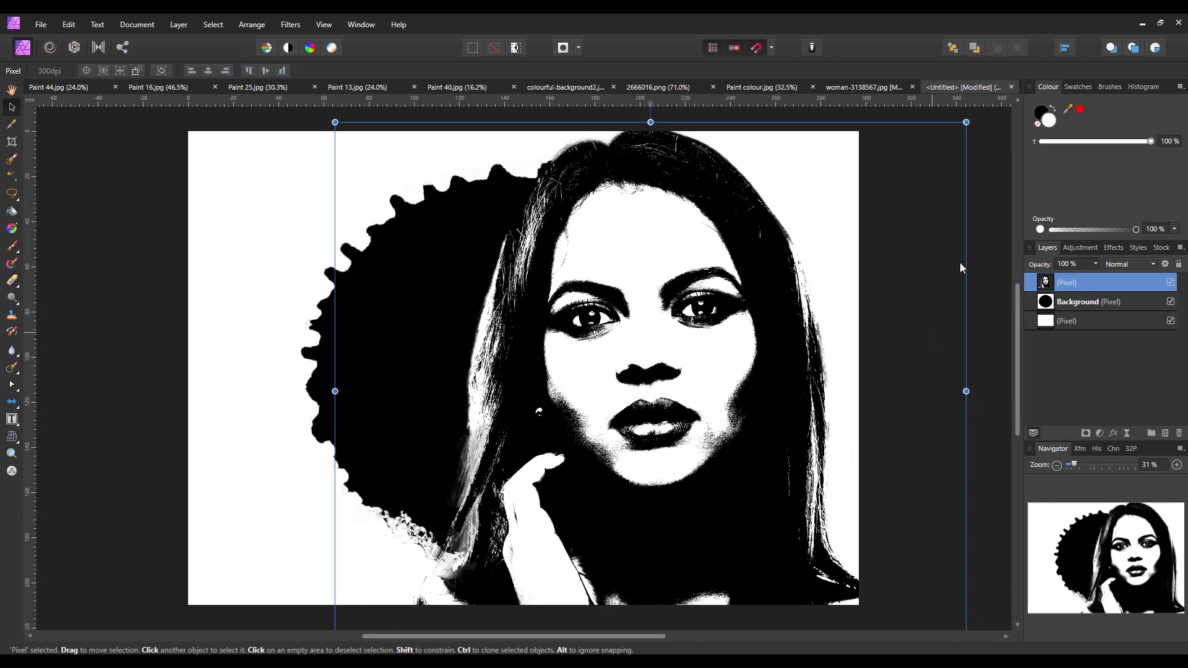
pyautogui.moveTo(963, 131); pyautogui.dragTo(921, 164)
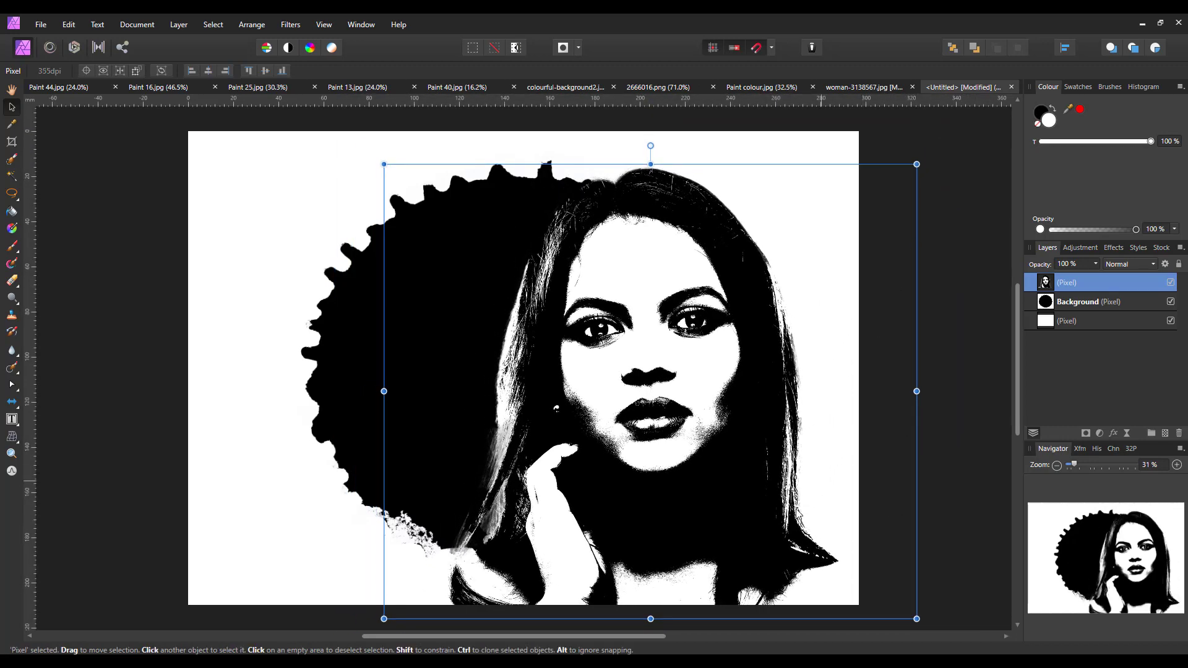
pyautogui.moveTo(647, 371)
pyautogui.mouseDown()
pyautogui.moveTo(620, 343)
pyautogui.moveTo(651, 357)
pyautogui.mouseUp()
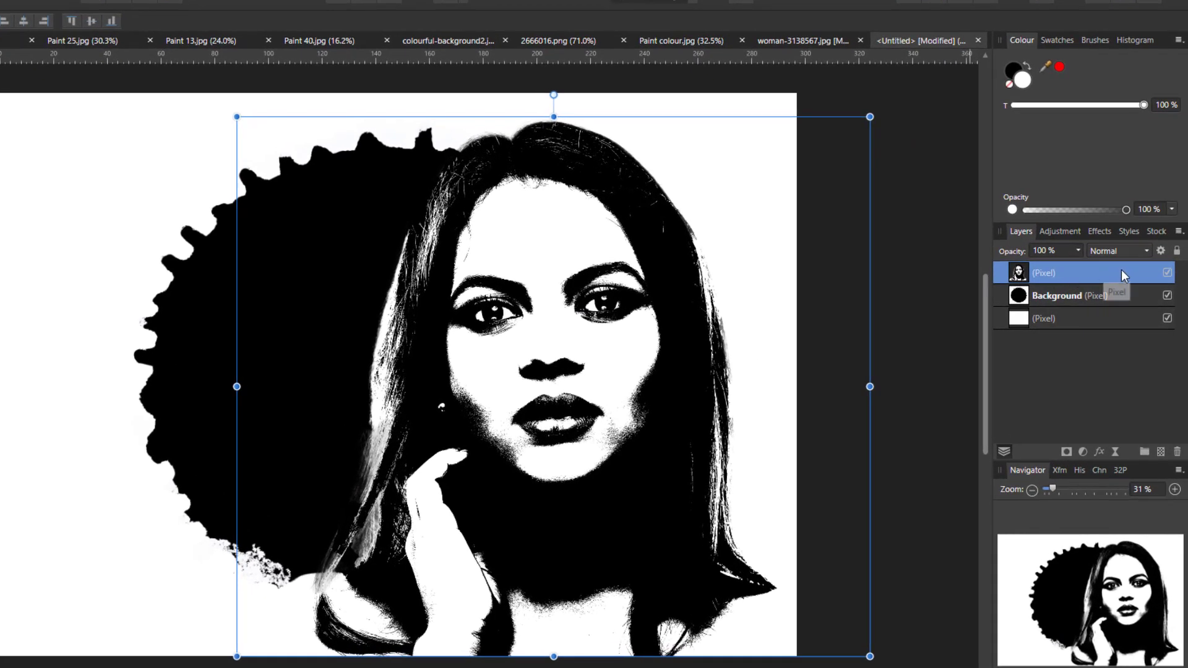
# - Set the portrait layer's blend mode to Screen and shift it right so the splat's edge cuts through the face
pyautogui.click(1147, 251)
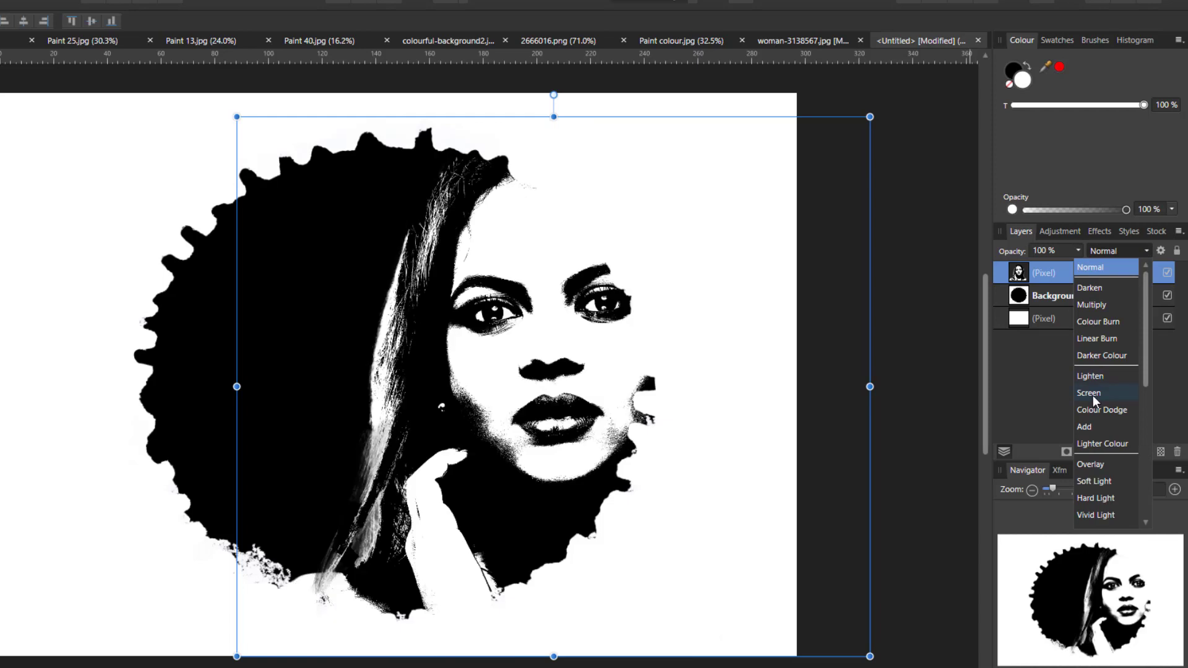
pyautogui.click(1093, 394)
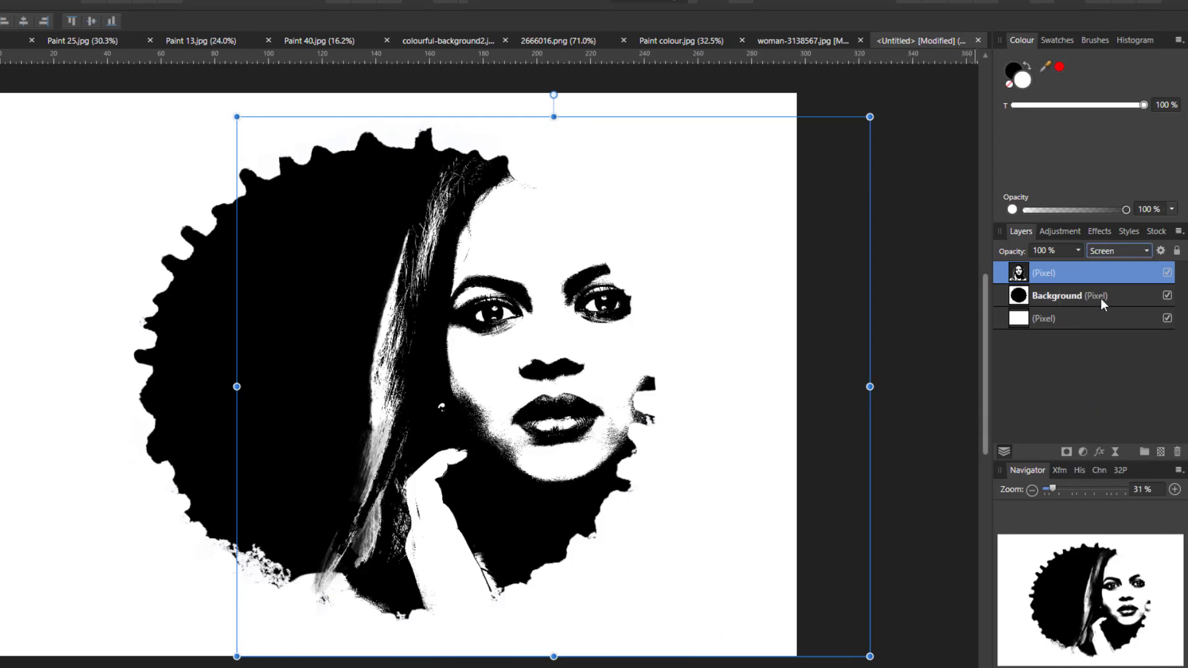
pyautogui.moveTo(585, 528); pyautogui.dragTo(649, 527)
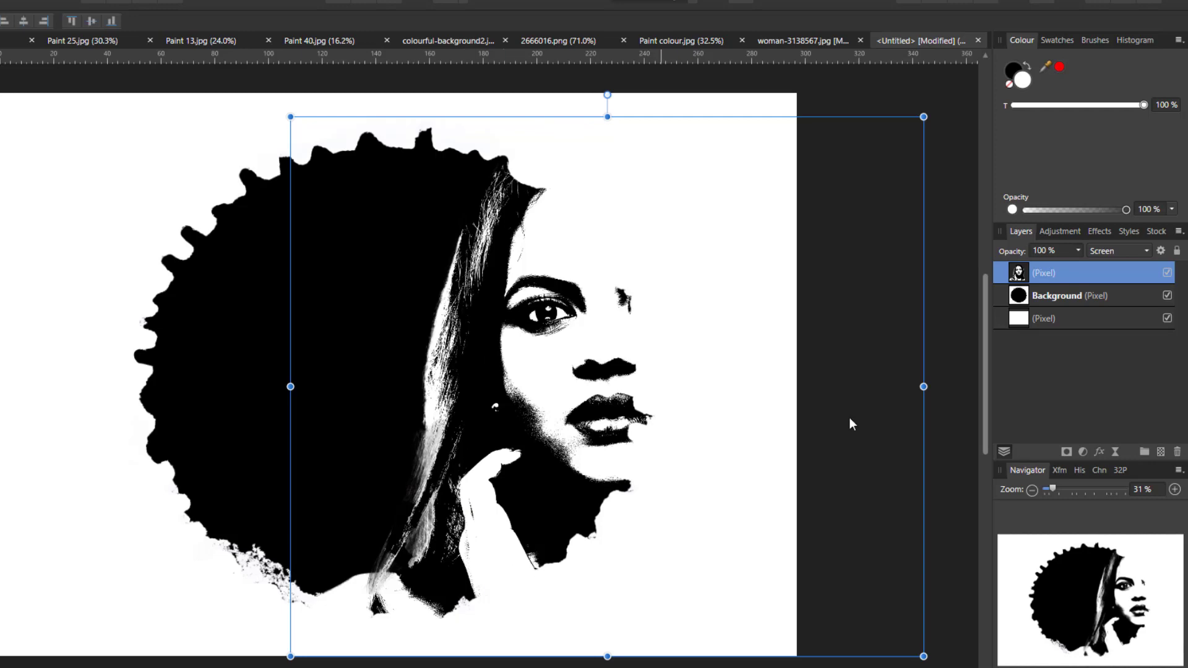
# - Copy the splat layer from Paint 16.jpg and paste it directly above the round splat layer in the untitled document
pyautogui.click(1056, 295)
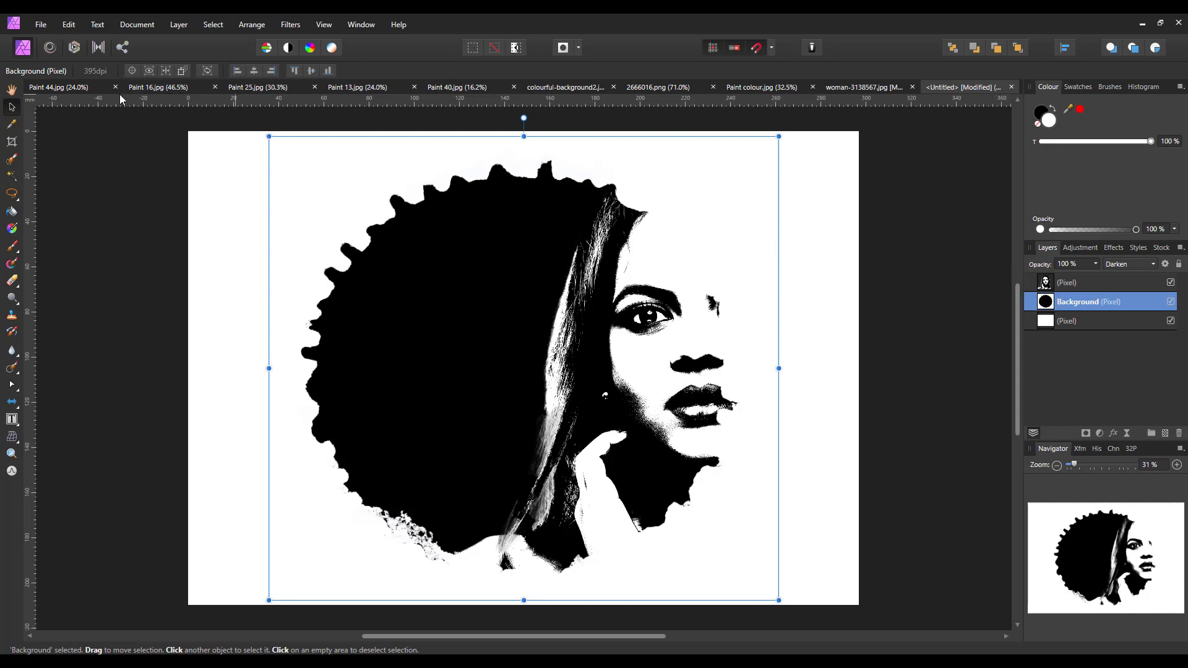
pyautogui.click(140, 90)
pyautogui.press('h')
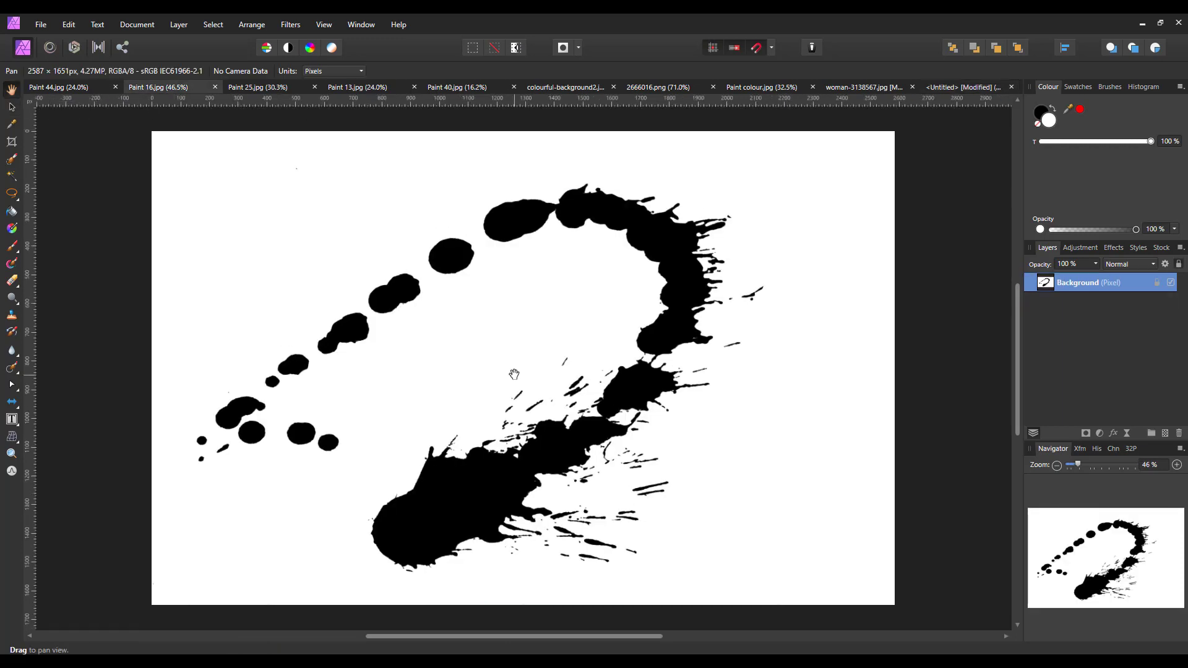
pyautogui.rightClick(1080, 283)
pyautogui.click(1028, 313)
pyautogui.click(964, 87)
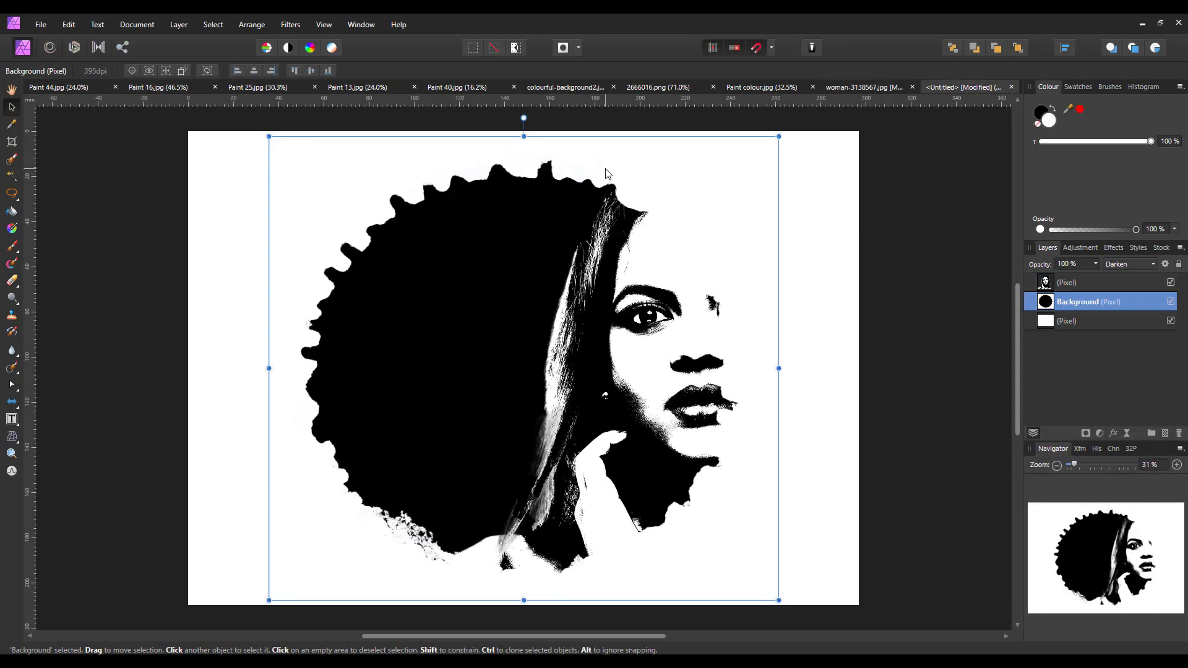
pyautogui.click(74, 25)
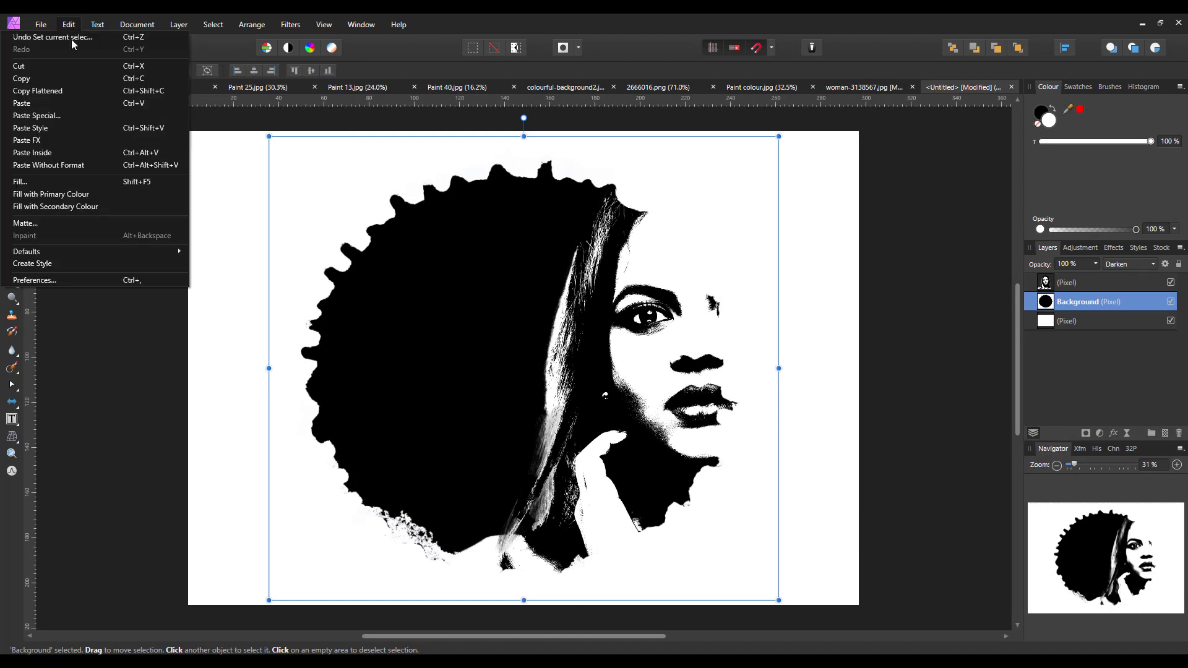
pyautogui.click(28, 103)
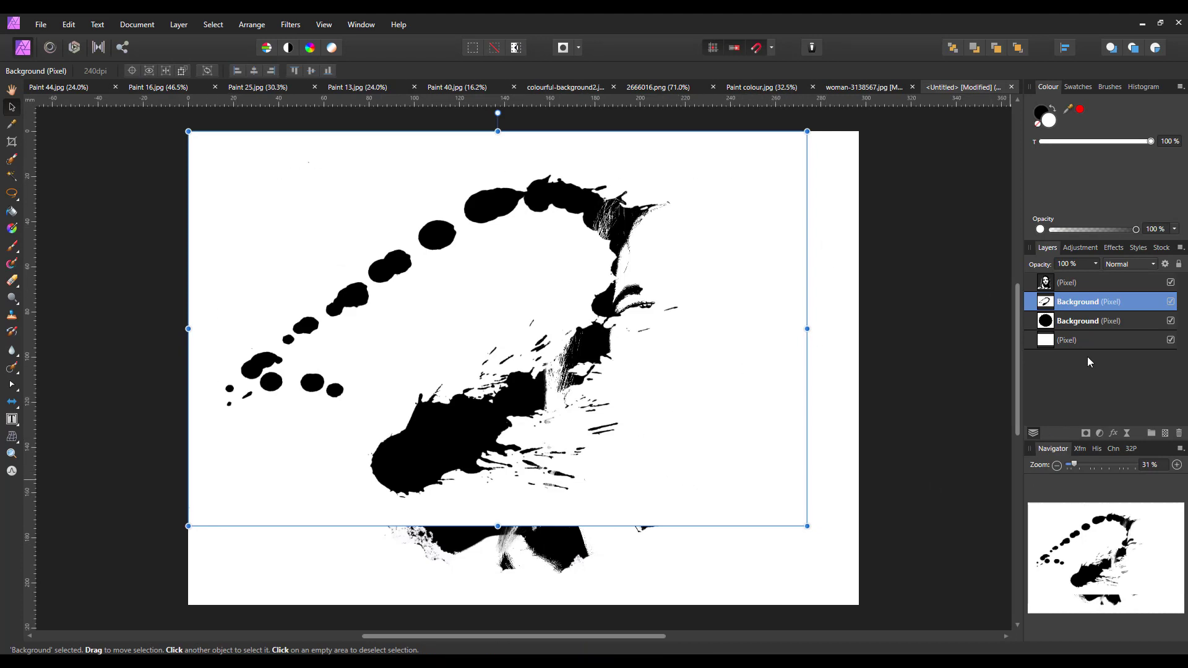
# - Set the pasted curved splat's blend mode to Darken and move it right, over the woman's face
pyautogui.click(1155, 270)
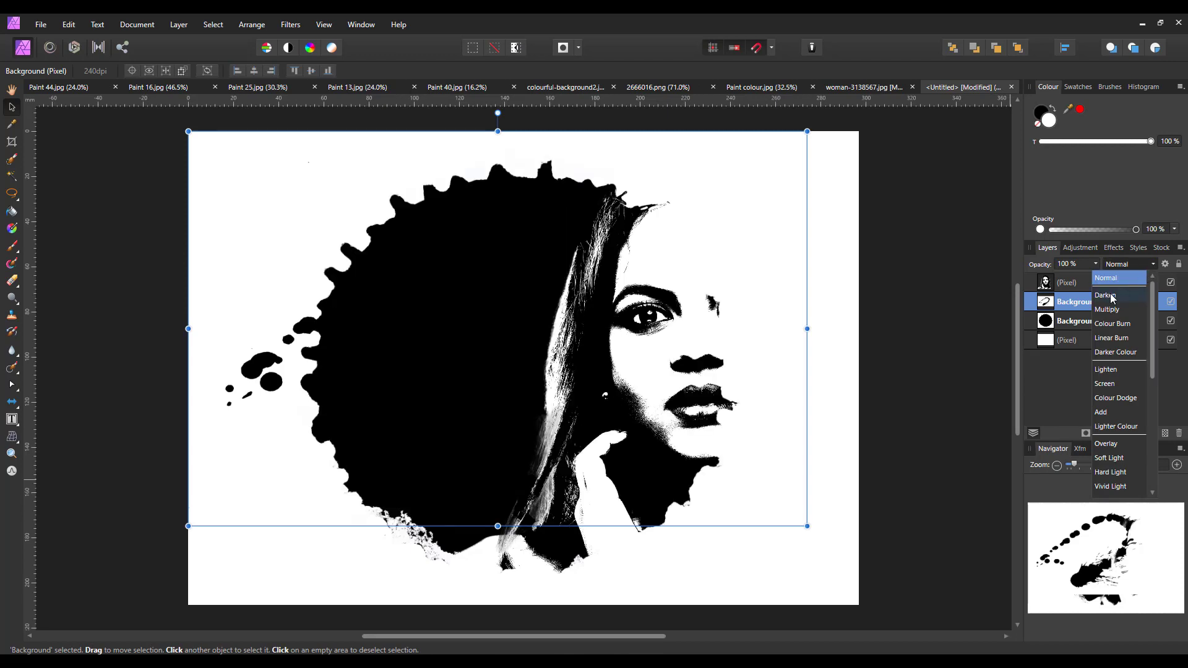
pyautogui.click(1112, 297)
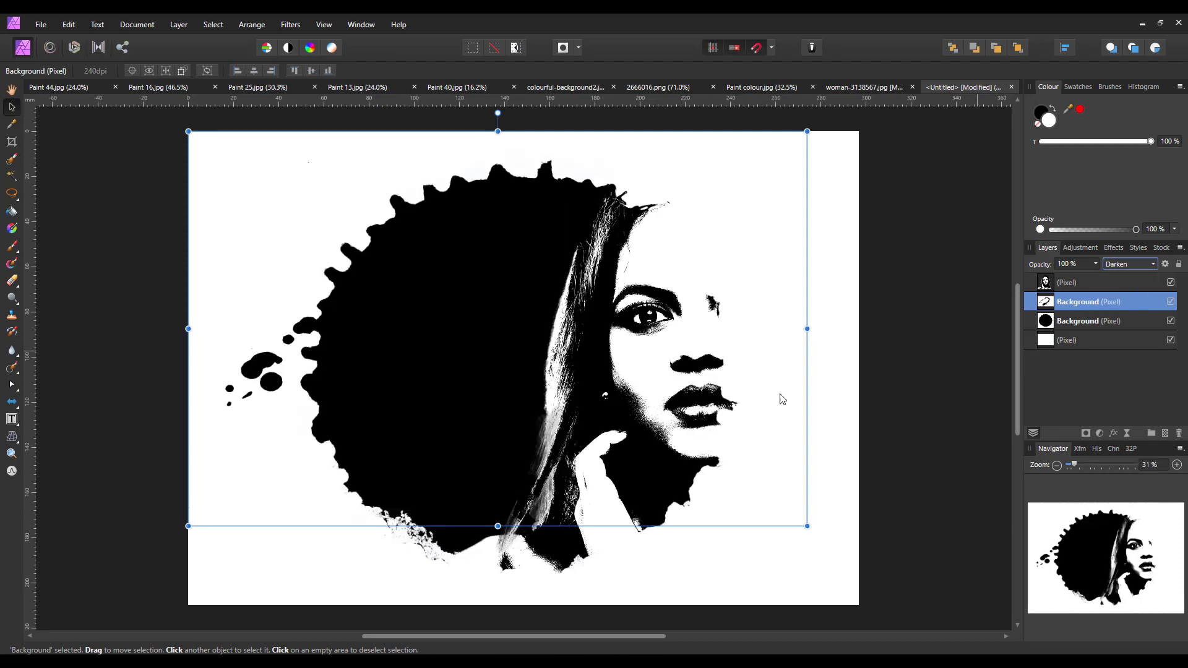
pyautogui.moveTo(397, 355); pyautogui.dragTo(674, 309)
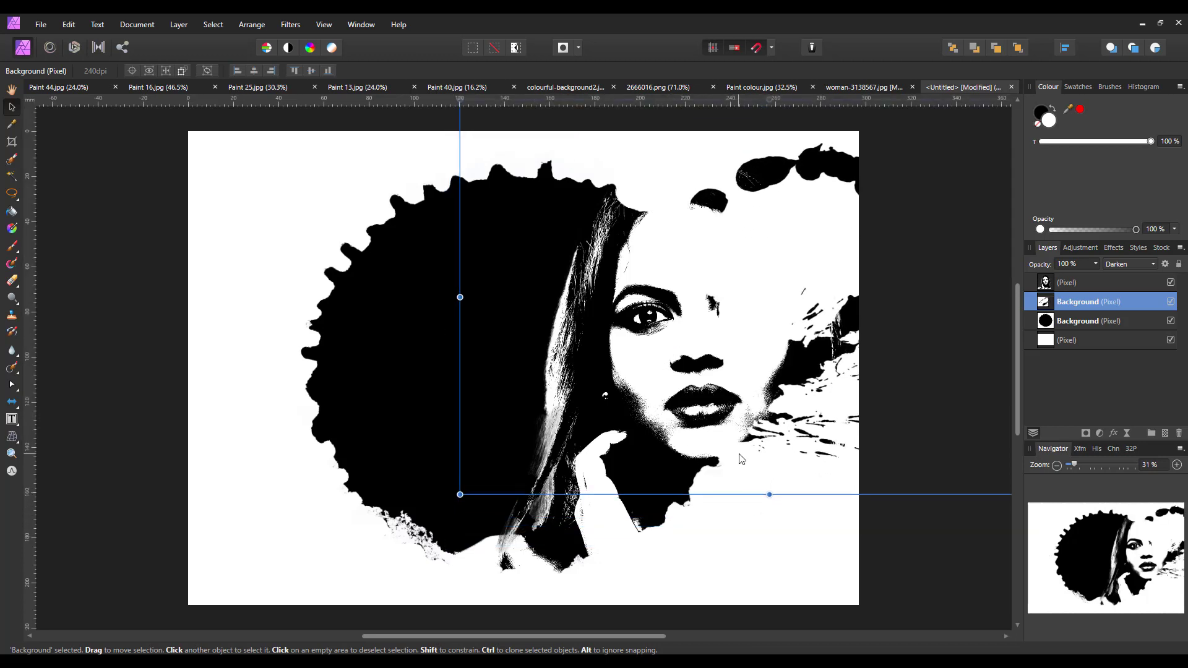
# - Scale the curved splat down to 336 dpi and place it around the upper right of the woman's forehead
pyautogui.moveTo(747, 455); pyautogui.dragTo(754, 390)
pyautogui.moveTo(750, 397); pyautogui.dragTo(600, 540)
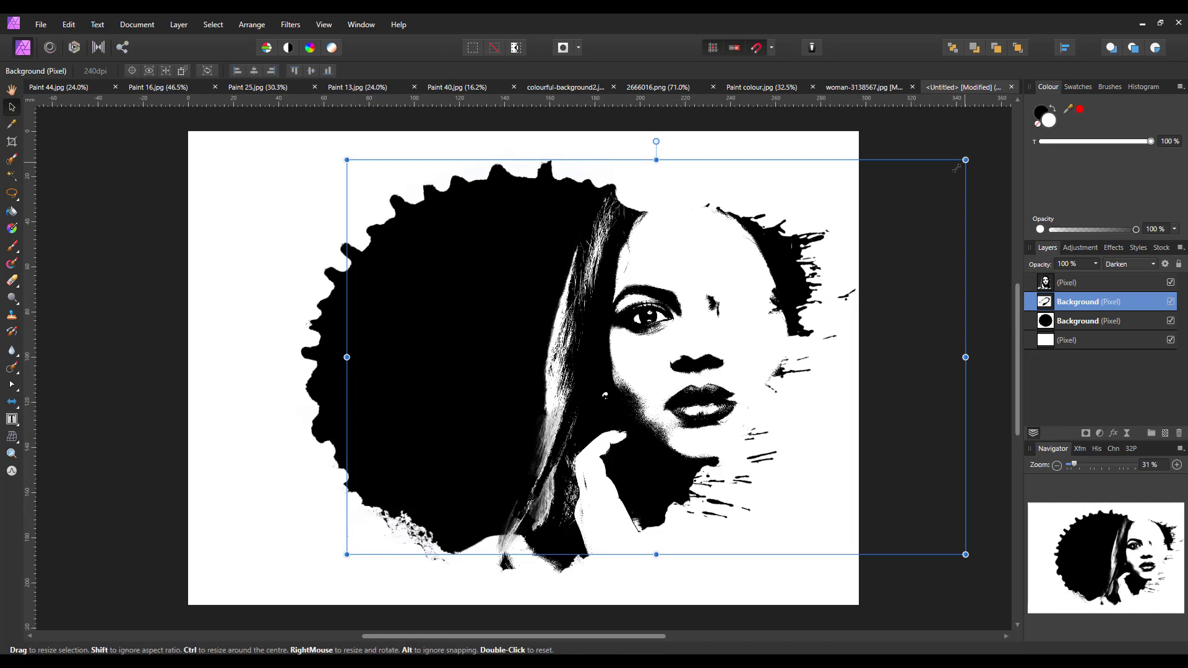
pyautogui.moveTo(957, 167); pyautogui.dragTo(877, 217)
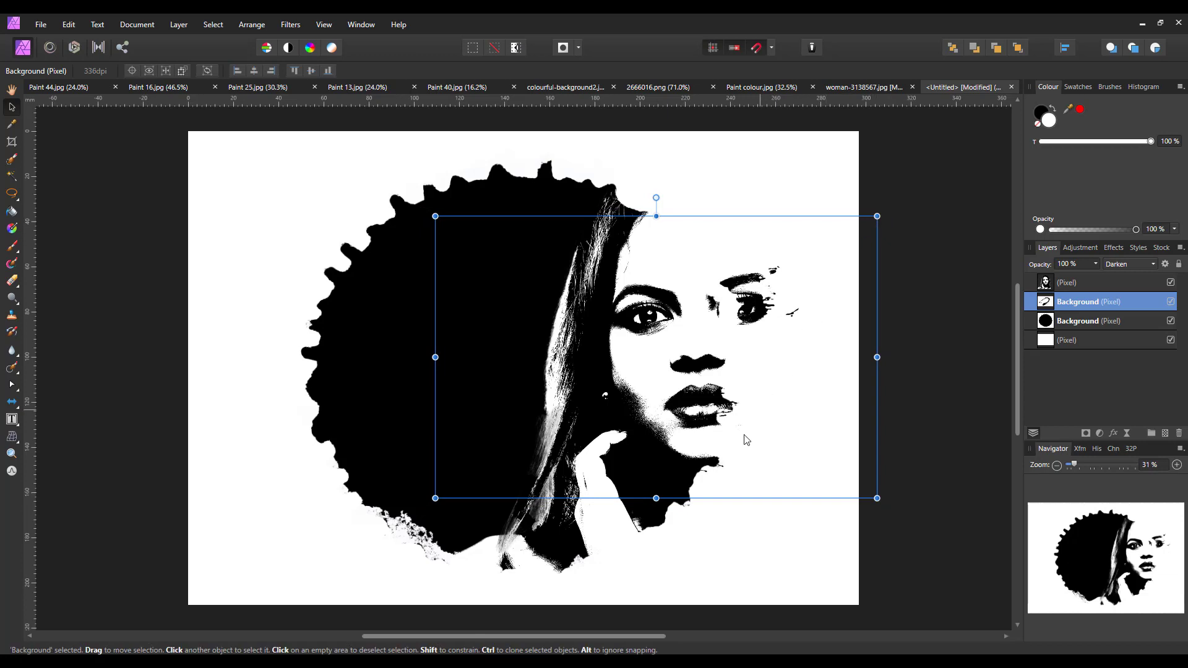
pyautogui.moveTo(746, 439); pyautogui.dragTo(815, 348)
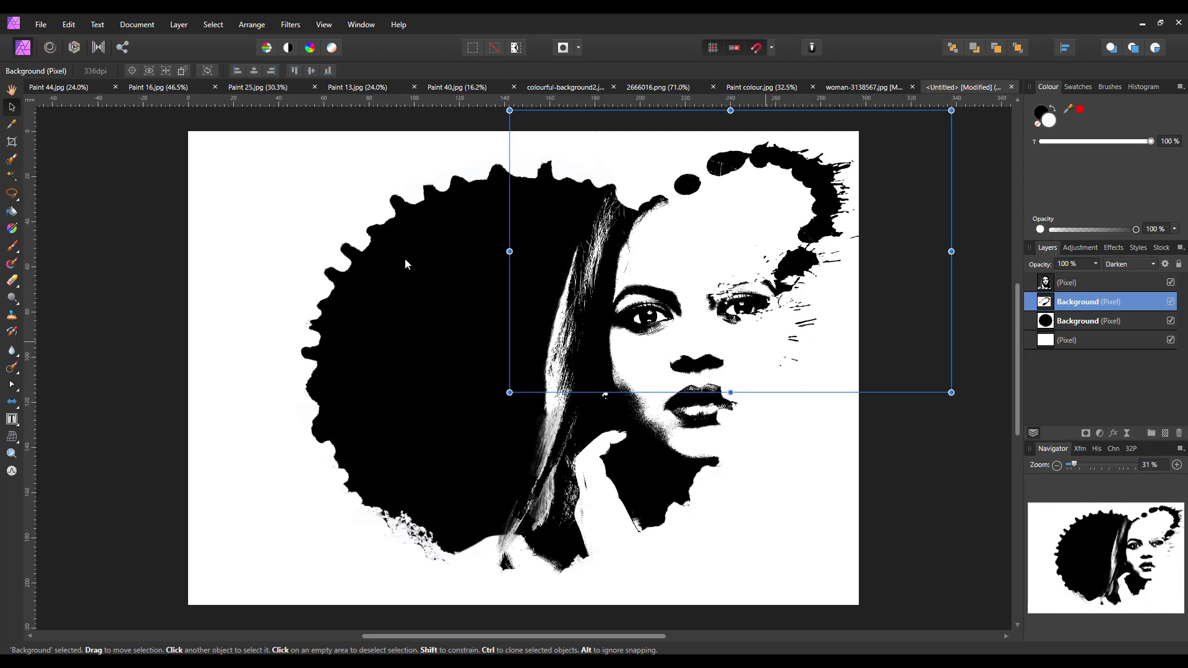
# - Copy the splat layer from Paint 25.jpg and paste it directly above the curved splat layer in the untitled document
pyautogui.click(243, 87)
pyautogui.press('h')
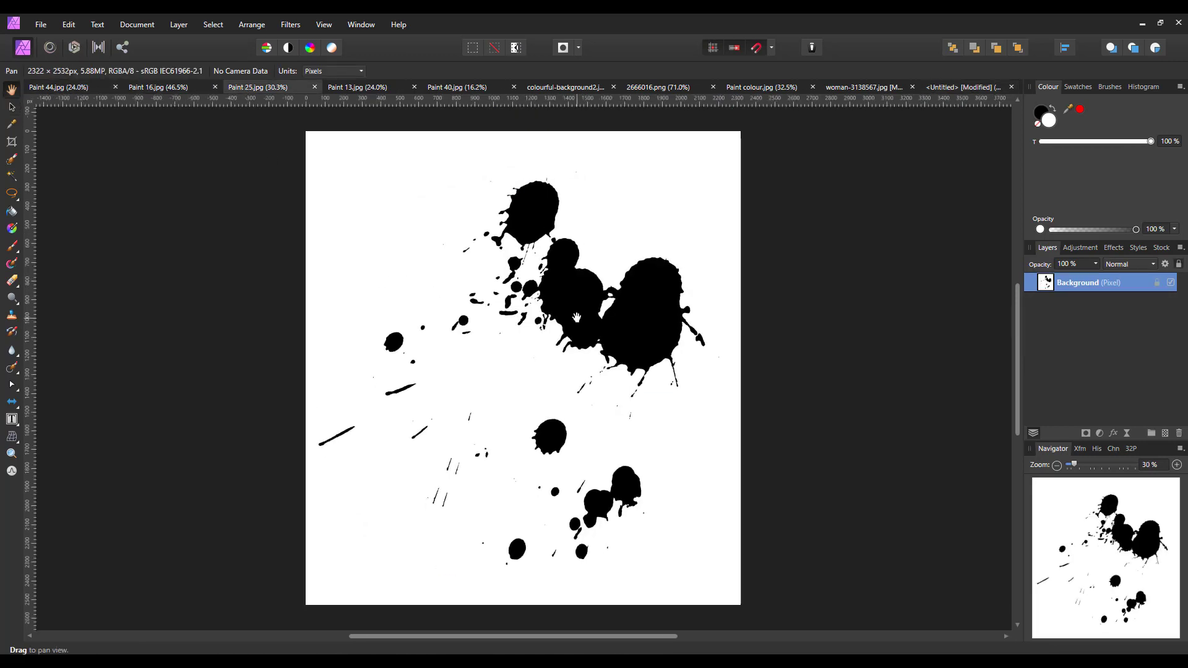
pyautogui.rightClick(1081, 284)
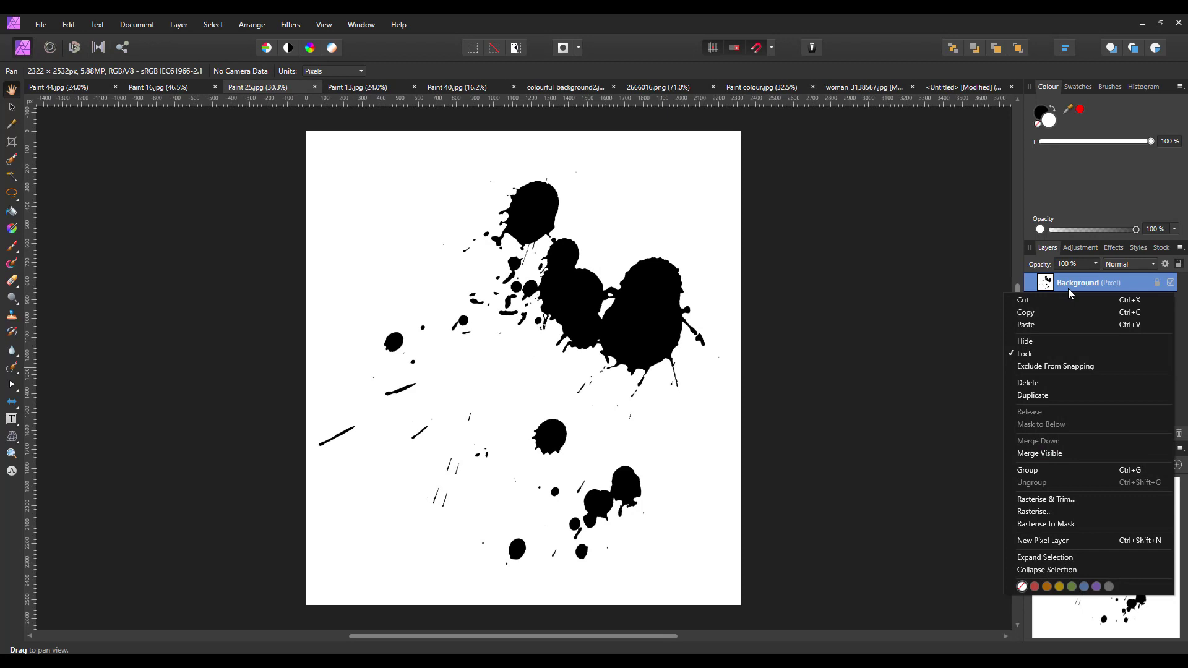
pyautogui.click(1029, 308)
pyautogui.click(932, 88)
pyautogui.press('v')
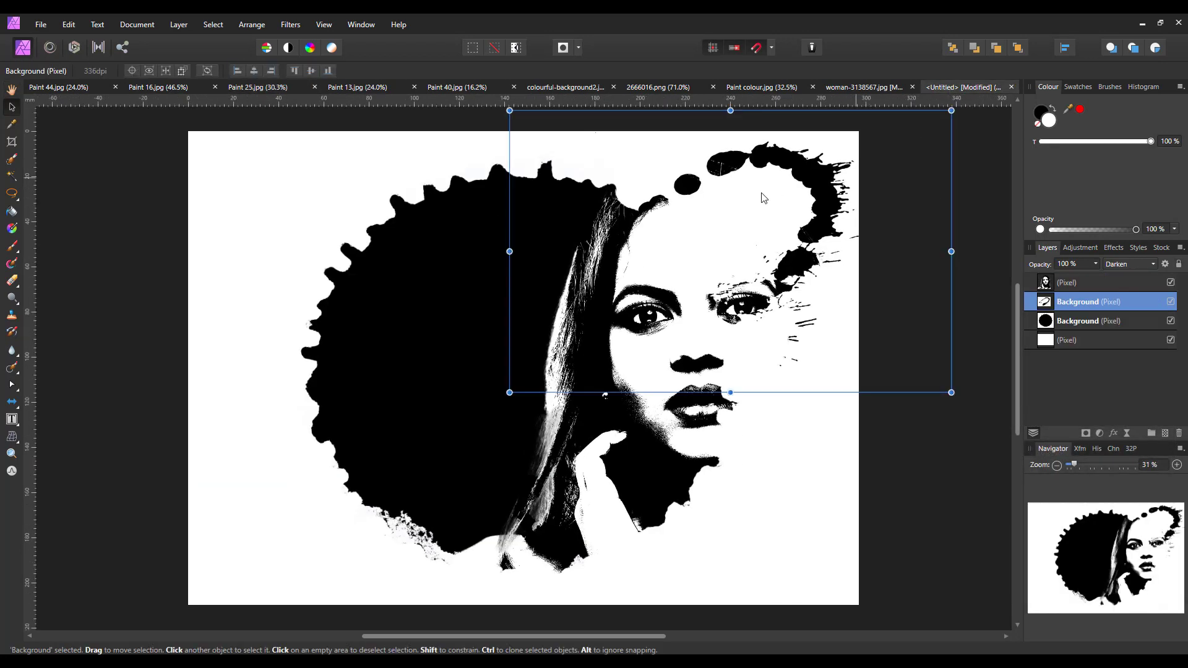
pyautogui.click(69, 24)
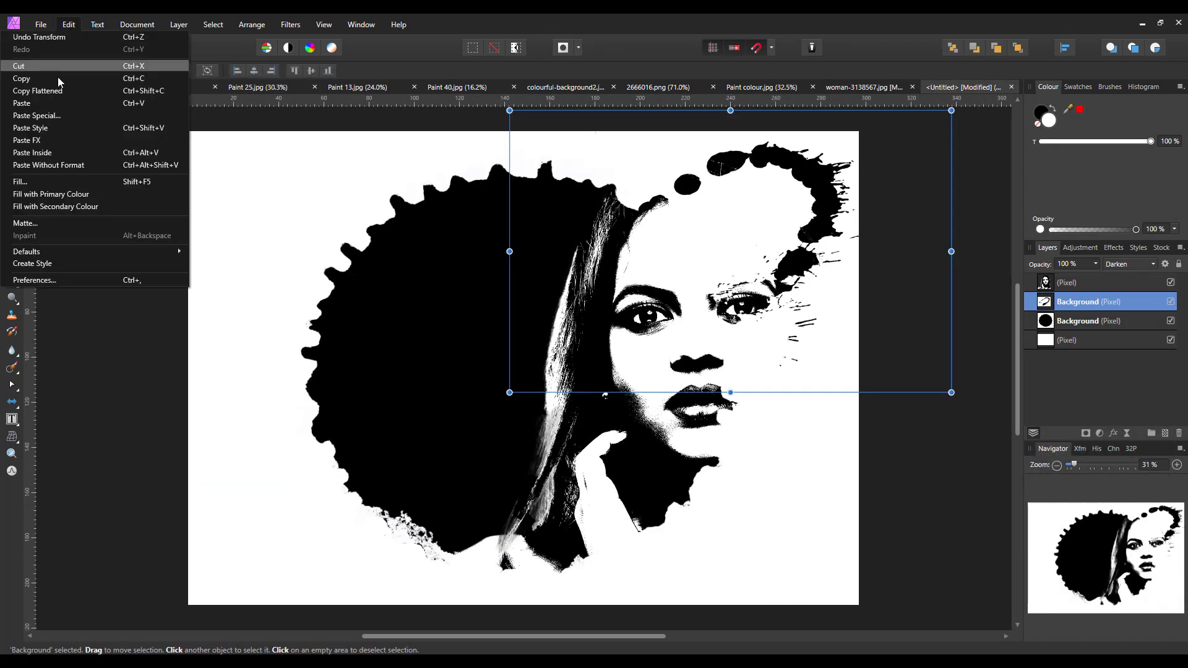
pyautogui.click(27, 103)
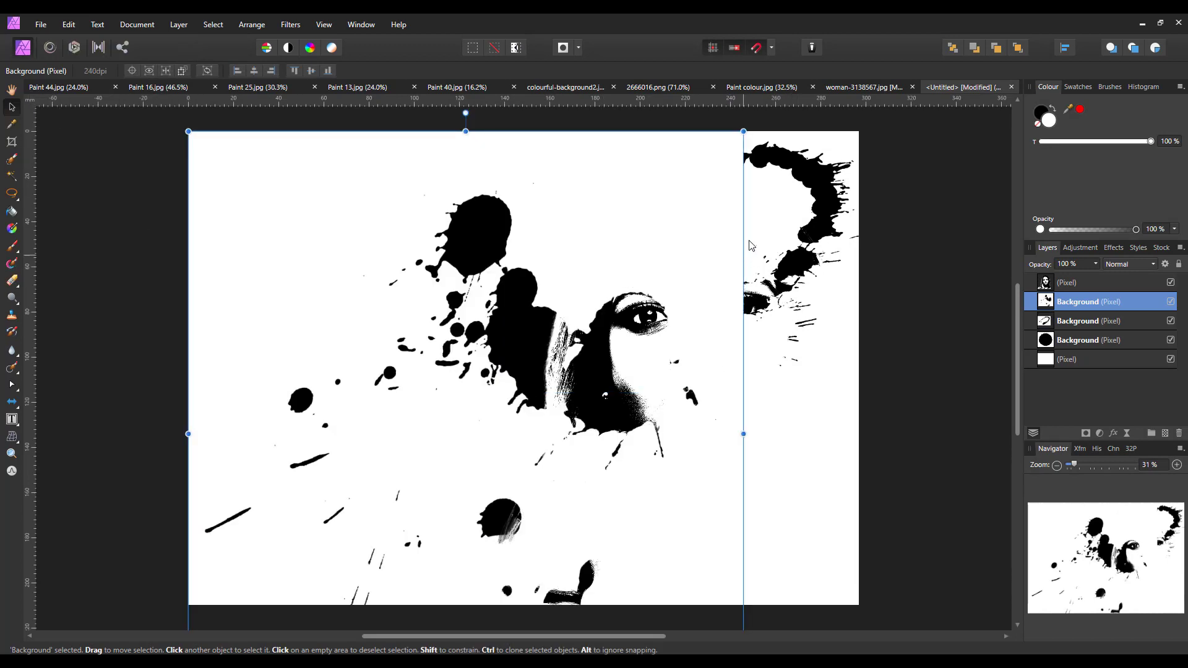
# - Scale the pasted splat down to 433 dpi and place it along the face's right edge in Darken blend mode
pyautogui.moveTo(743, 131); pyautogui.dragTo(619, 267)
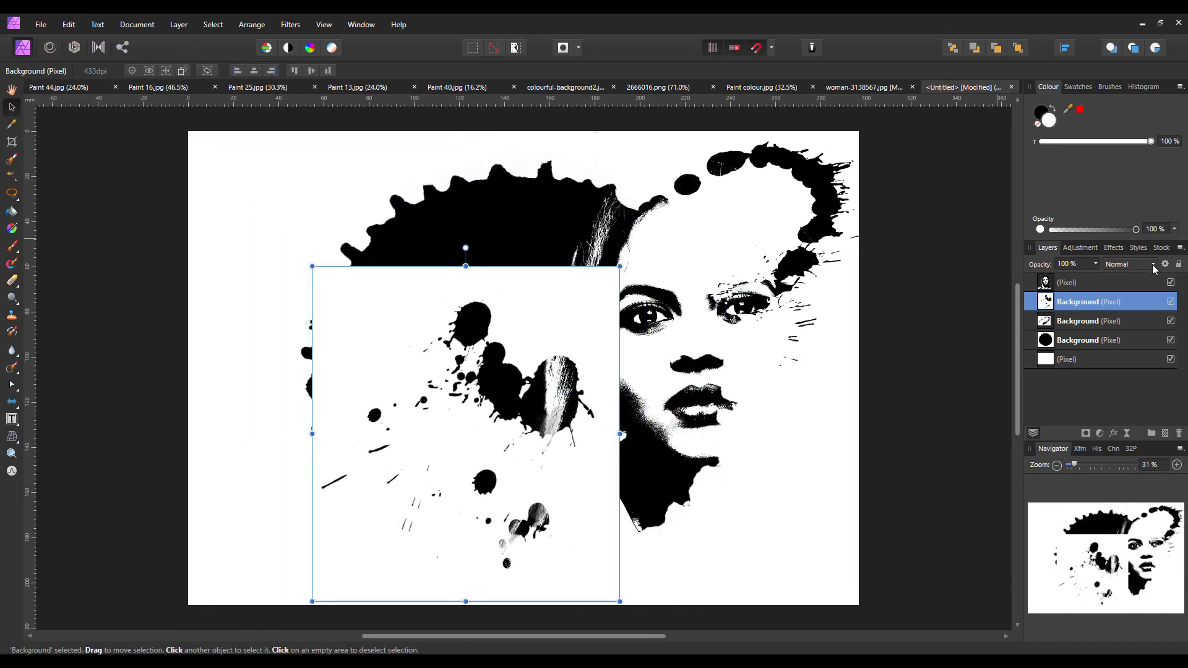
pyautogui.click(1153, 265)
pyautogui.click(1112, 295)
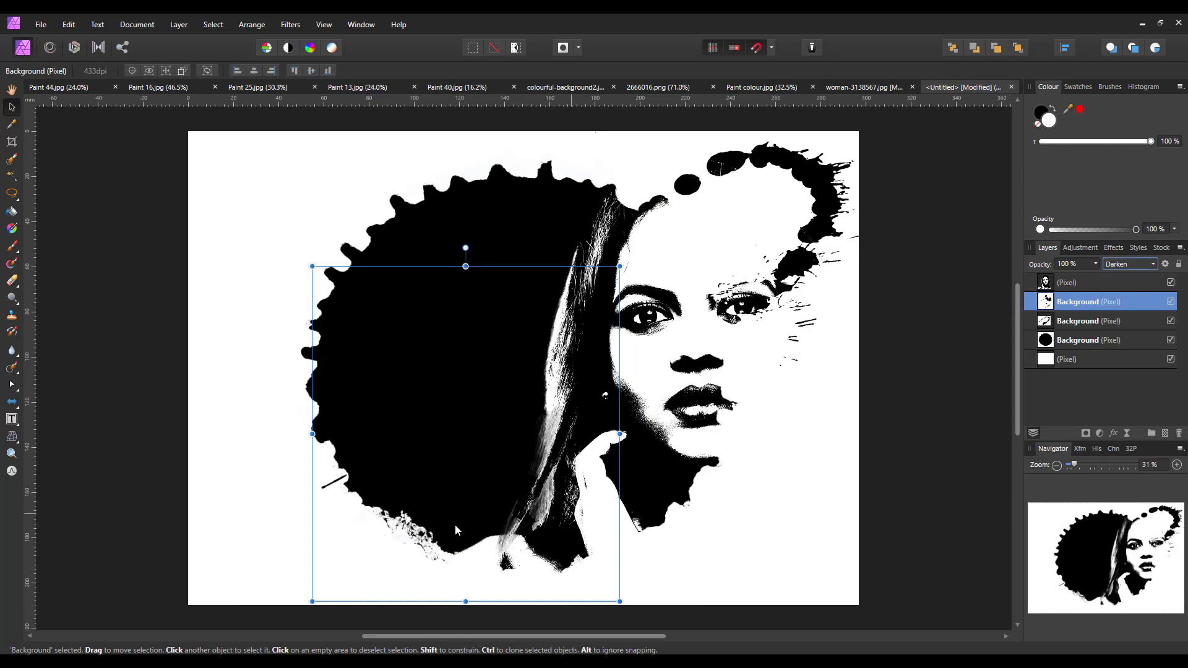
pyautogui.moveTo(489, 439); pyautogui.dragTo(752, 397)
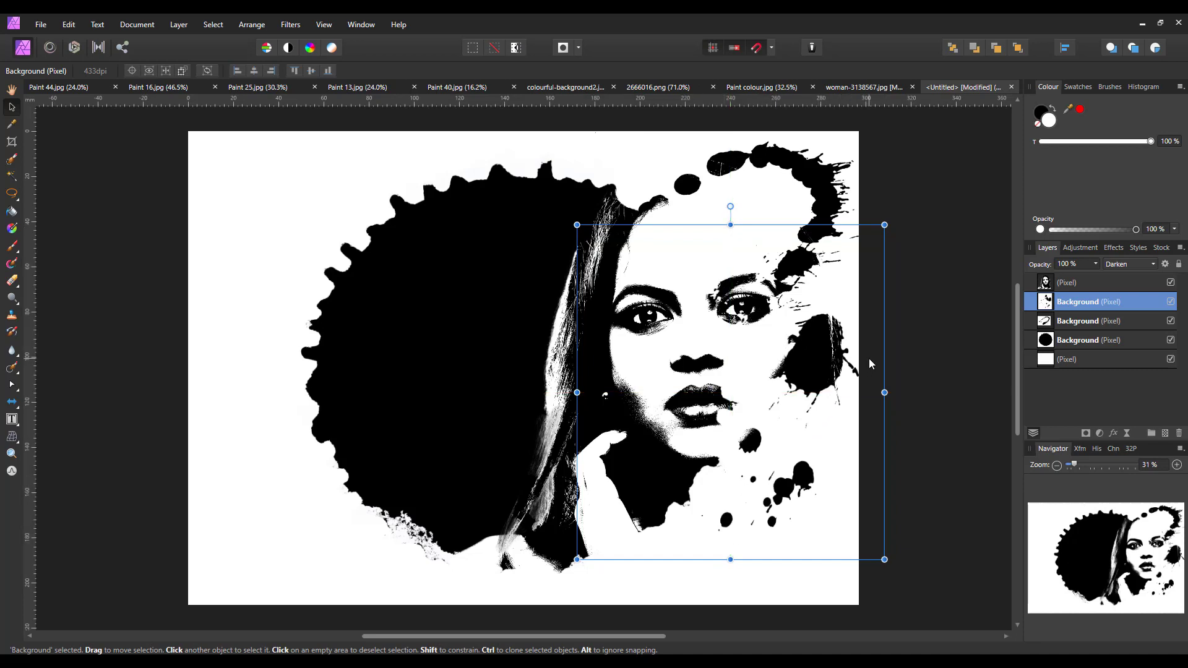
# - Copy the fine droplet layer from Paint 13.jpg and paste it below the portrait layer in the untitled document
pyautogui.click(367, 88)
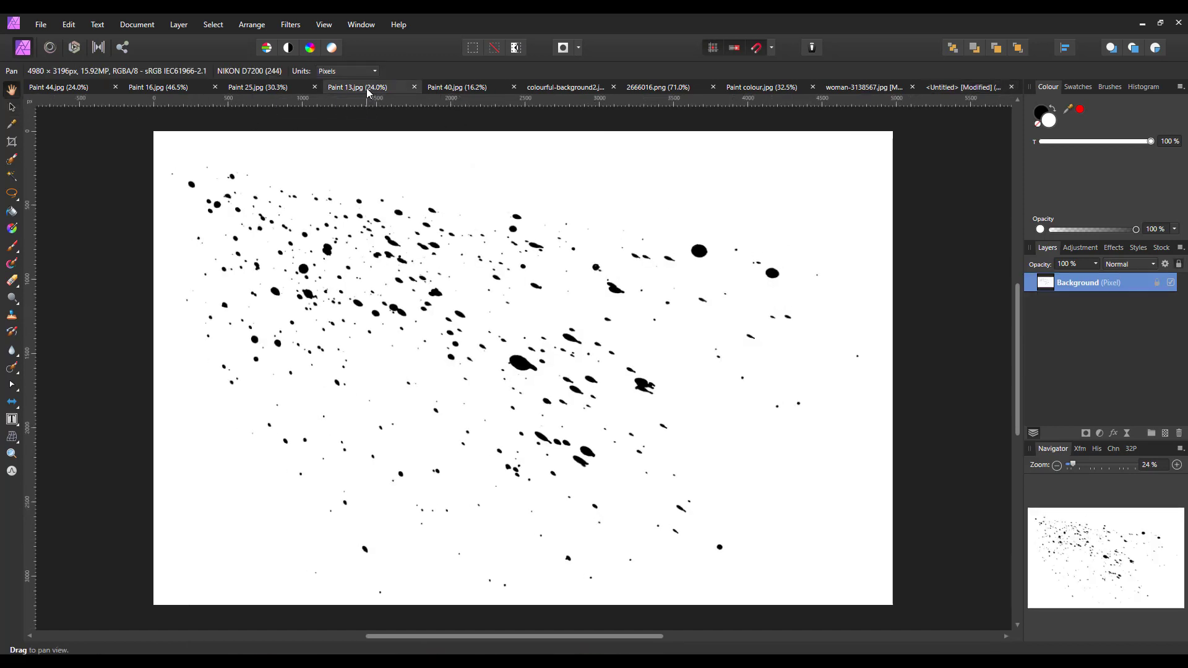
pyautogui.rightClick(1072, 289)
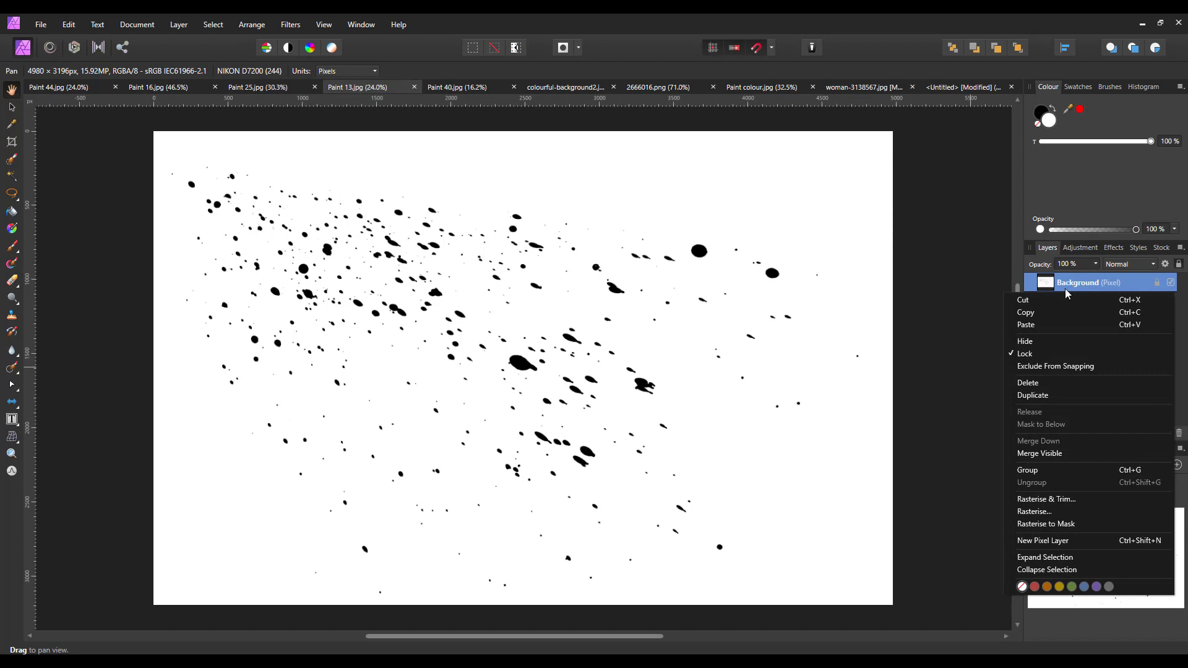
pyautogui.click(1027, 312)
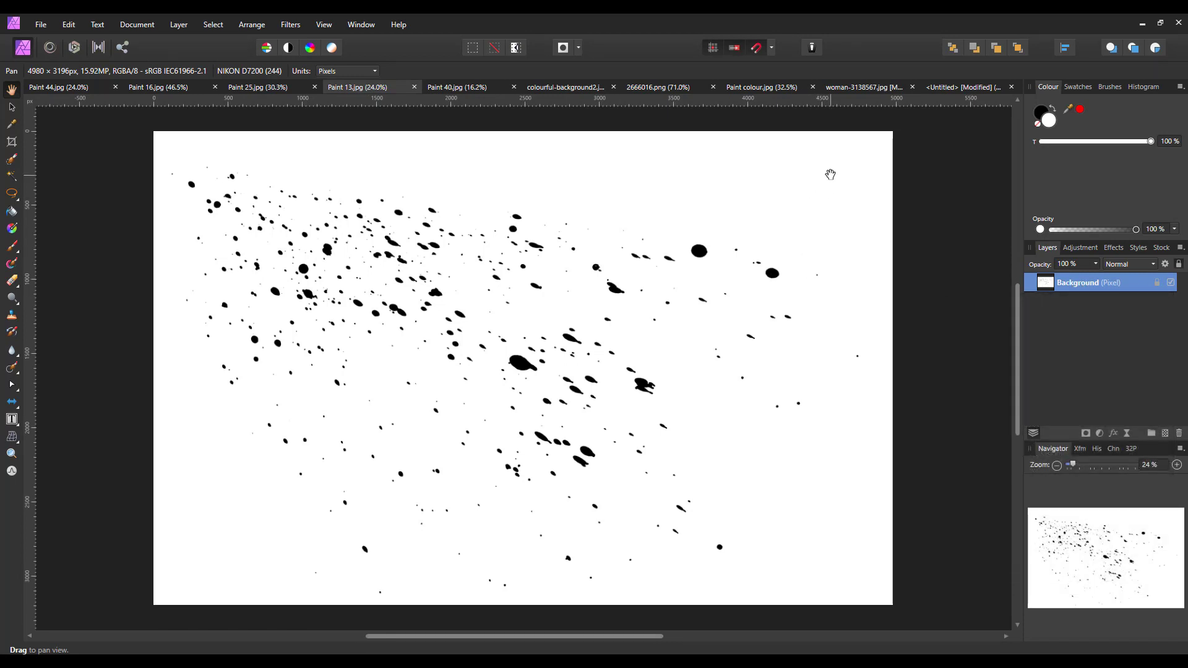
pyautogui.click(937, 92)
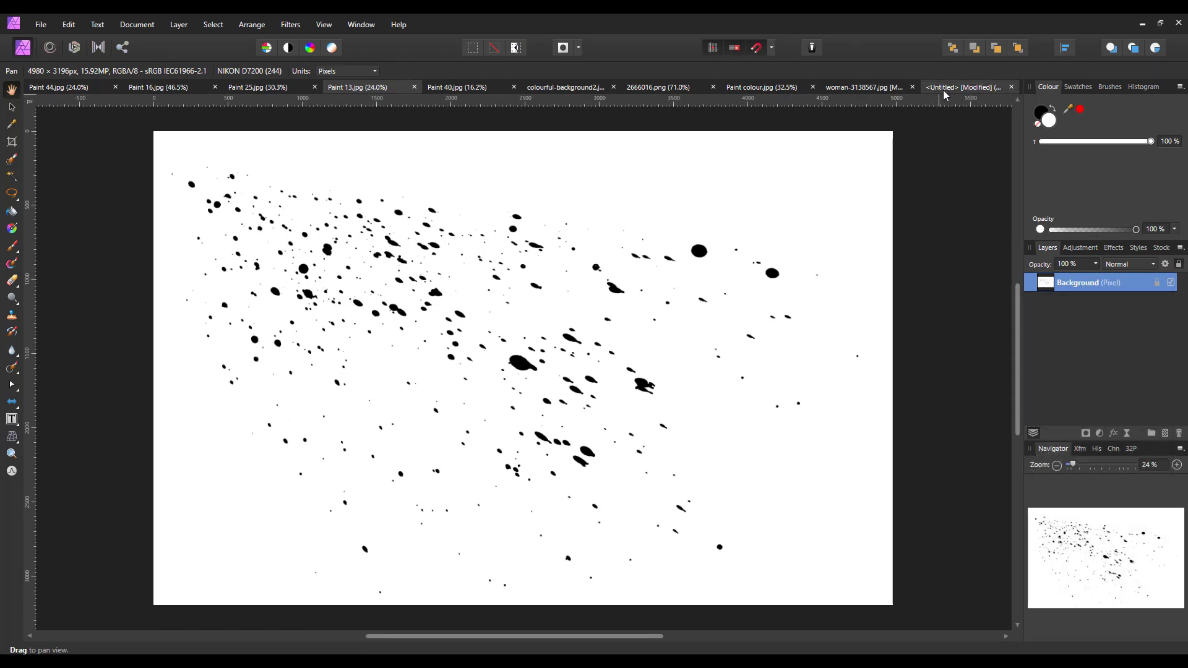
pyautogui.click(72, 28)
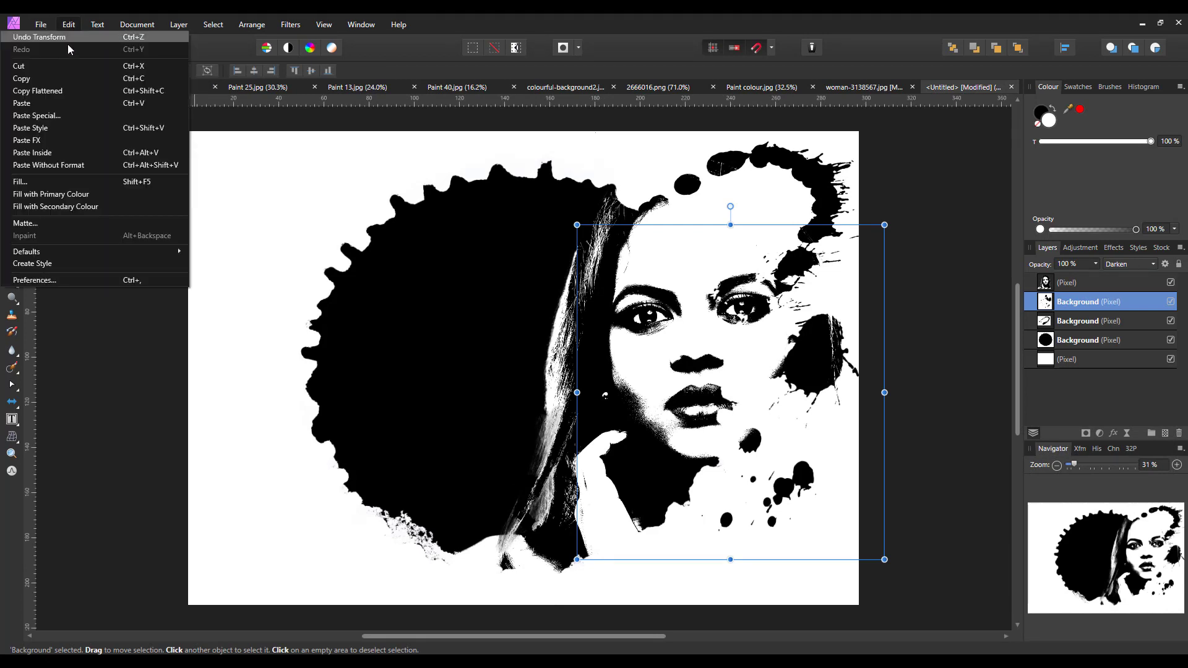
pyautogui.click(30, 104)
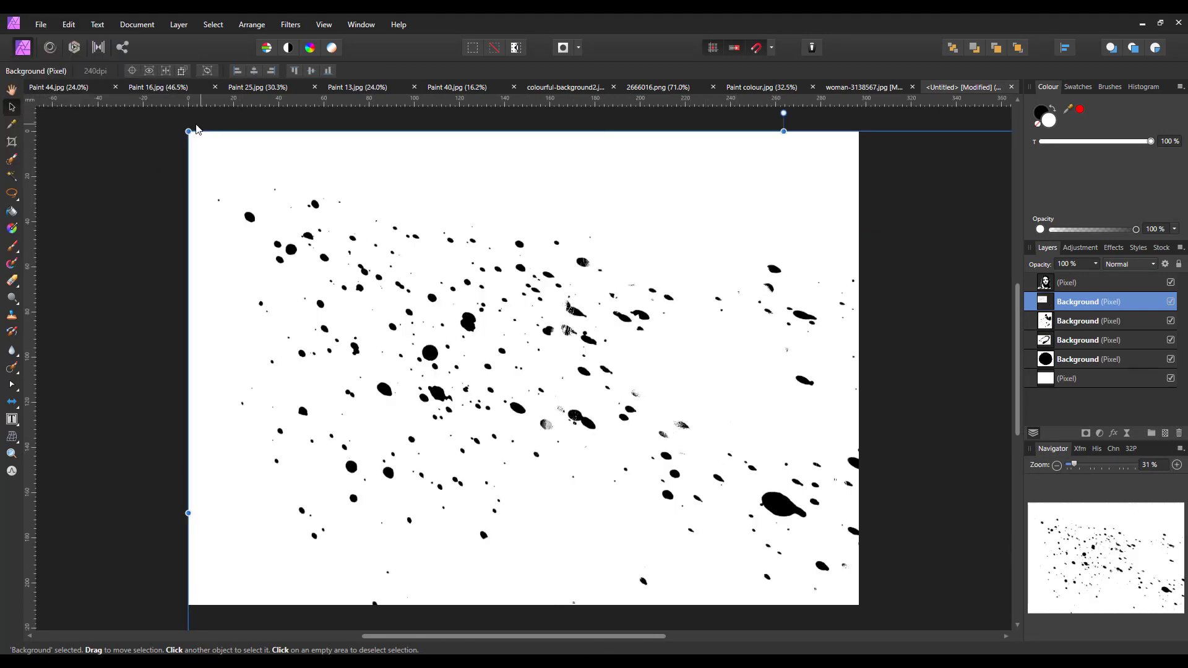
# - Scale the droplet layer down to 363 dpi, turn it upside down and move it up and left across the page
pyautogui.moveTo(188, 130); pyautogui.dragTo(290, 192)
pyautogui.moveTo(489, 383); pyautogui.dragTo(448, 374)
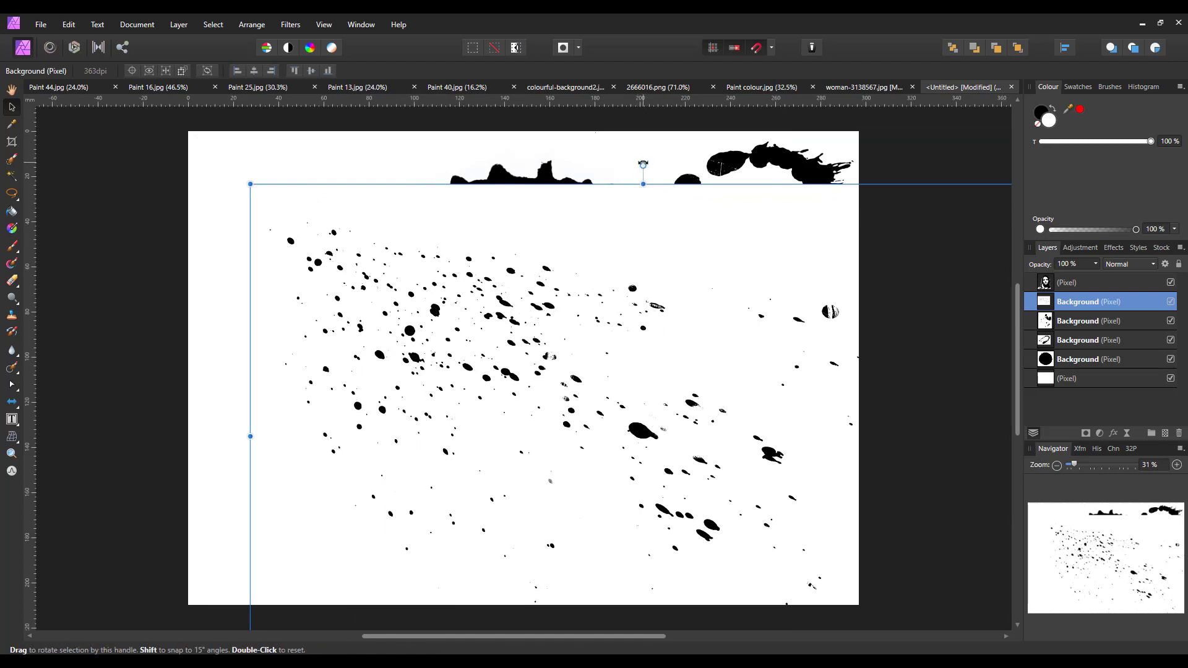
pyautogui.moveTo(660, 163); pyautogui.dragTo(634, 542)
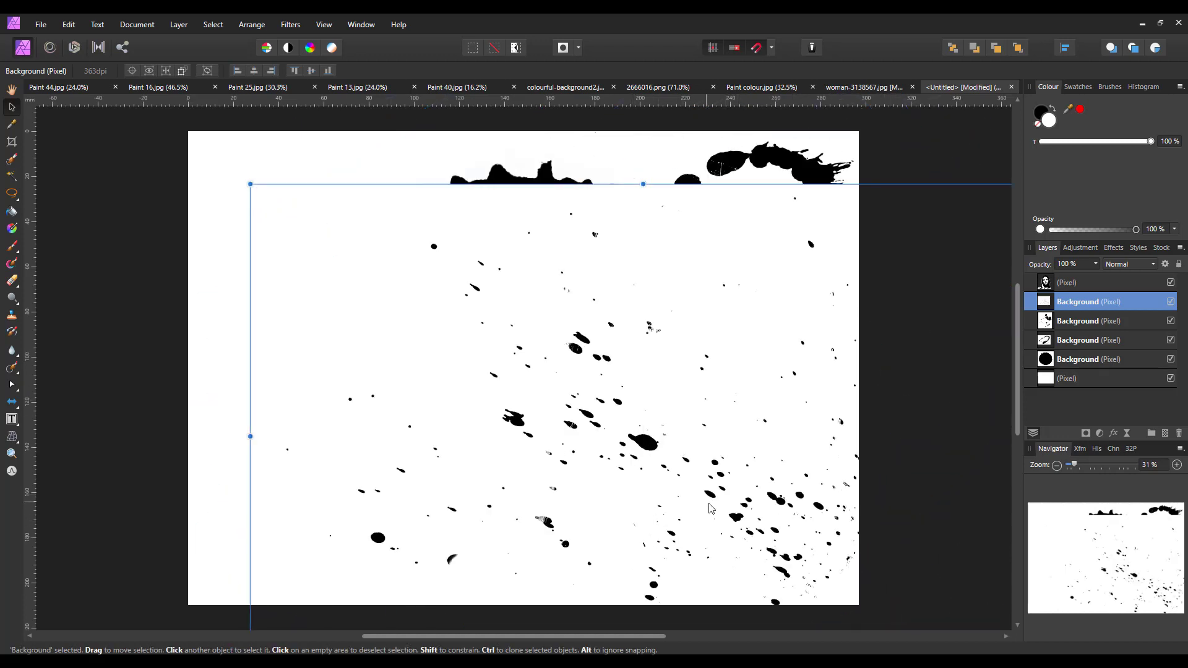
pyautogui.moveTo(621, 429); pyautogui.dragTo(476, 340)
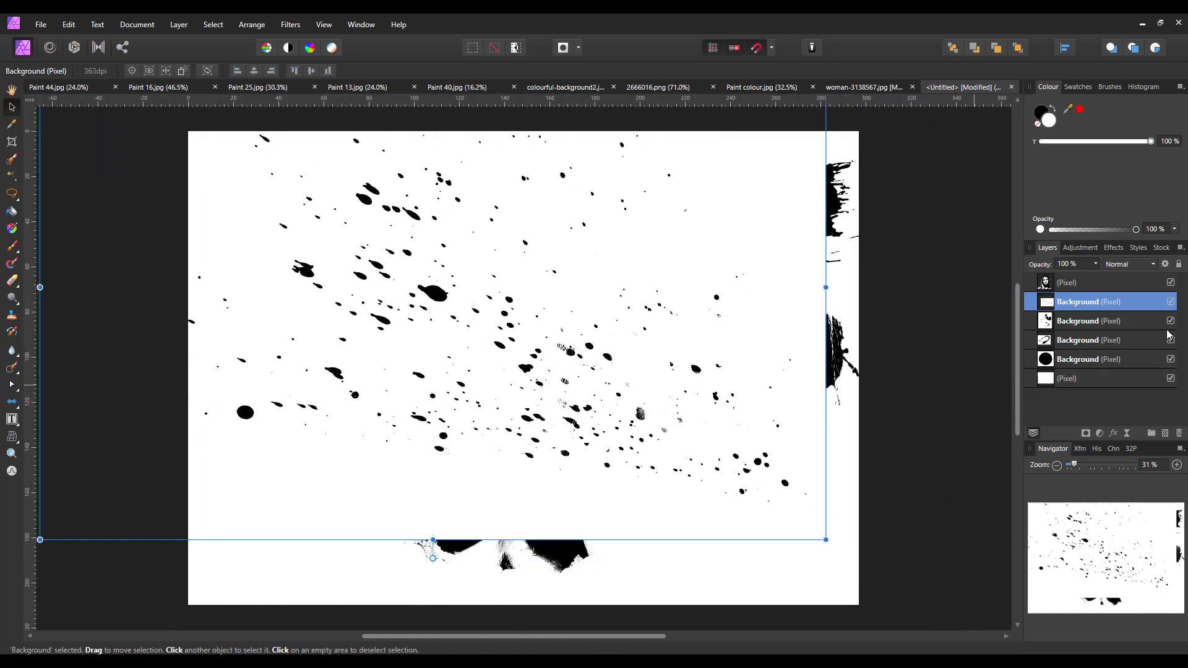
# - Set the droplet layer's blend mode to Darken and shift it left so the droplets scatter beside the round splat
pyautogui.click(1154, 265)
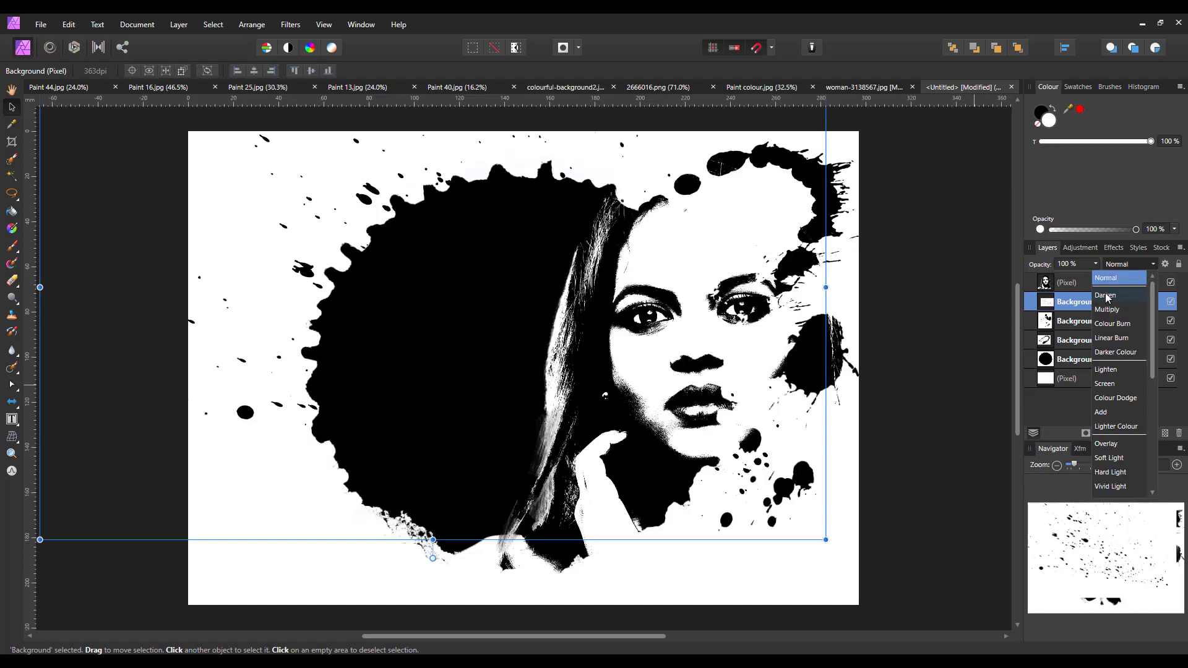
pyautogui.click(1123, 296)
pyautogui.hotkey('shift', 'Left')
pyautogui.hotkey('shift', 'Left')
pyautogui.hotkey('shift', 'Left')
pyautogui.hotkey('shift', 'Left')
pyautogui.hotkey('shift', 'Left')
pyautogui.hotkey('shift', 'Left')
pyautogui.hotkey('shift', 'Left')
pyautogui.hotkey('shift', 'Left')
pyautogui.hotkey('shift', 'Up')
pyautogui.hotkey('shift', 'Up')
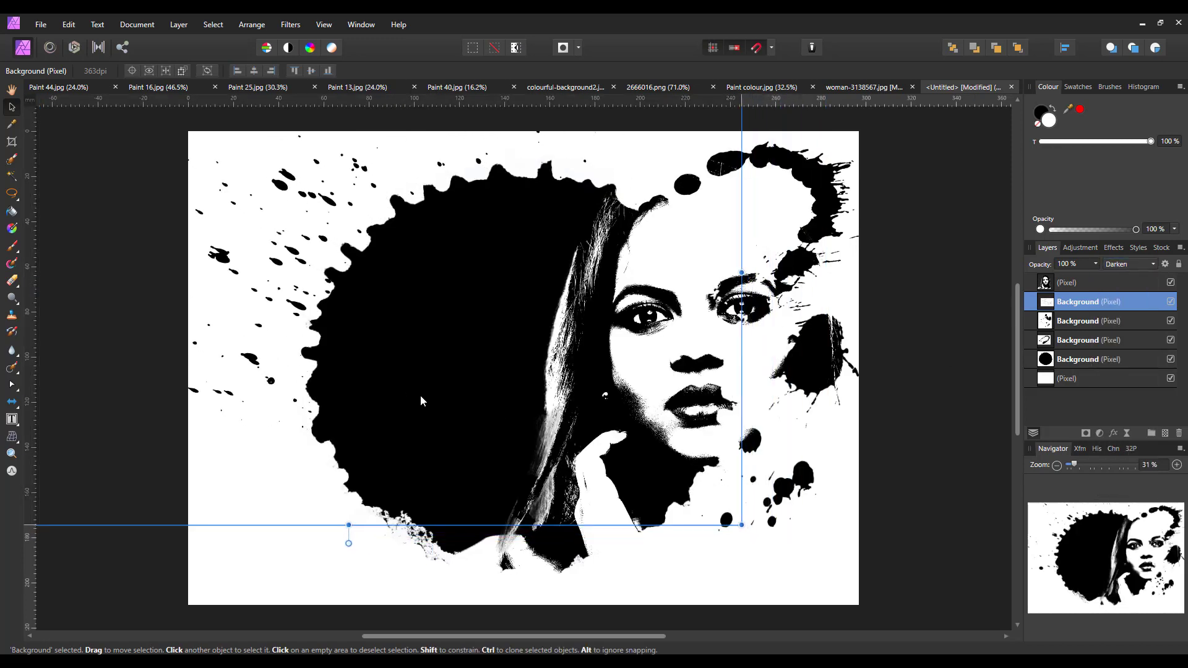
pyautogui.moveTo(398, 395); pyautogui.dragTo(392, 423)
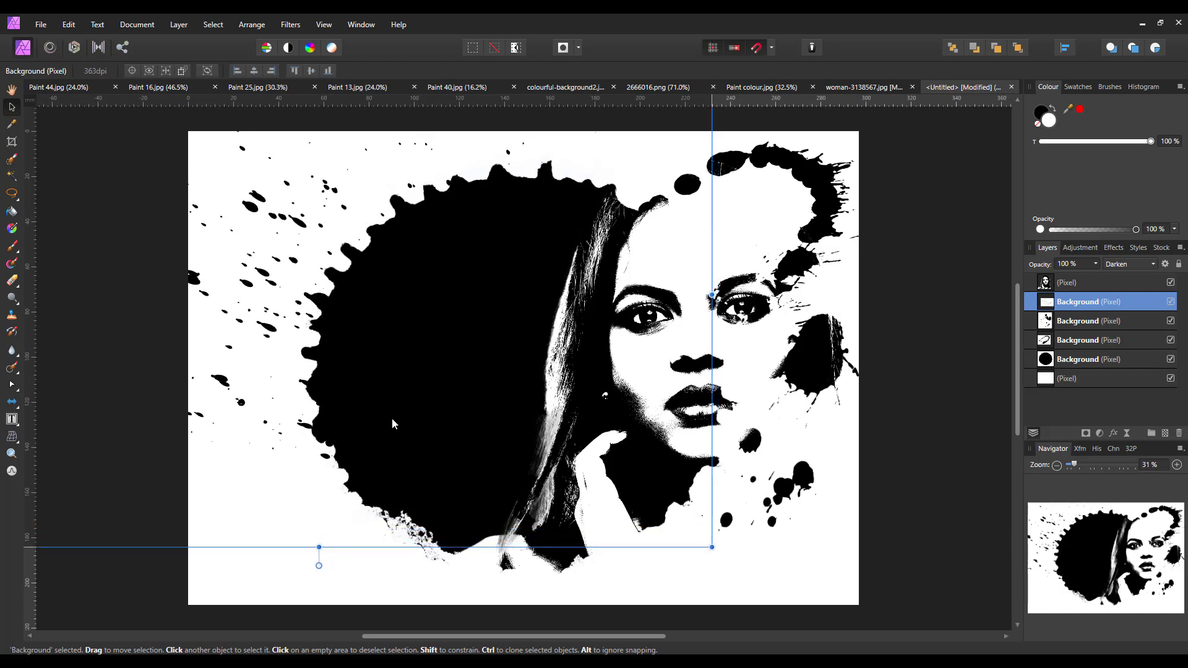
# - Copy the splat layer from Paint 40.jpg and paste it directly above the droplet layer in the untitled document
pyautogui.click(450, 88)
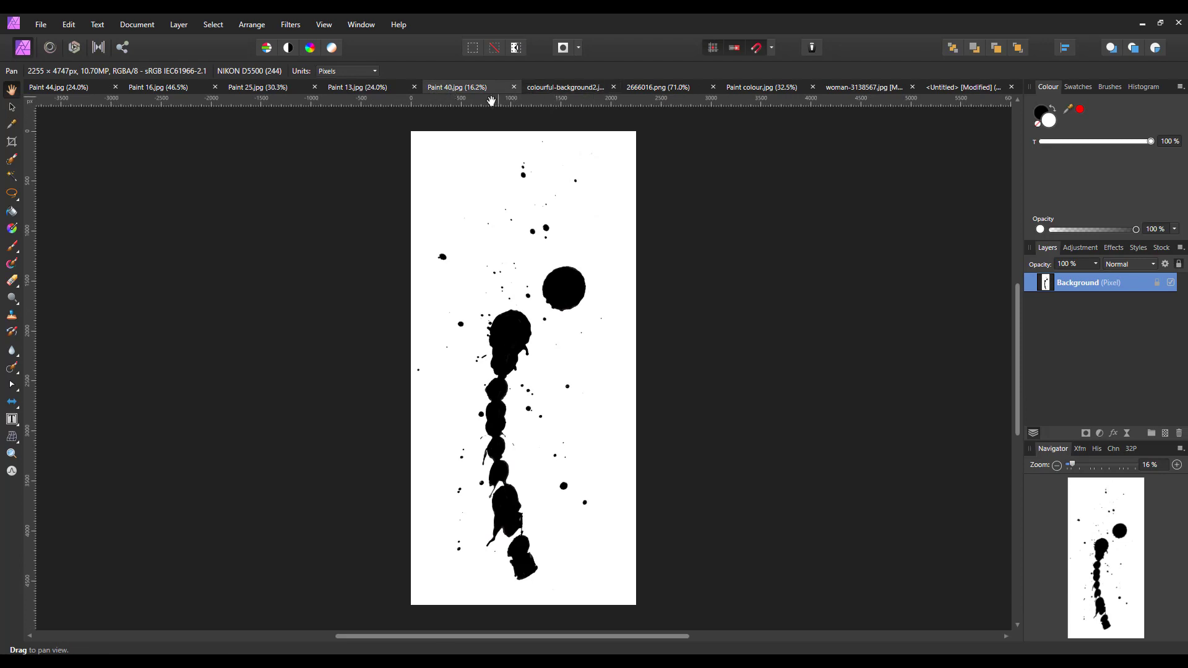
pyautogui.rightClick(1133, 285)
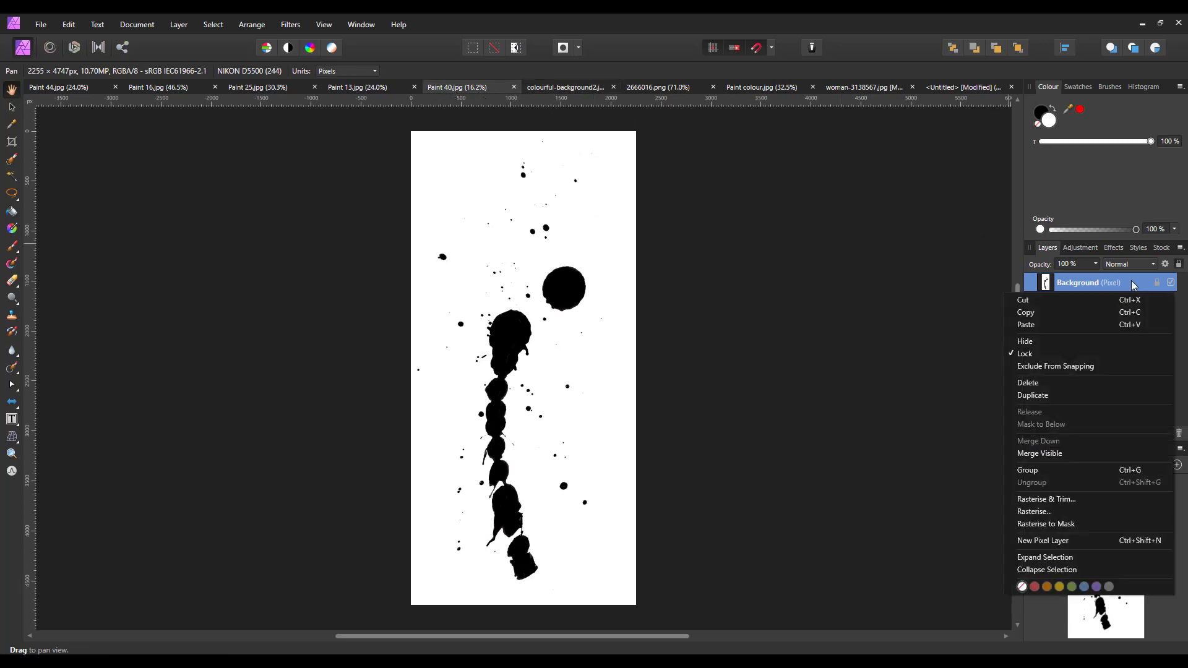
pyautogui.click(1027, 319)
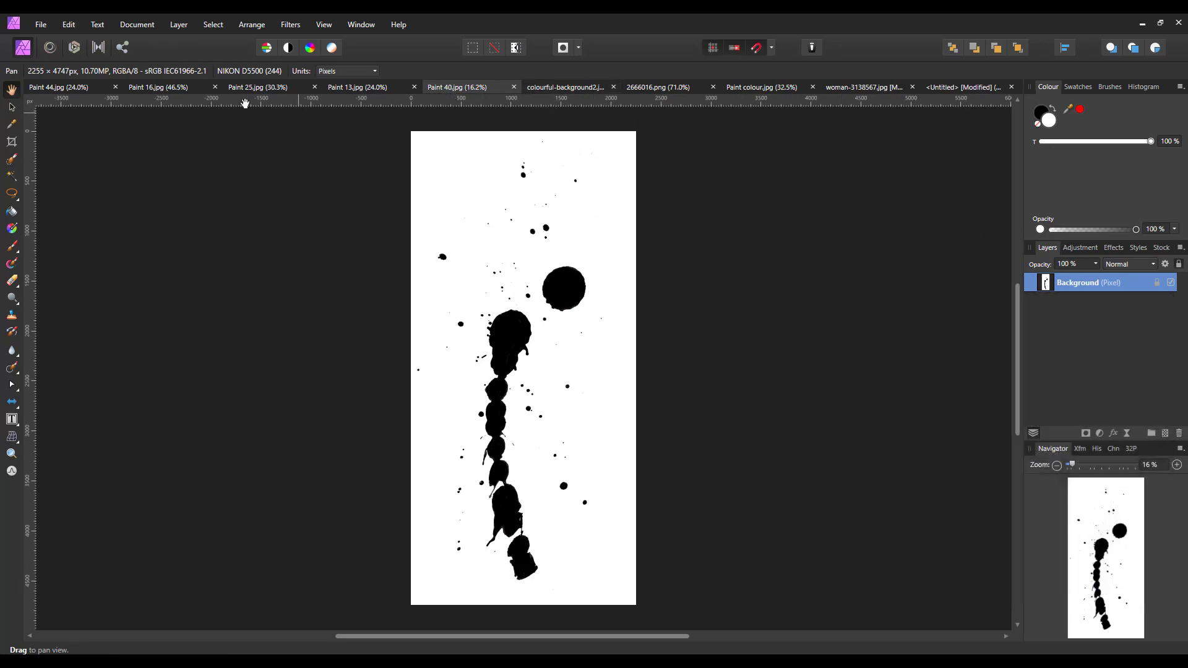
pyautogui.click(930, 89)
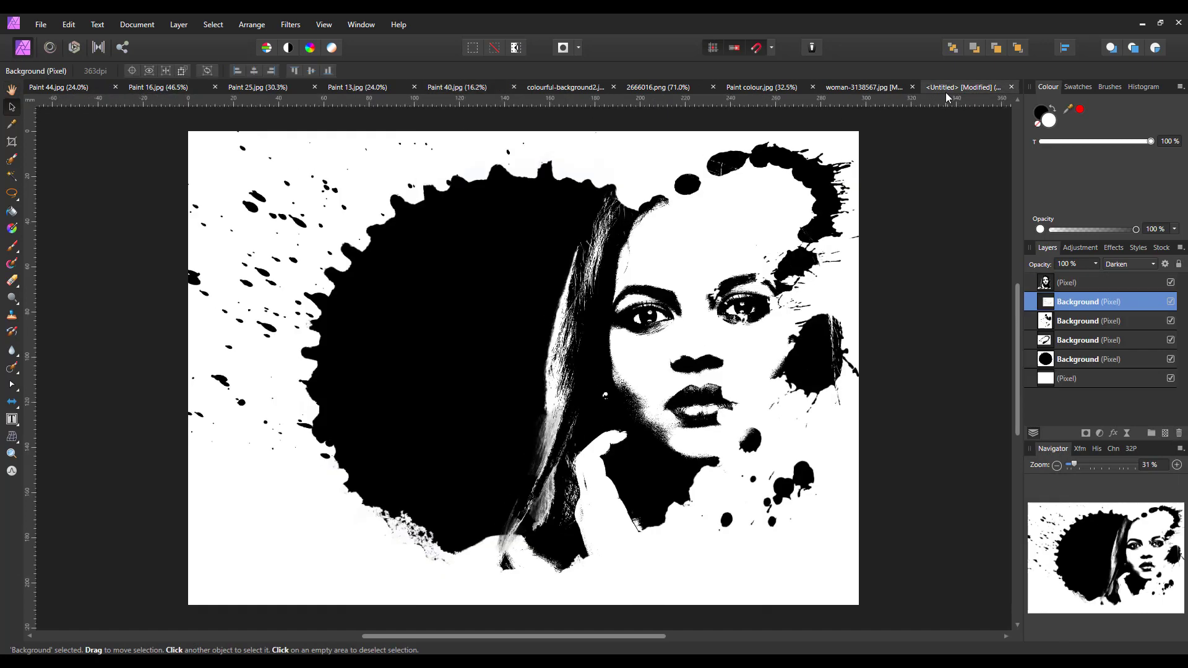
pyautogui.hotkey('ctrl', 'v')
pyautogui.click(68, 25)
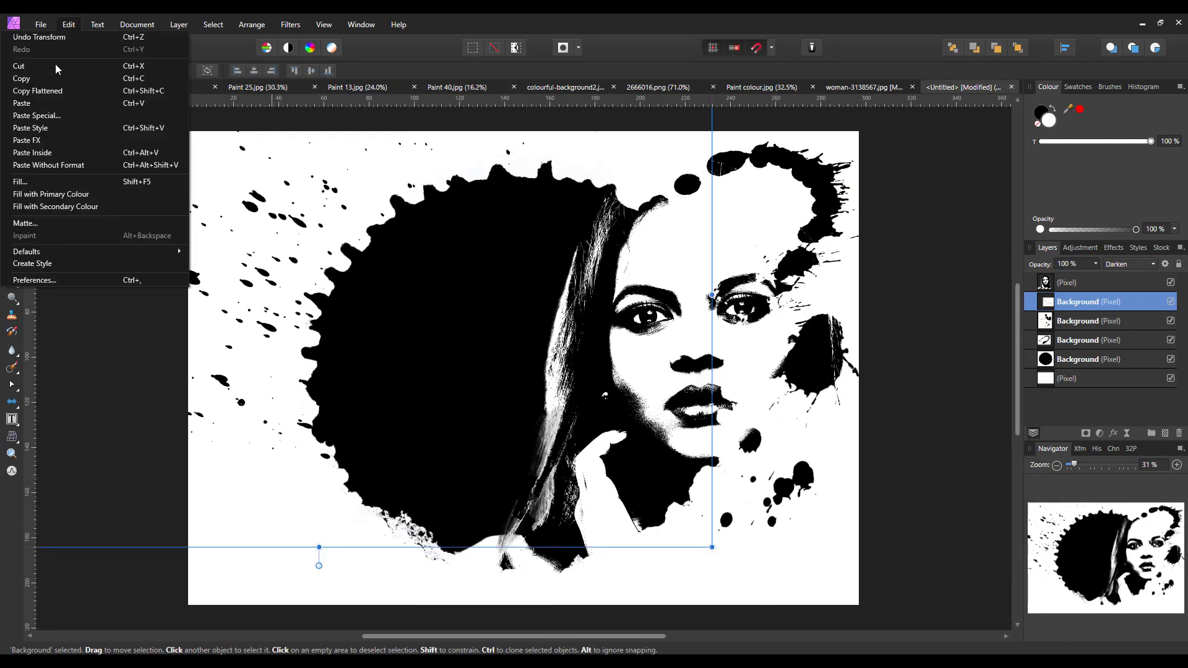
pyautogui.click(33, 104)
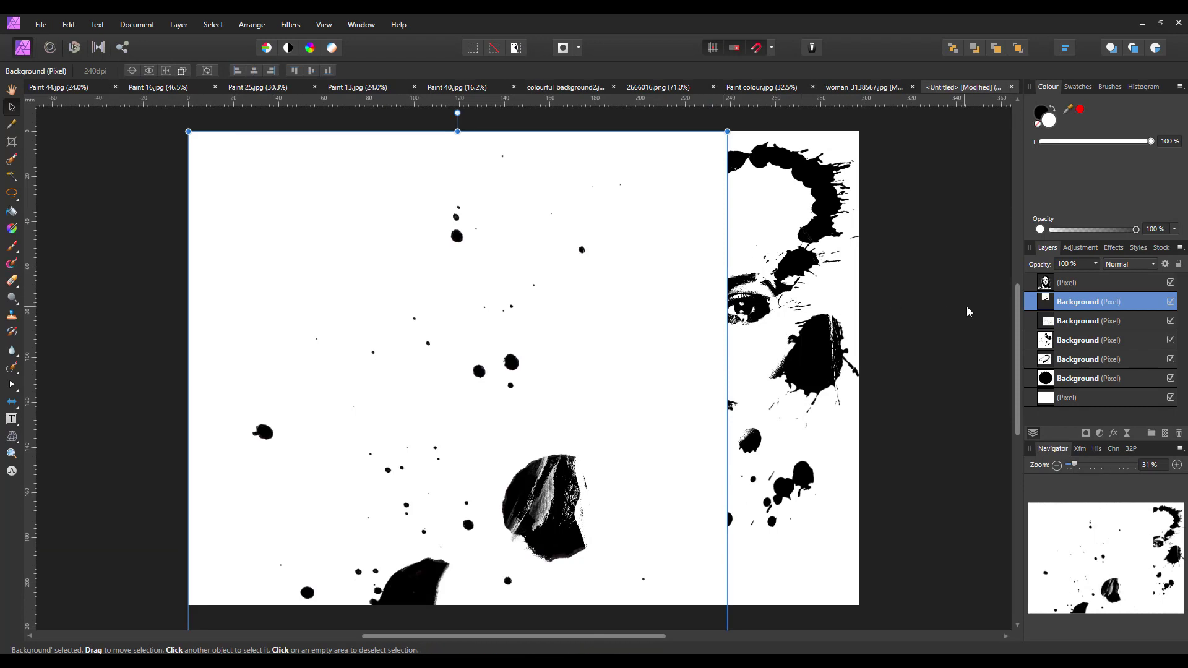
# - Scale the pasted splat down to 495 dpi and place it right of the woman's chin in Darken blend mode
pyautogui.moveTo(727, 131); pyautogui.dragTo(588, 411)
pyautogui.moveTo(548, 516); pyautogui.dragTo(595, 234)
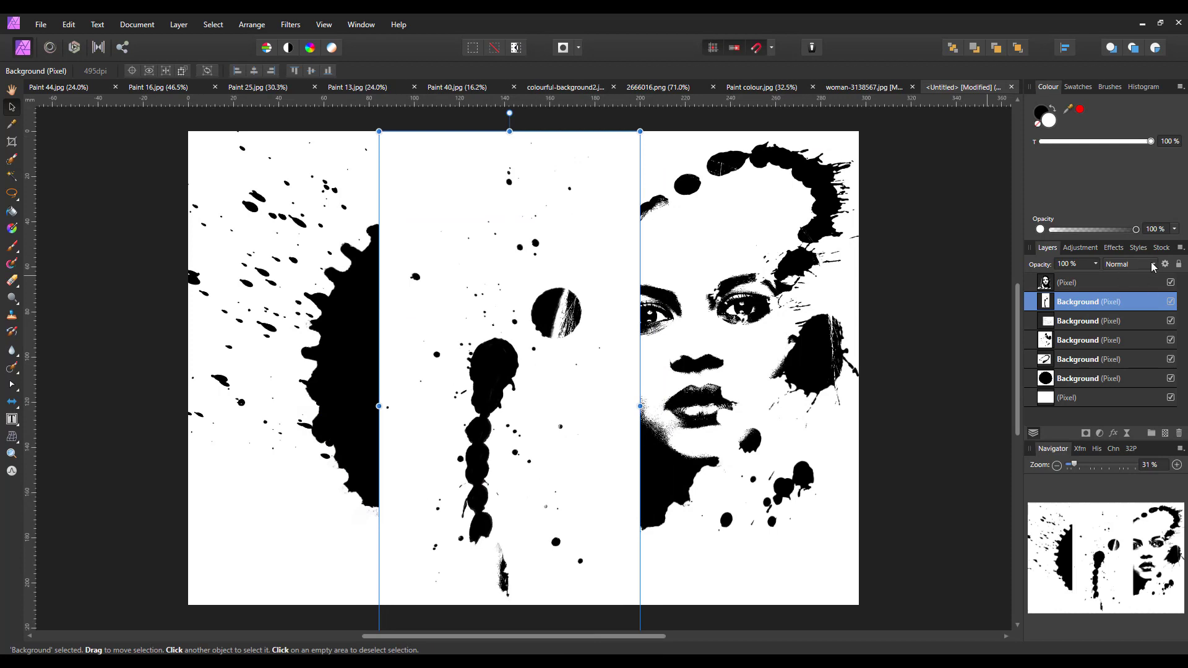
pyautogui.click(1153, 266)
pyautogui.click(1133, 295)
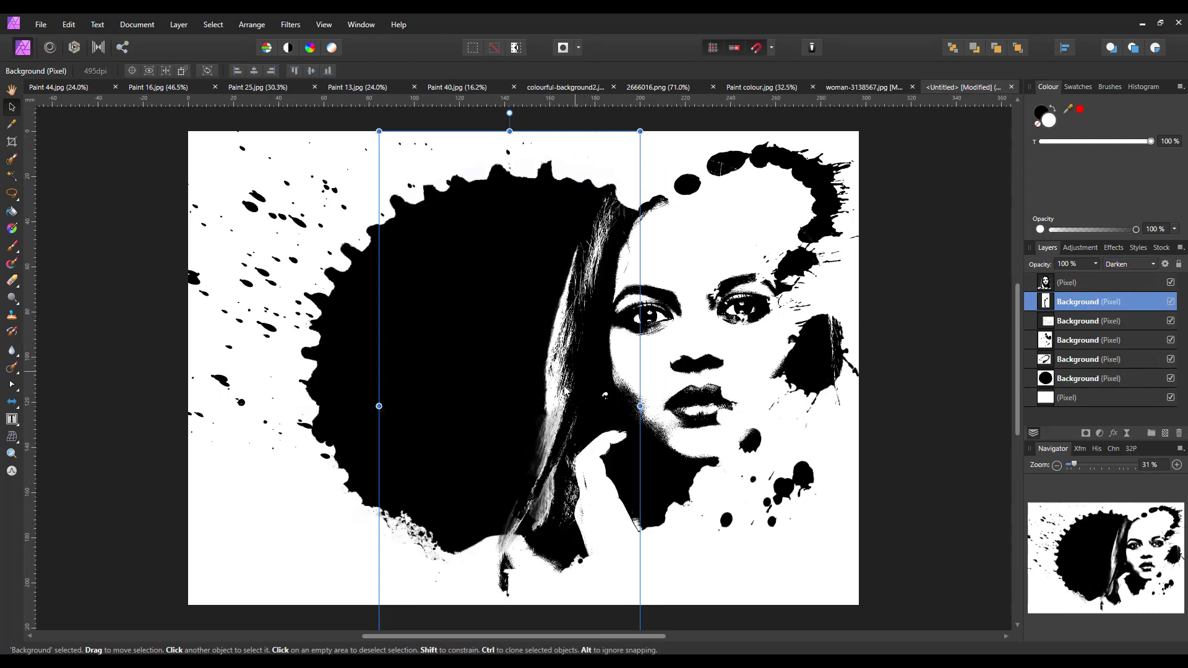
pyautogui.moveTo(565, 391); pyautogui.dragTo(834, 485)
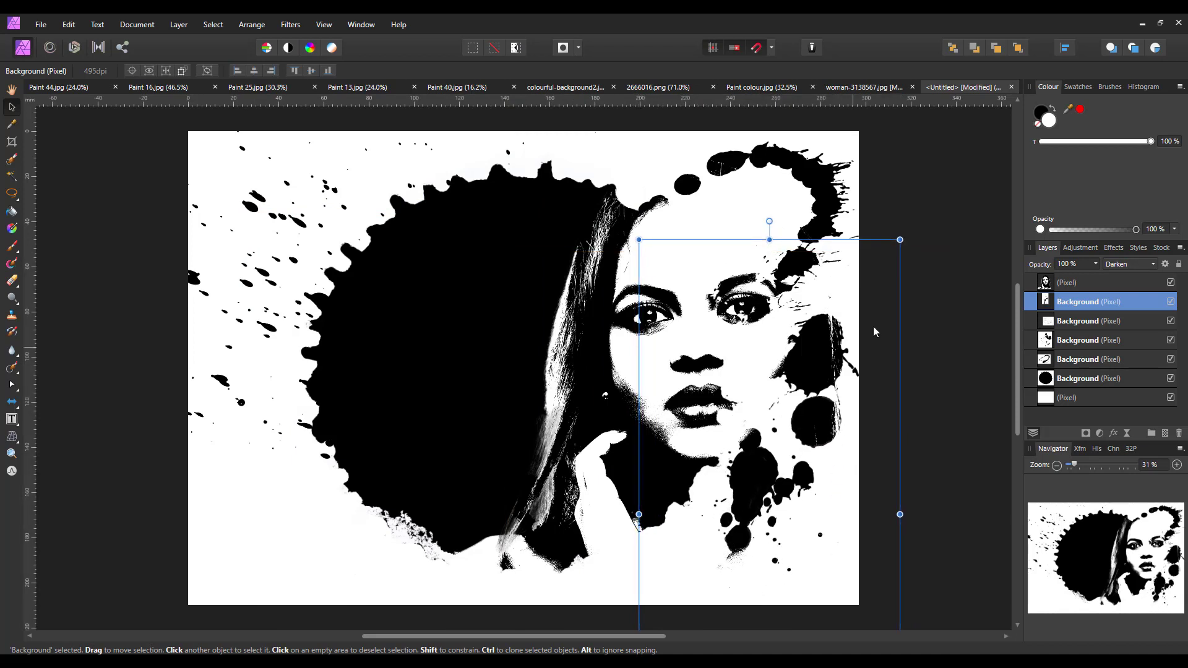
# - Scale the splat layer beside the woman's chin down to 934 dpi, shift it slightly up and left, and deselect it
pyautogui.moveTo(900, 239); pyautogui.dragTo(836, 375)
pyautogui.moveTo(755, 560); pyautogui.dragTo(749, 495)
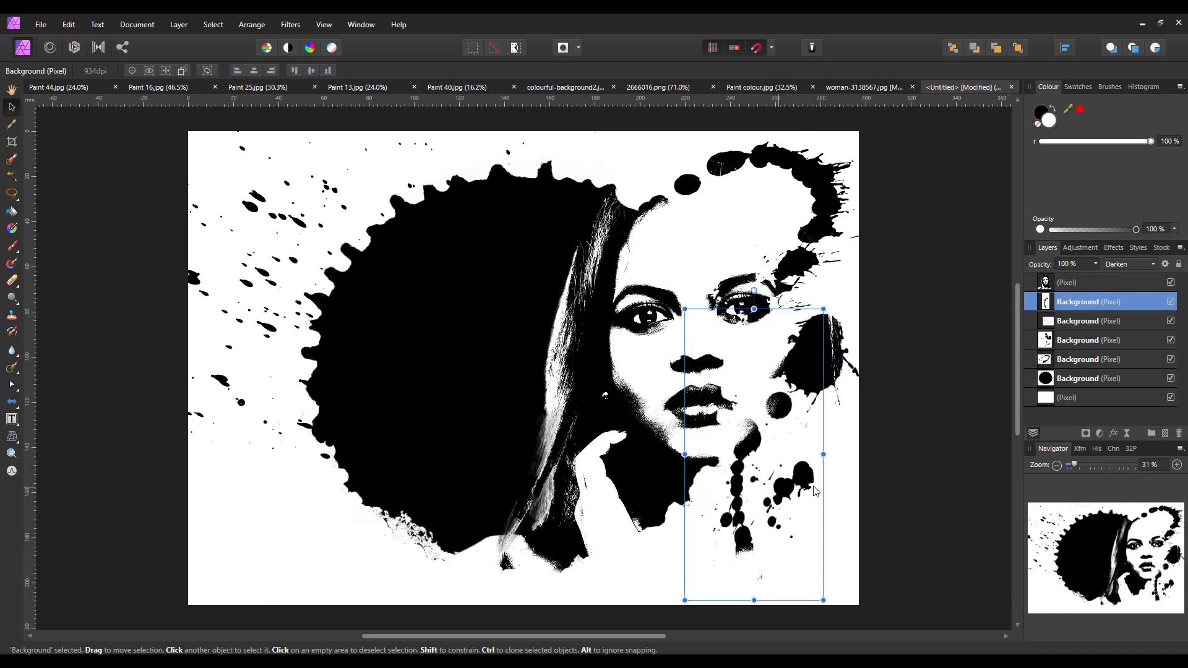
pyautogui.click(885, 461)
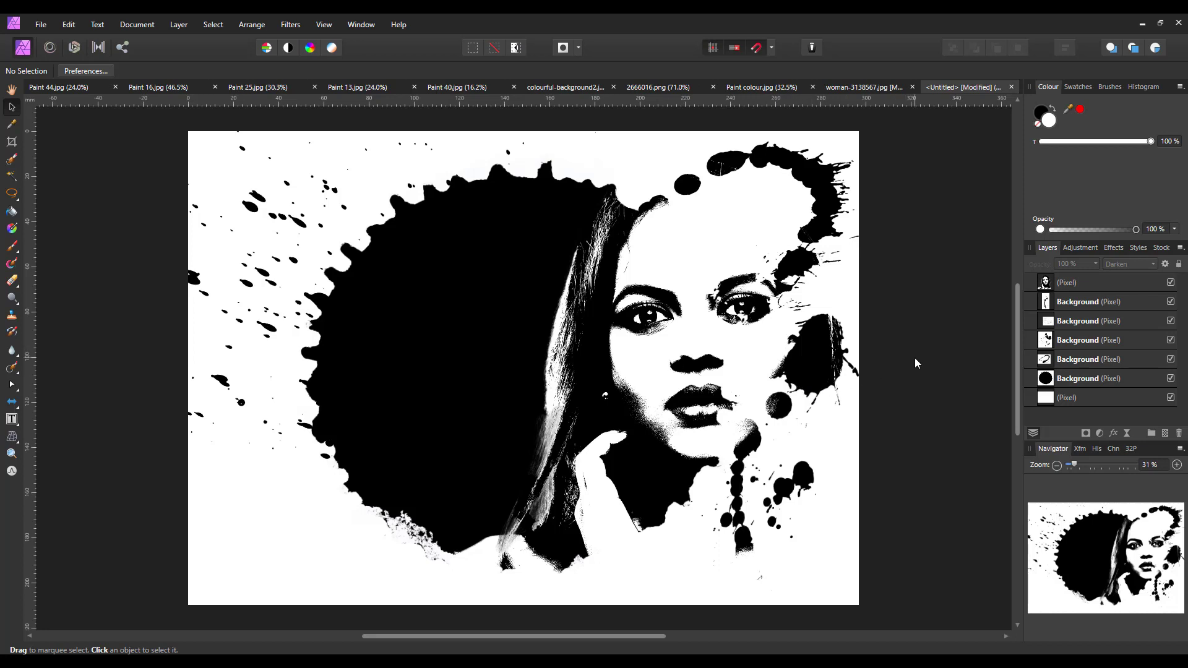
# - Copy the pastel gradient layer from 2666016.png and paste it above the woman layer in the untitled document
pyautogui.click(1089, 283)
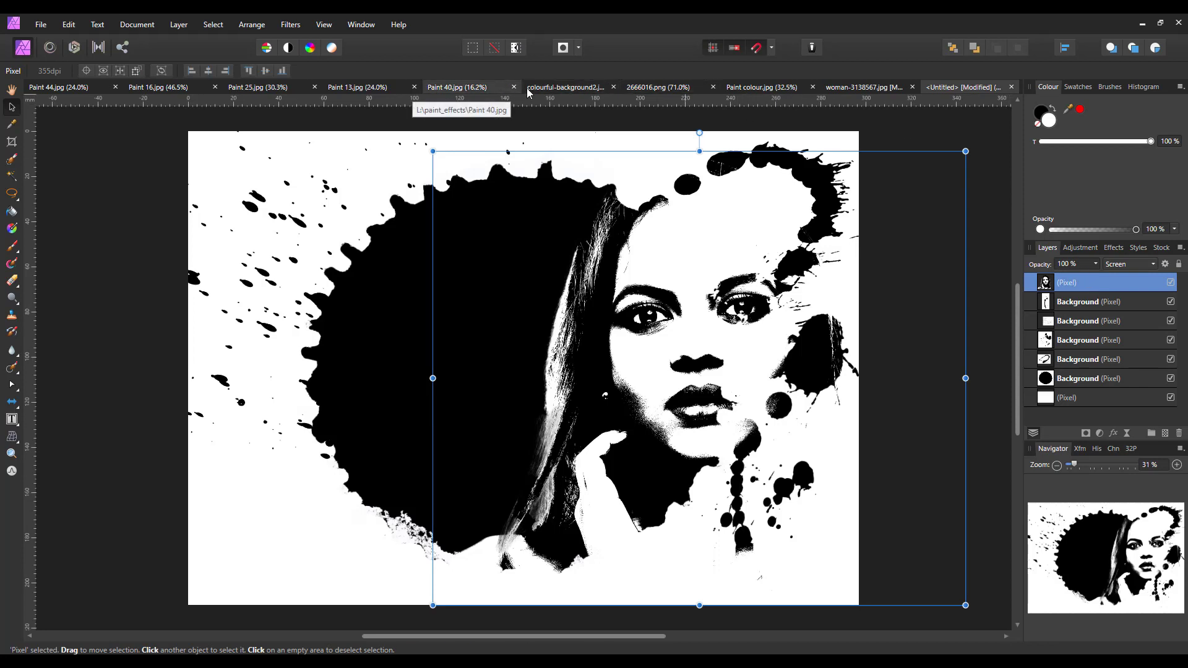
pyautogui.click(562, 87)
pyautogui.click(644, 87)
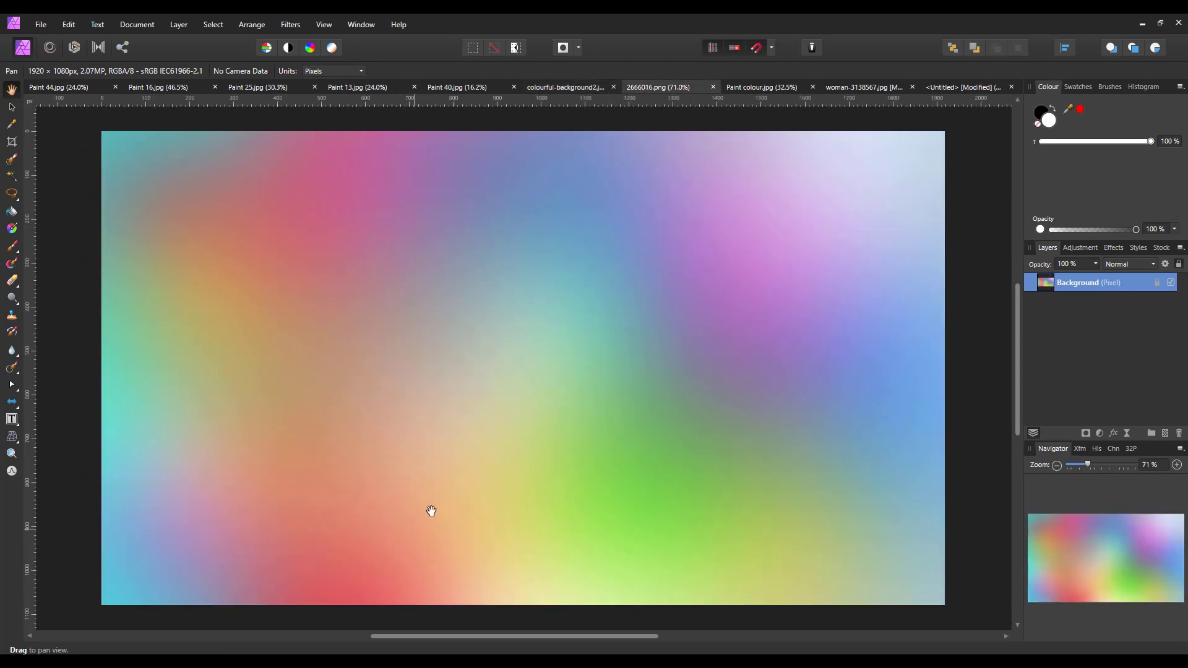
pyautogui.rightClick(1073, 285)
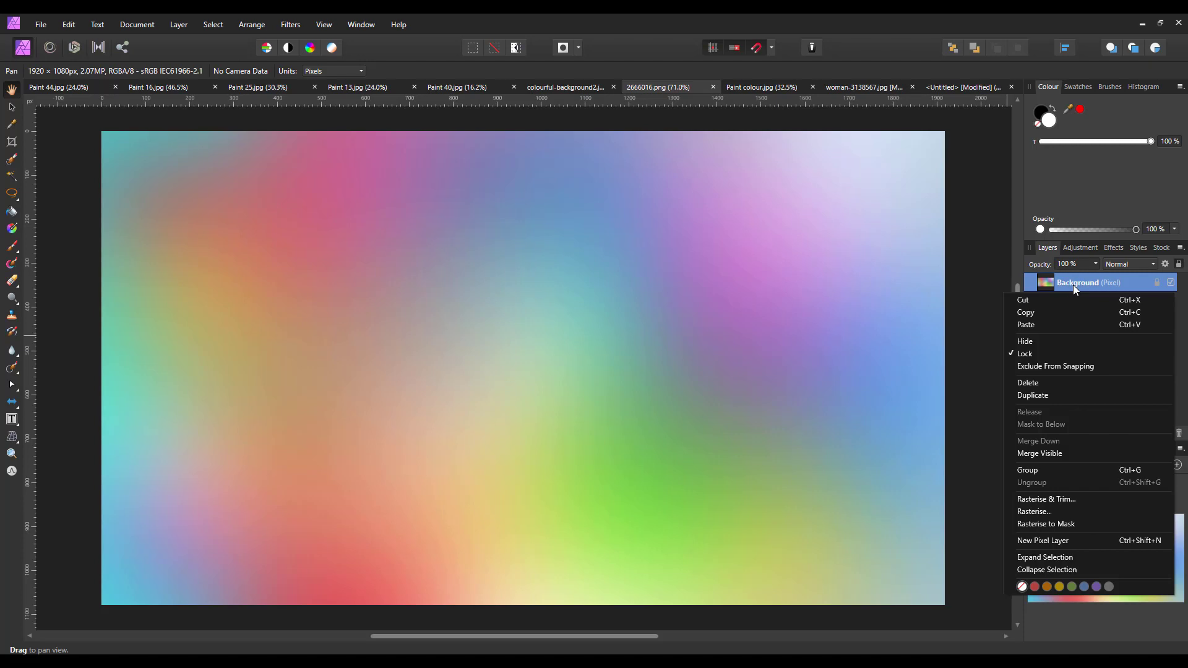
pyautogui.click(1028, 313)
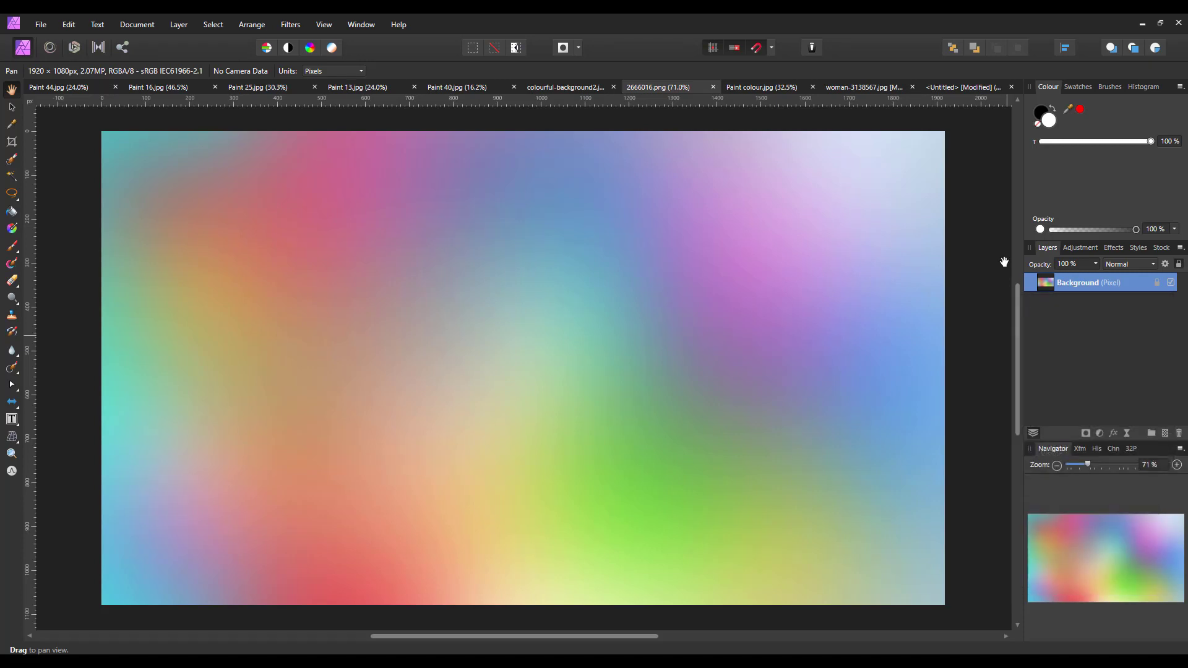
pyautogui.click(935, 87)
pyautogui.press('v')
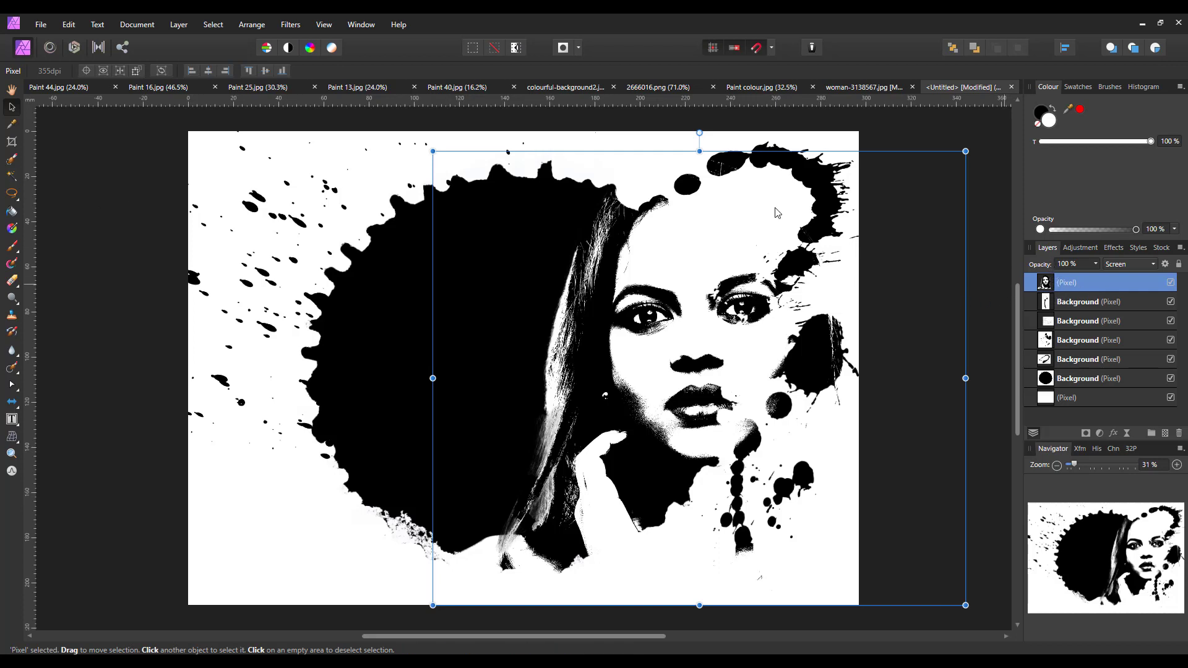
pyautogui.click(69, 25)
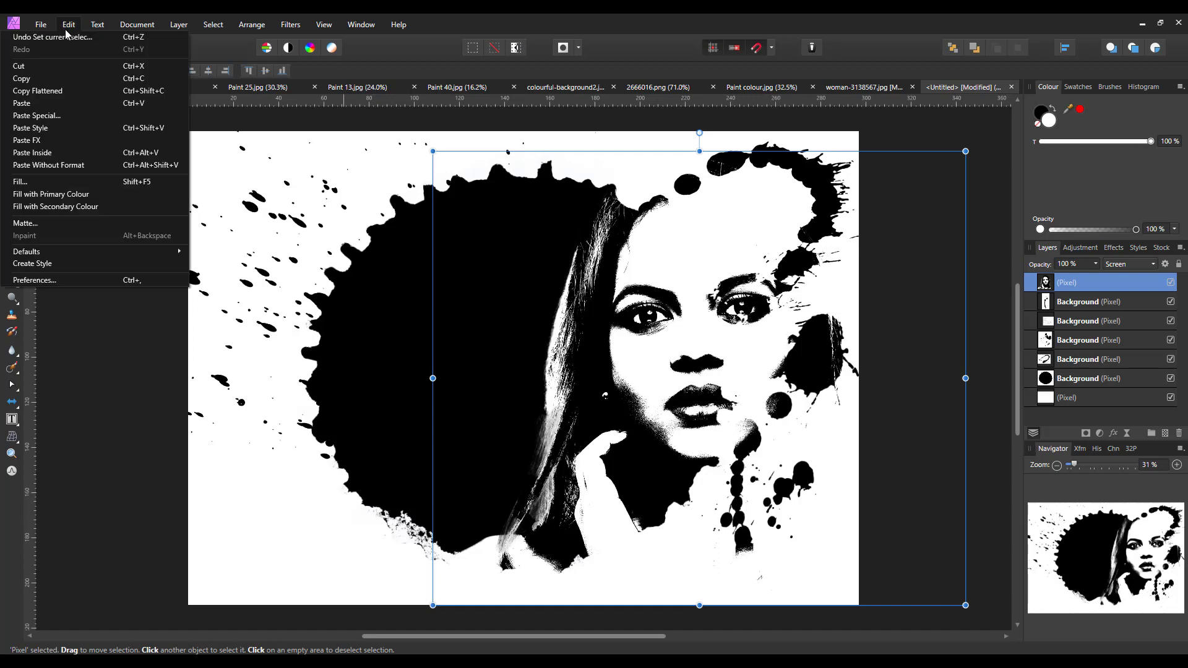
pyautogui.click(23, 105)
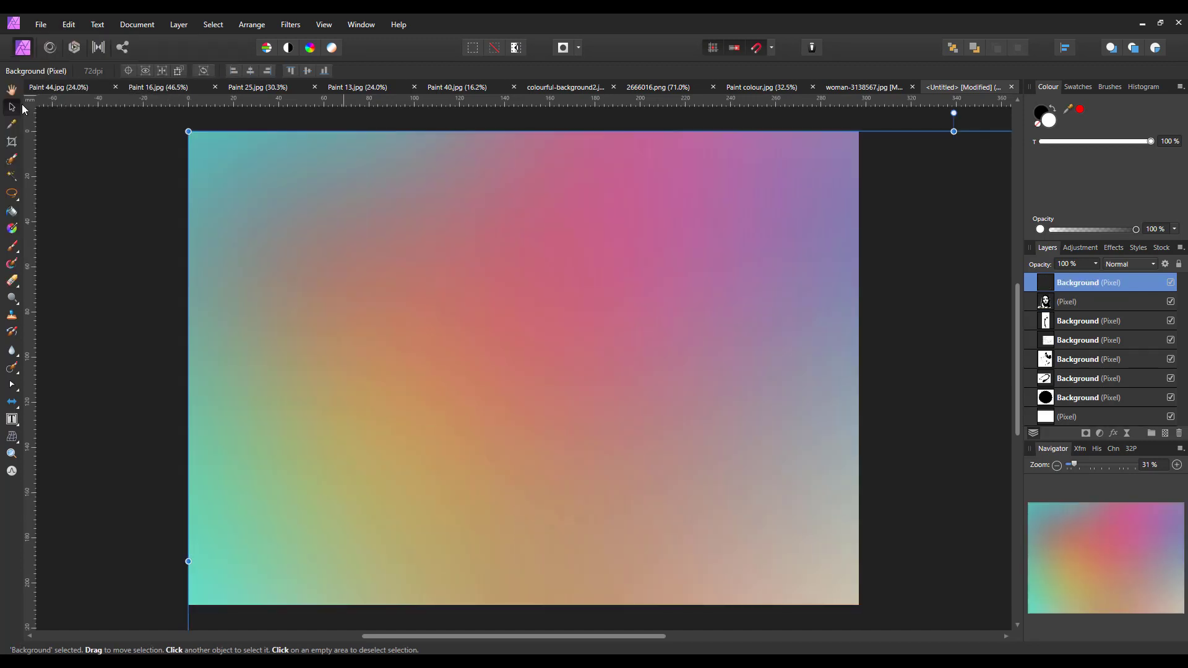
# - Scale the pasted pastel gradient down to 167 dpi and centre it over the page
pyautogui.scroll(-5, 823, 529)
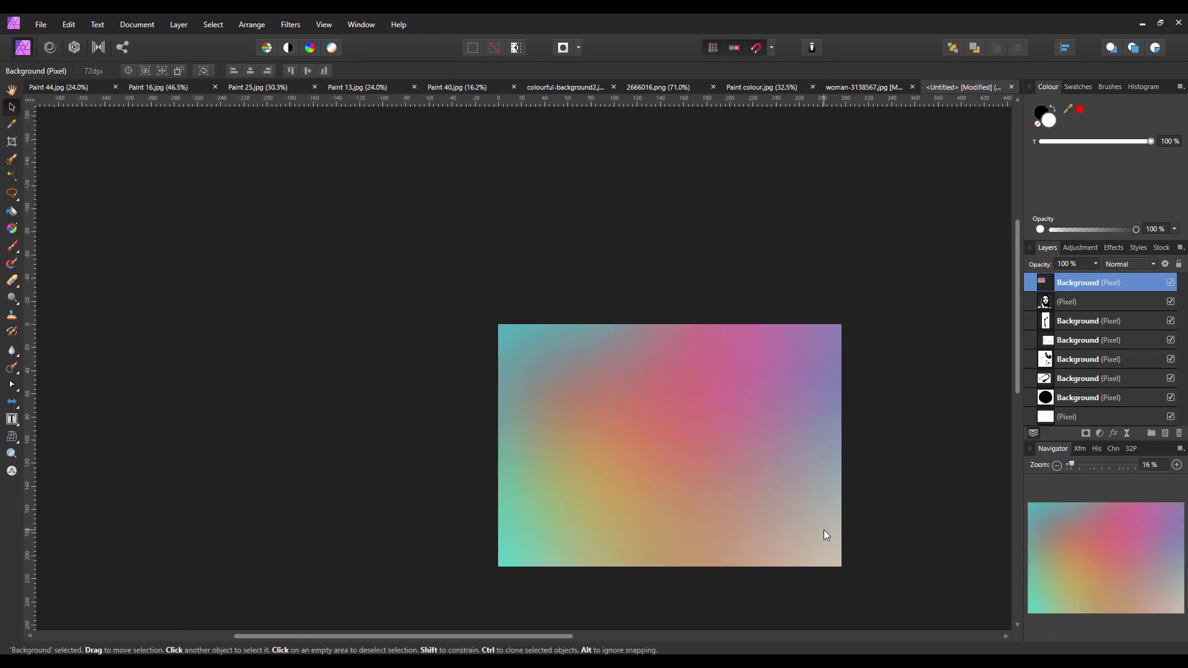
pyautogui.moveTo(449, 637); pyautogui.dragTo(625, 638)
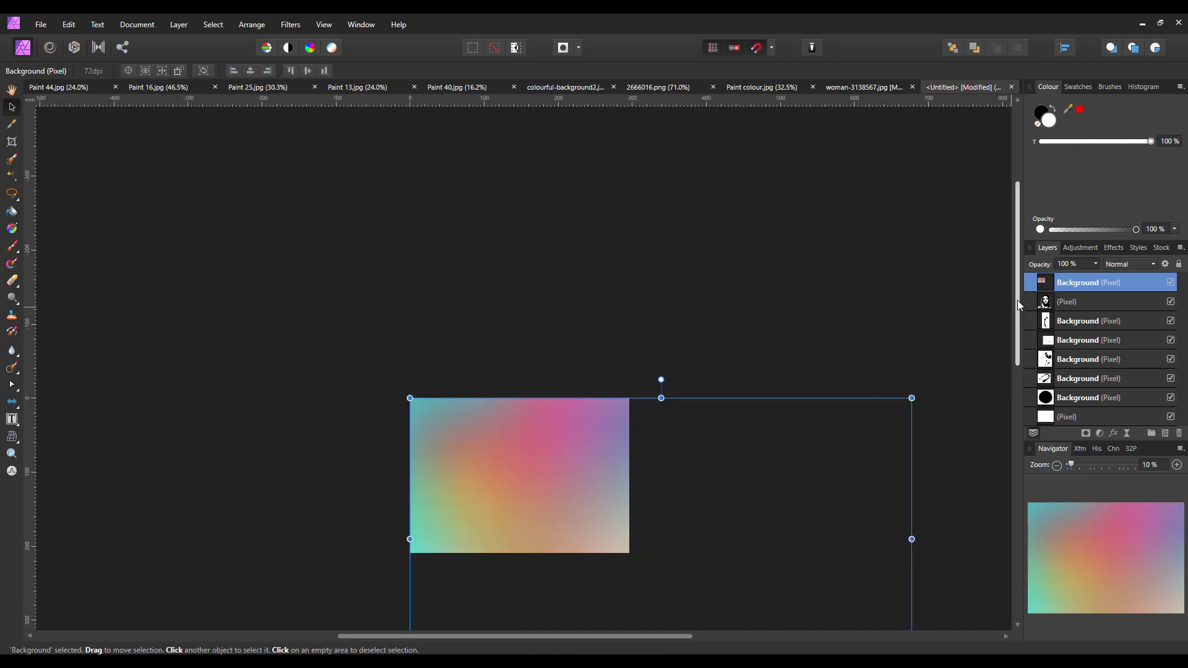
pyautogui.moveTo(1017, 299); pyautogui.dragTo(1020, 395)
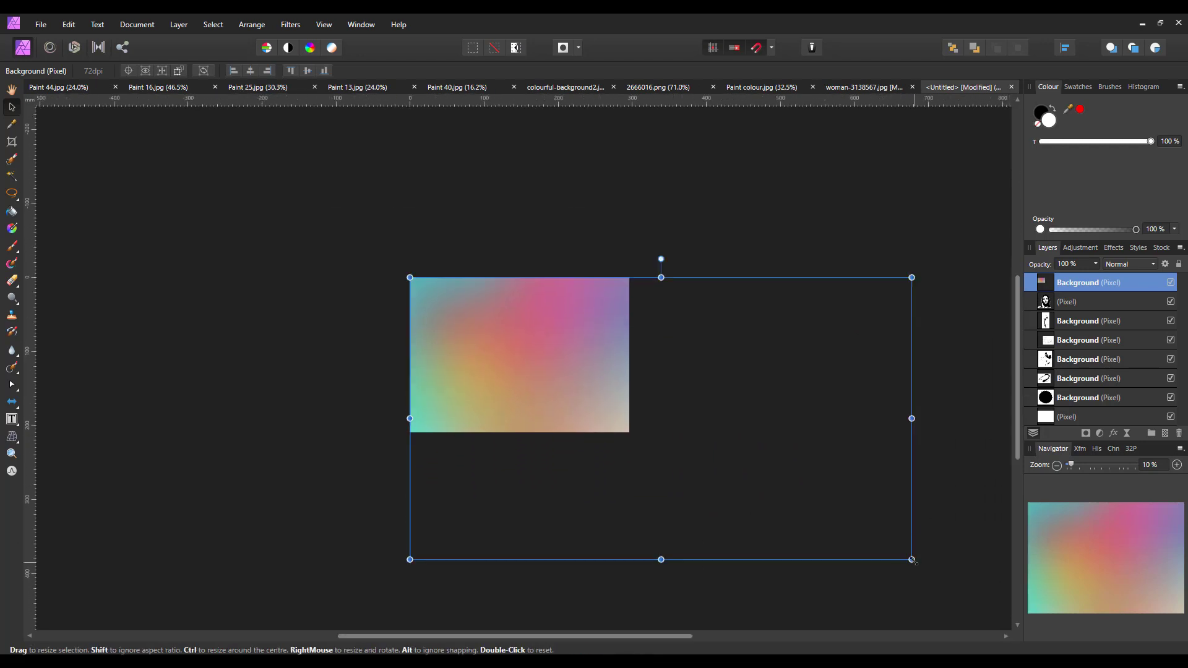
pyautogui.moveTo(887, 552); pyautogui.dragTo(749, 510)
pyautogui.moveTo(695, 469); pyautogui.dragTo(567, 384)
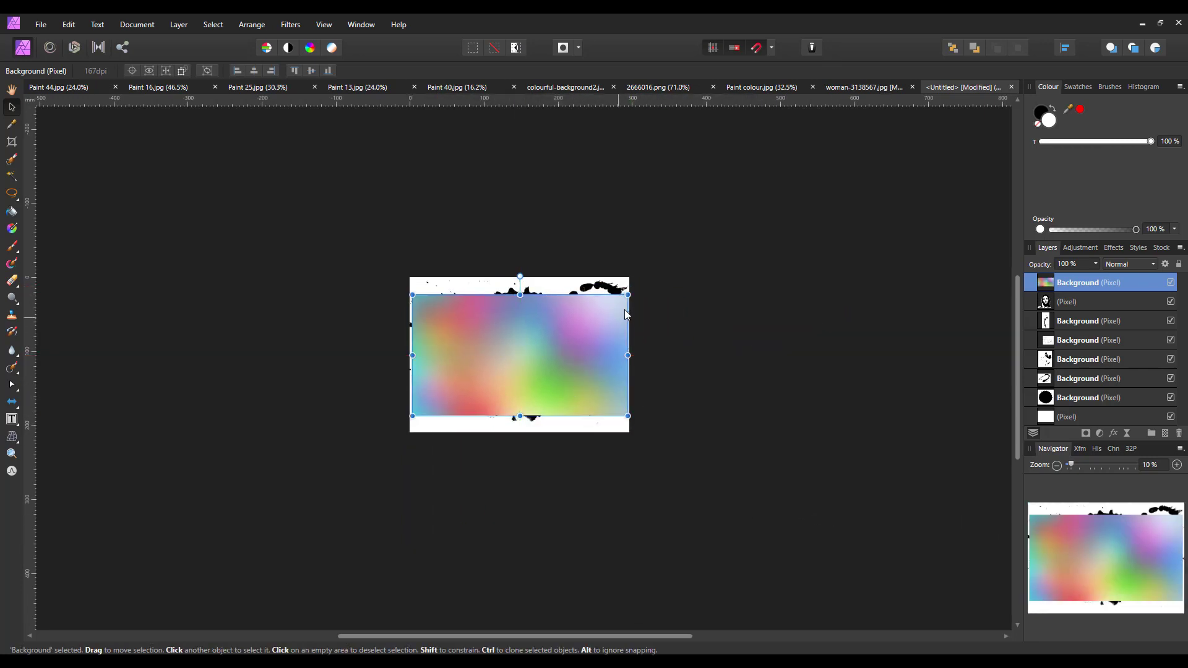
# - Enlarge the pastel gradient around its centre to 148 dpi and stretch it vertically to the page's upper and lower edges
pyautogui.moveTo(628, 294); pyautogui.dragTo(641, 277)
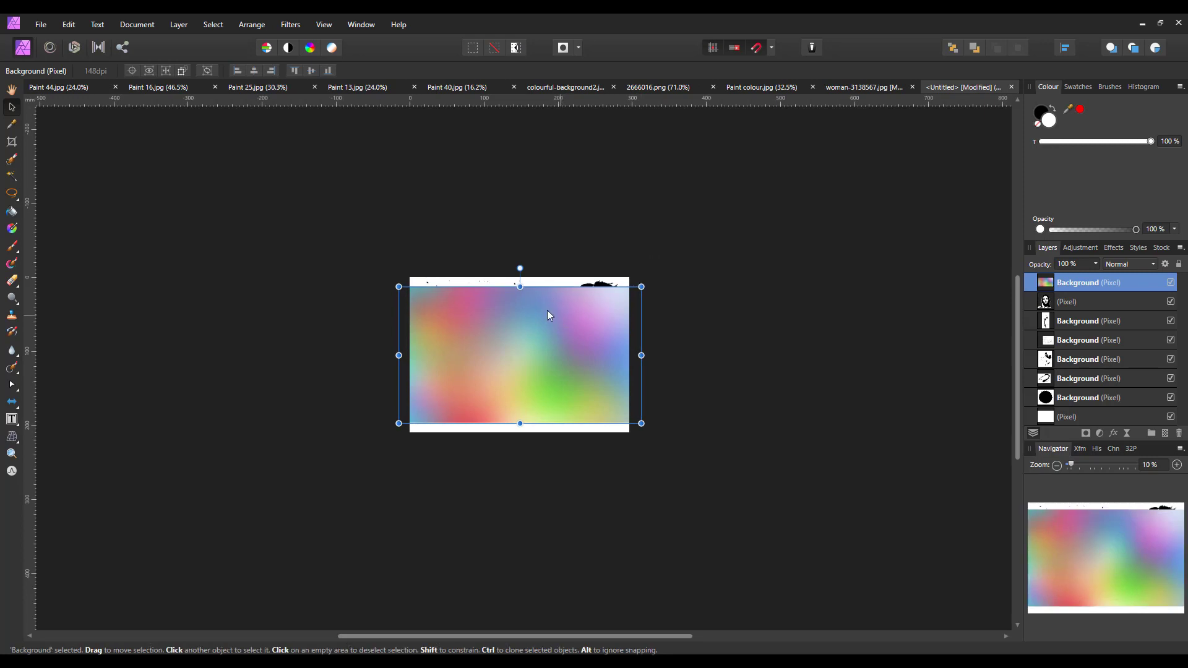
pyautogui.moveTo(520, 277); pyautogui.dragTo(520, 277)
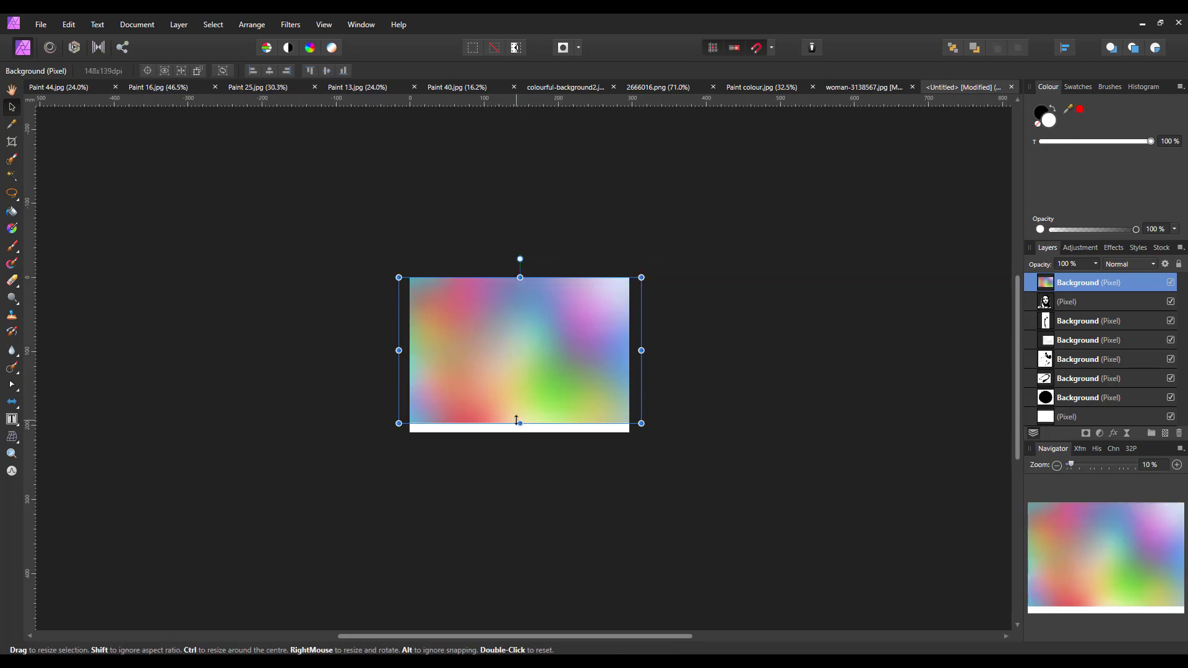
pyautogui.moveTo(519, 423); pyautogui.dragTo(521, 433)
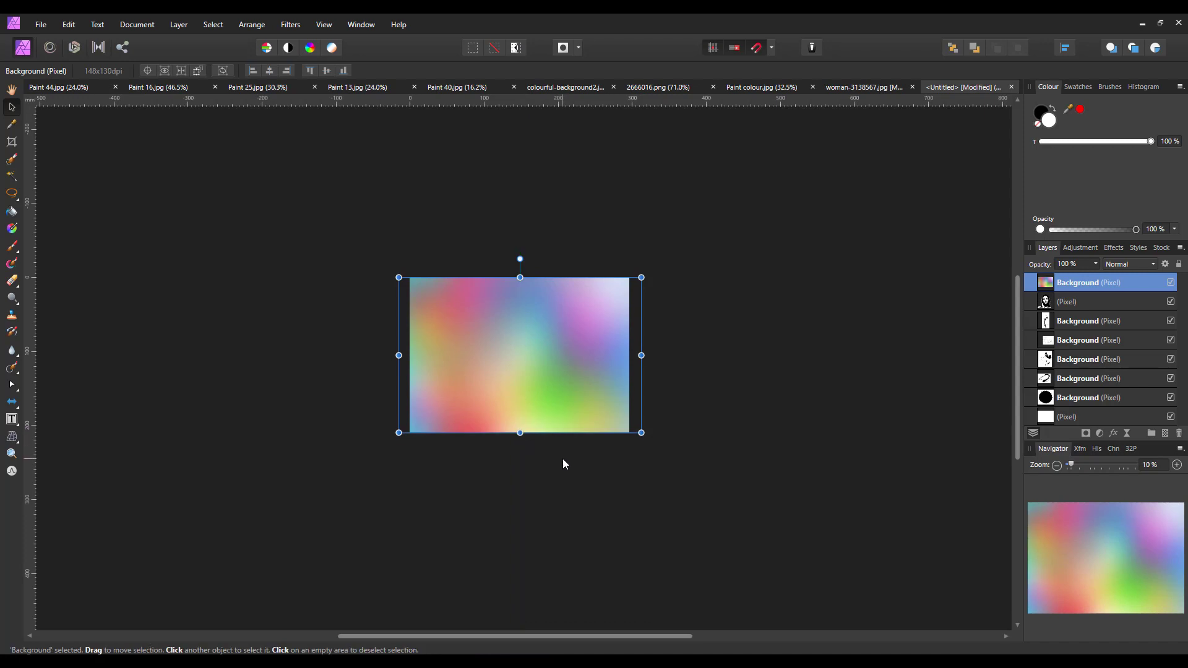
# - Set the pastel gradient layer's blend mode to Screen, then hide that layer
pyautogui.hotkey('ctrl', '0')
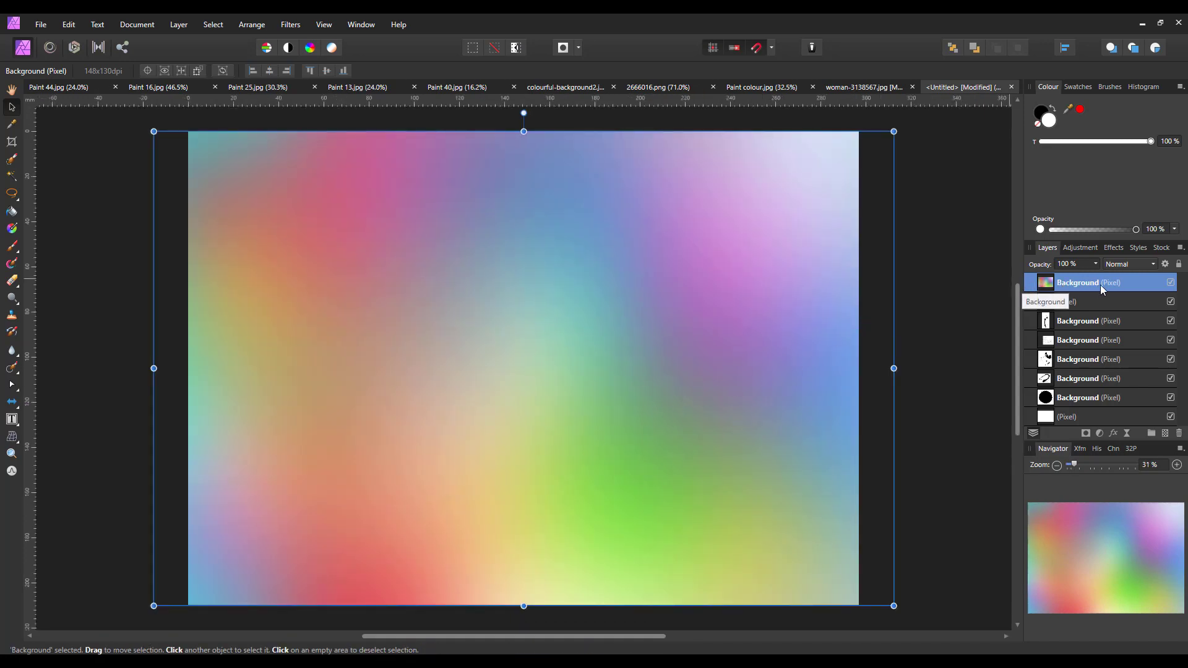
pyautogui.click(1155, 265)
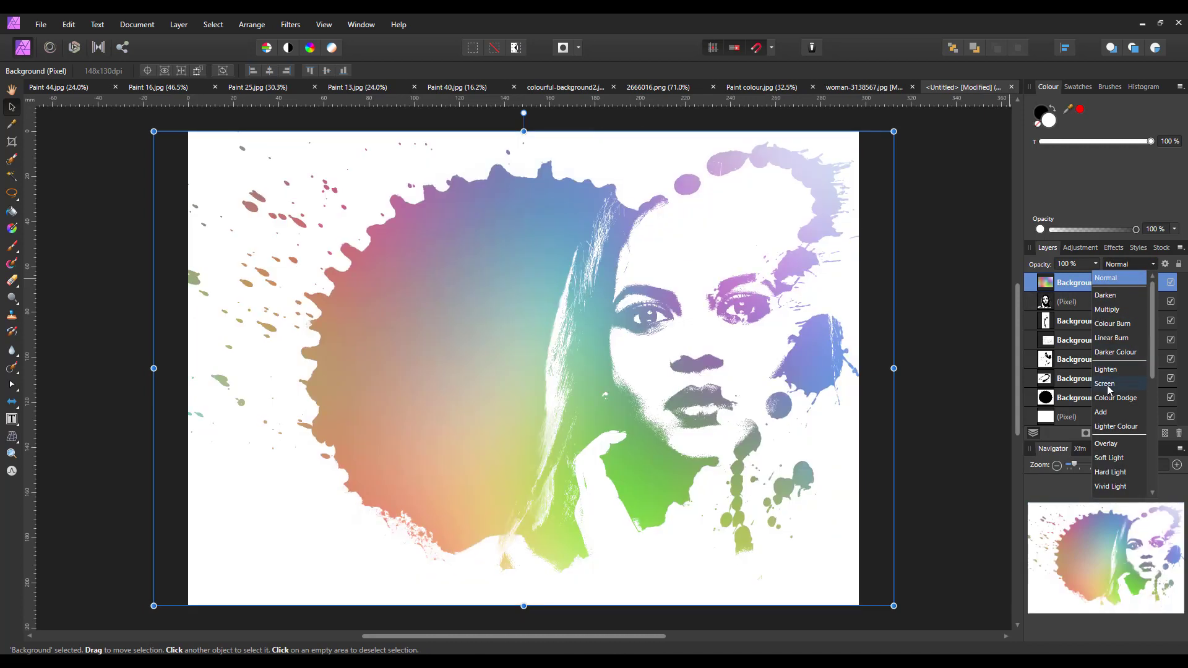
pyautogui.click(1107, 384)
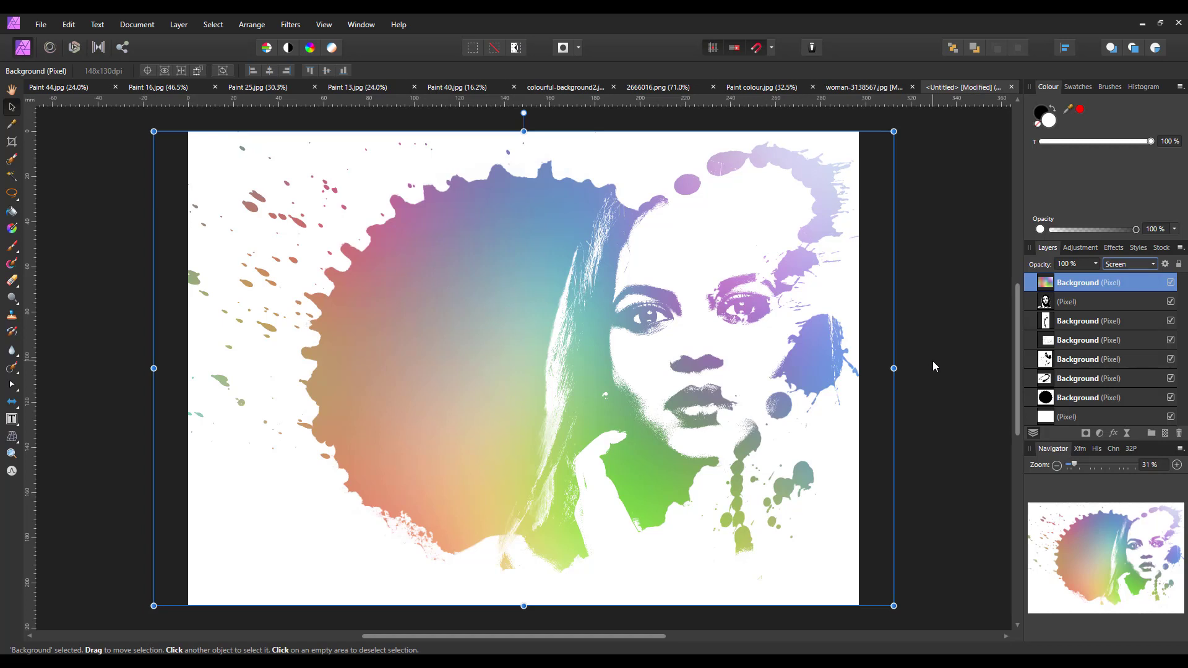
pyautogui.click(1171, 283)
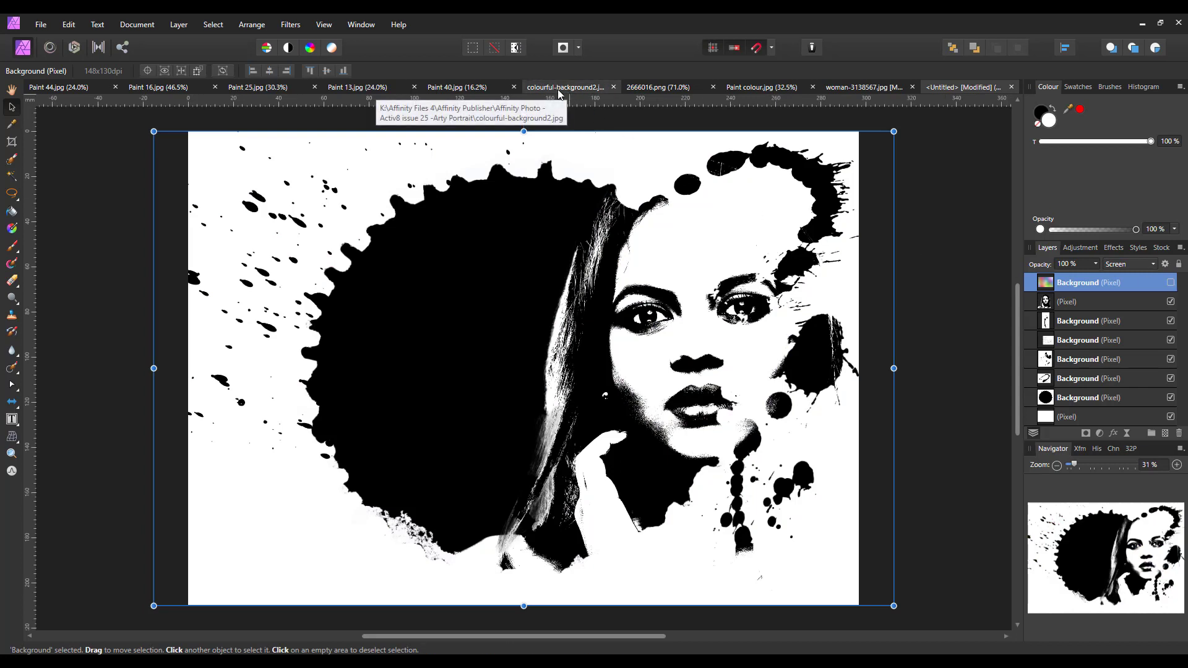
# - Copy the bright rainbow layer from Paint colour.jpg and paste it above the hidden pastel gradient in the untitled document
pyautogui.click(648, 89)
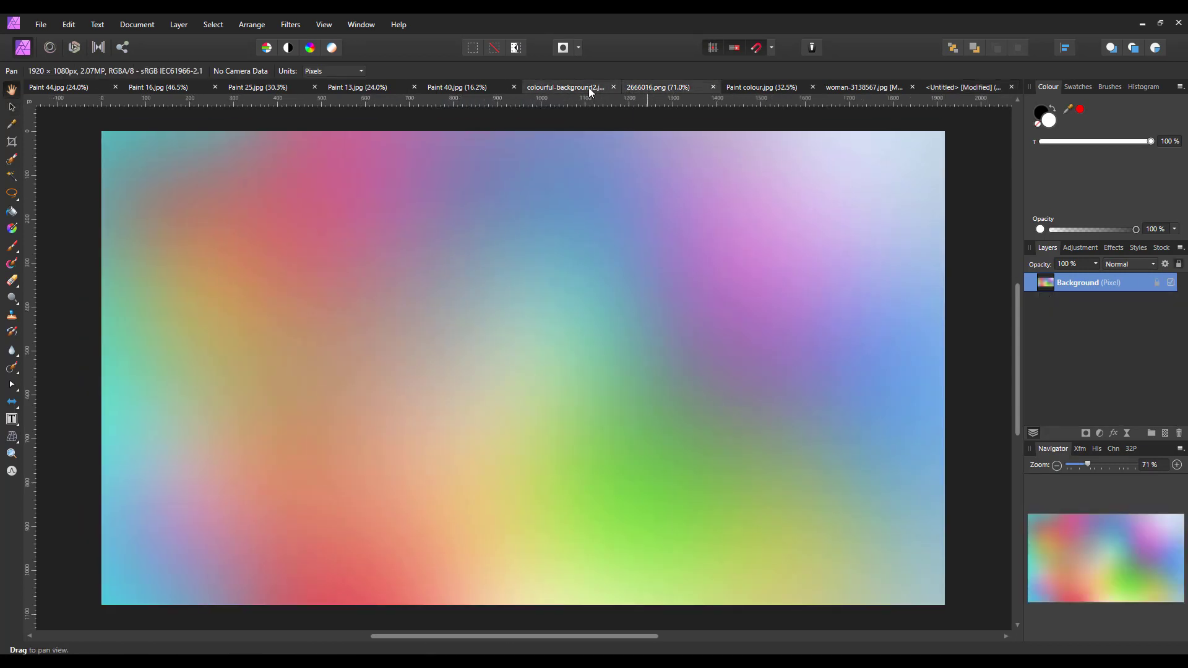
pyautogui.hotkey('ctrl', 'Tab')
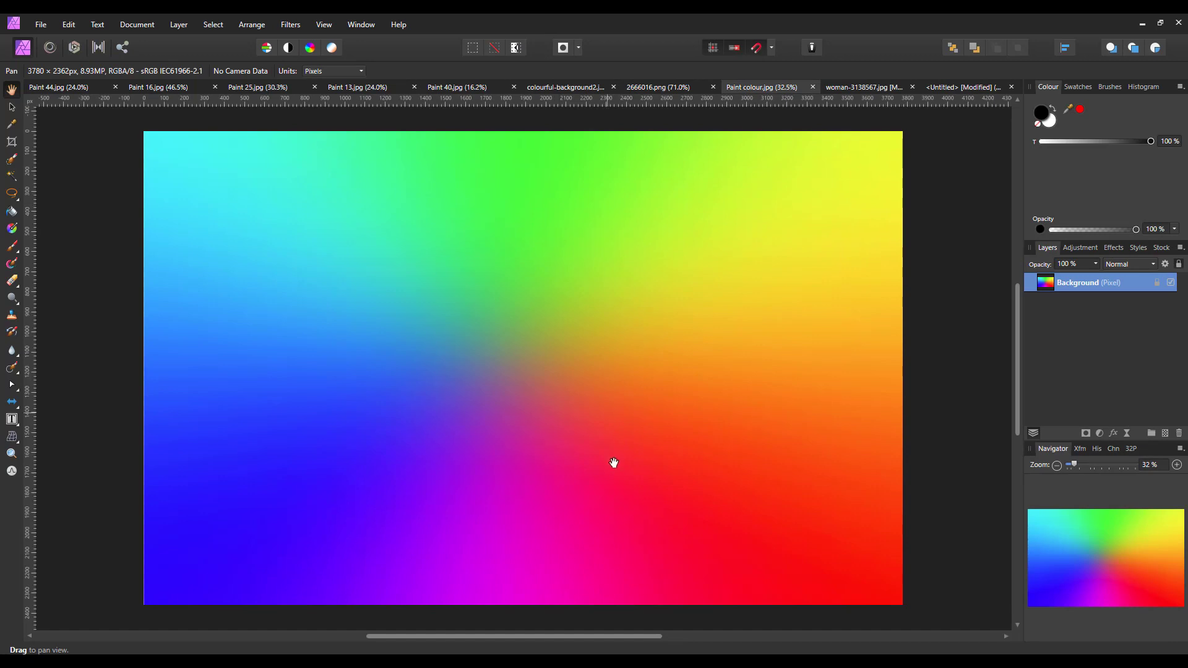
pyautogui.rightClick(1083, 283)
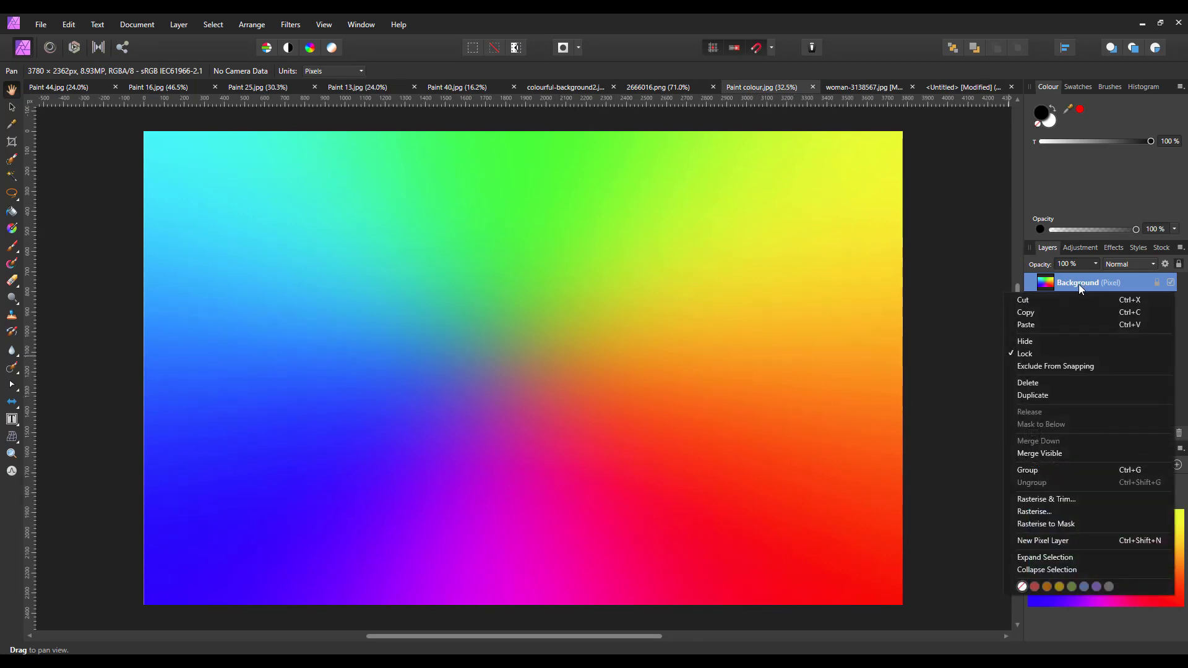
pyautogui.click(1037, 312)
pyautogui.click(967, 91)
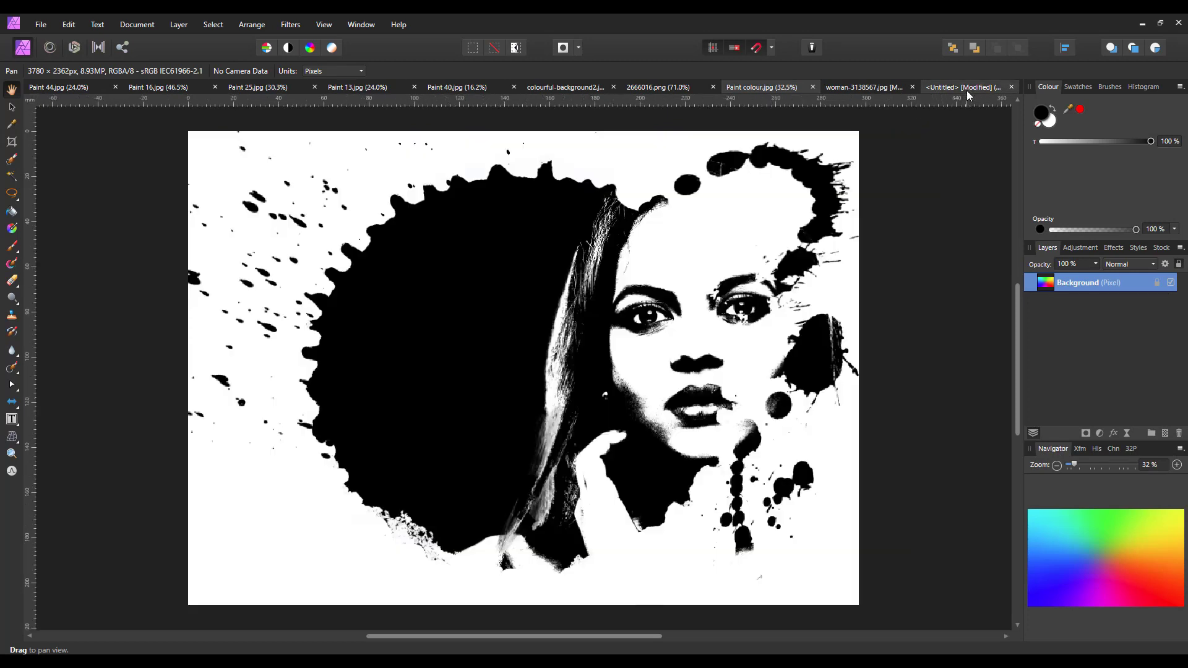
pyautogui.click(71, 26)
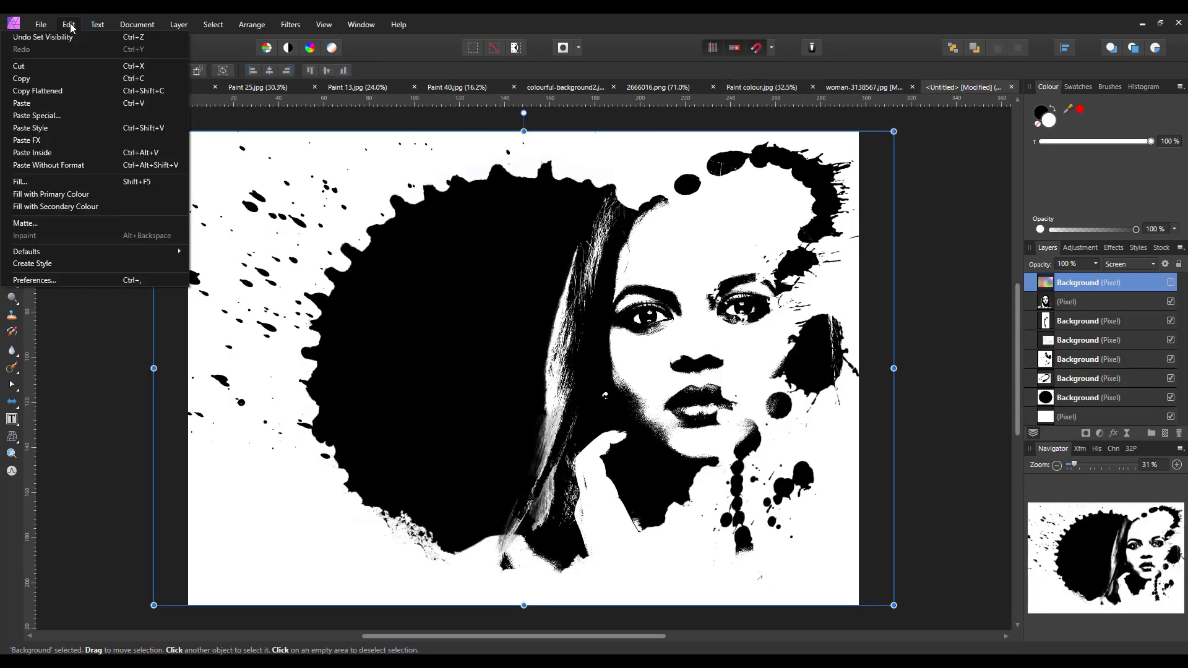
pyautogui.click(23, 103)
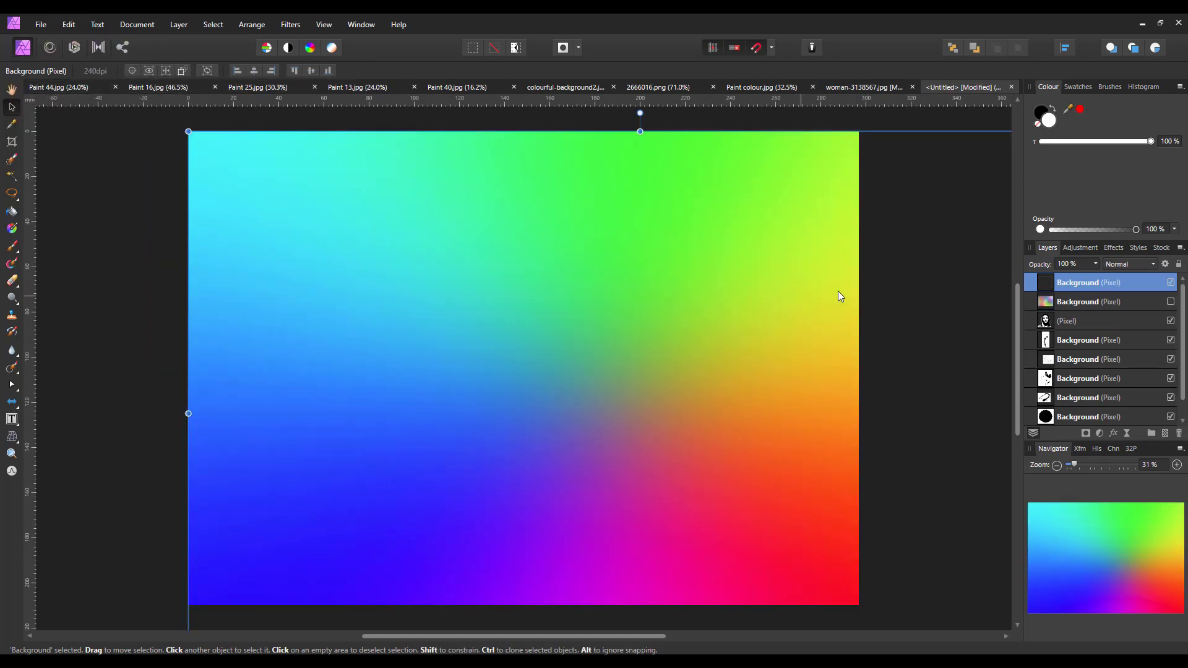
# - Scale the pasted rainbow layer down to 298 dpi and centre it over the page
pyautogui.scroll(-3, 344, 363)
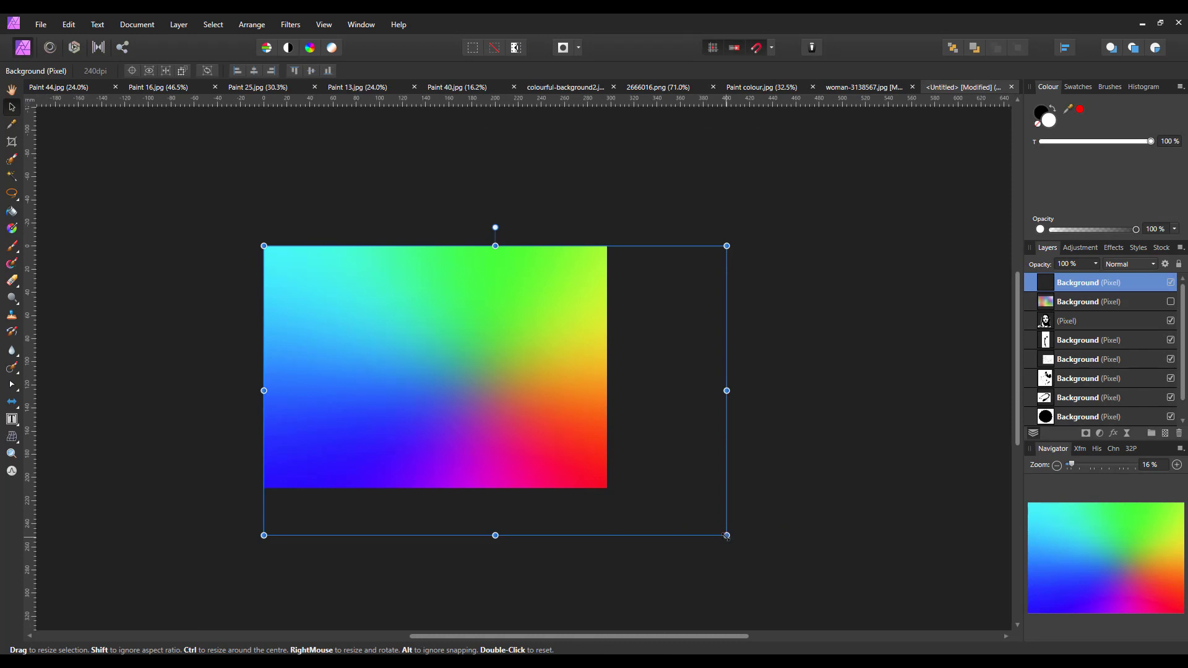
pyautogui.moveTo(725, 537); pyautogui.dragTo(674, 514)
pyautogui.moveTo(620, 442); pyautogui.dragTo(551, 416)
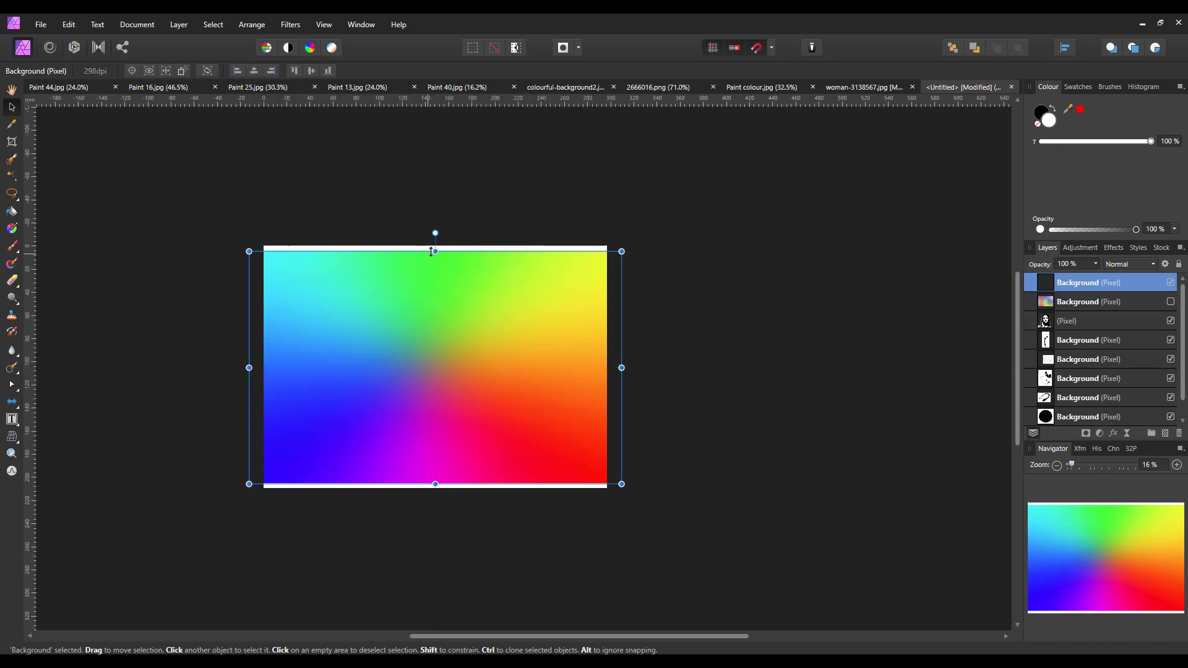
# - Stretch the rainbow layer vertically to 298x279 dpi so it covers the whole page, and set its blend mode to Screen
pyautogui.moveTo(435, 251); pyautogui.dragTo(435, 241)
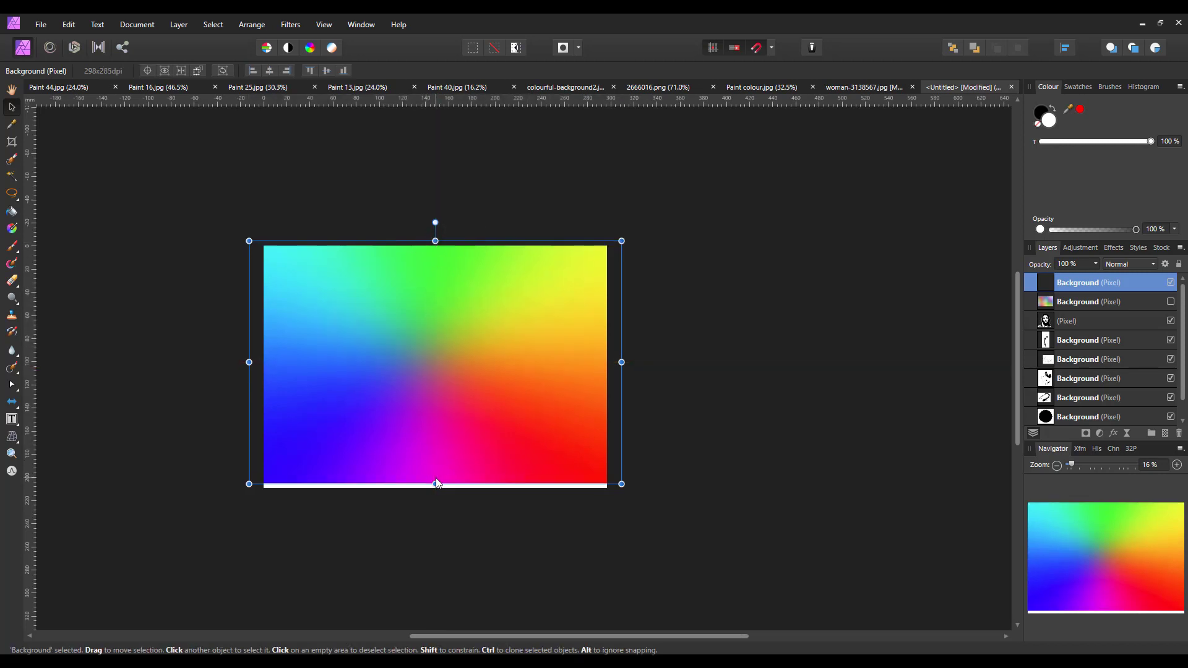
pyautogui.moveTo(435, 484); pyautogui.dragTo(435, 494)
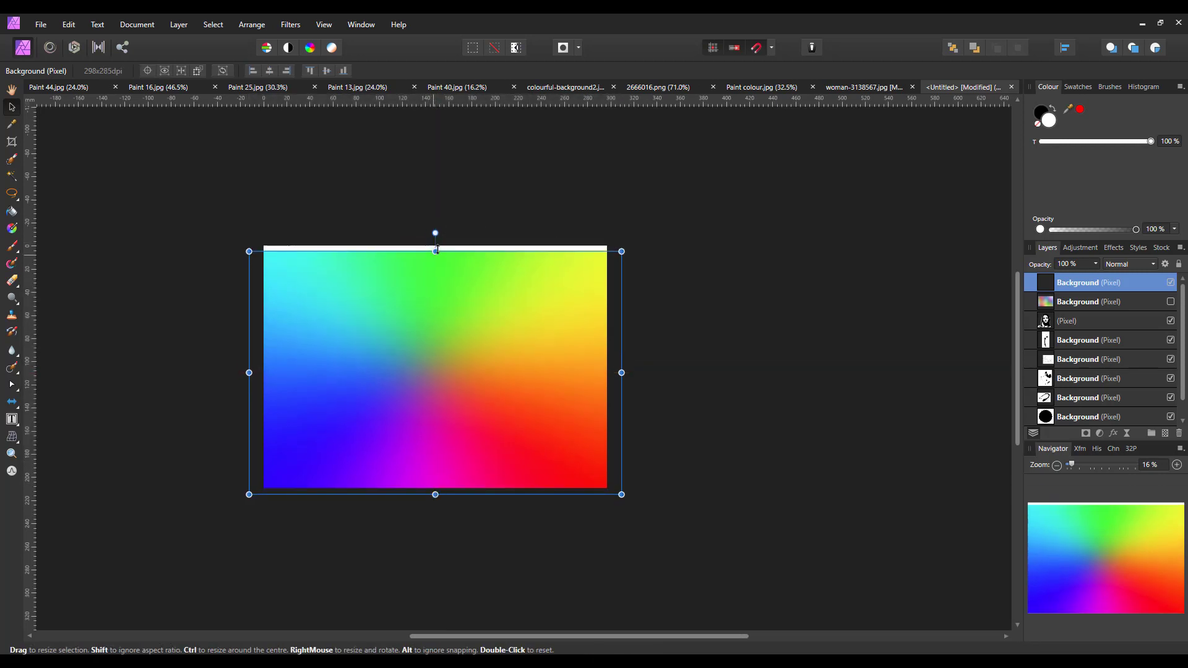
pyautogui.moveTo(436, 250); pyautogui.dragTo(435, 232)
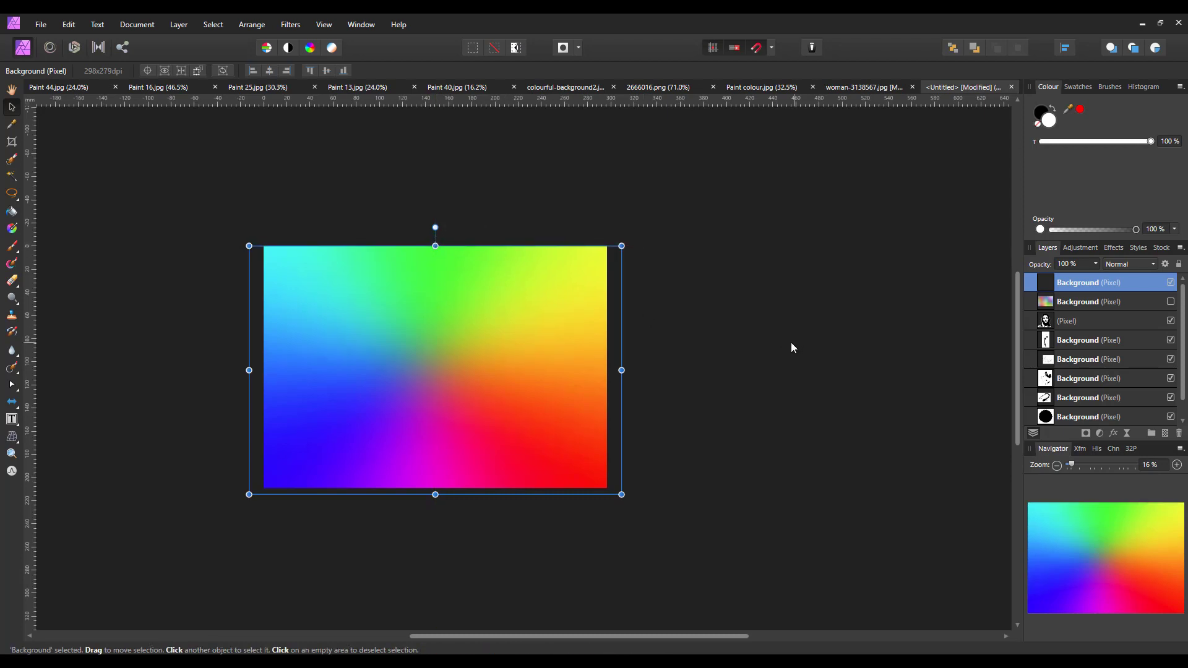
pyautogui.click(1153, 265)
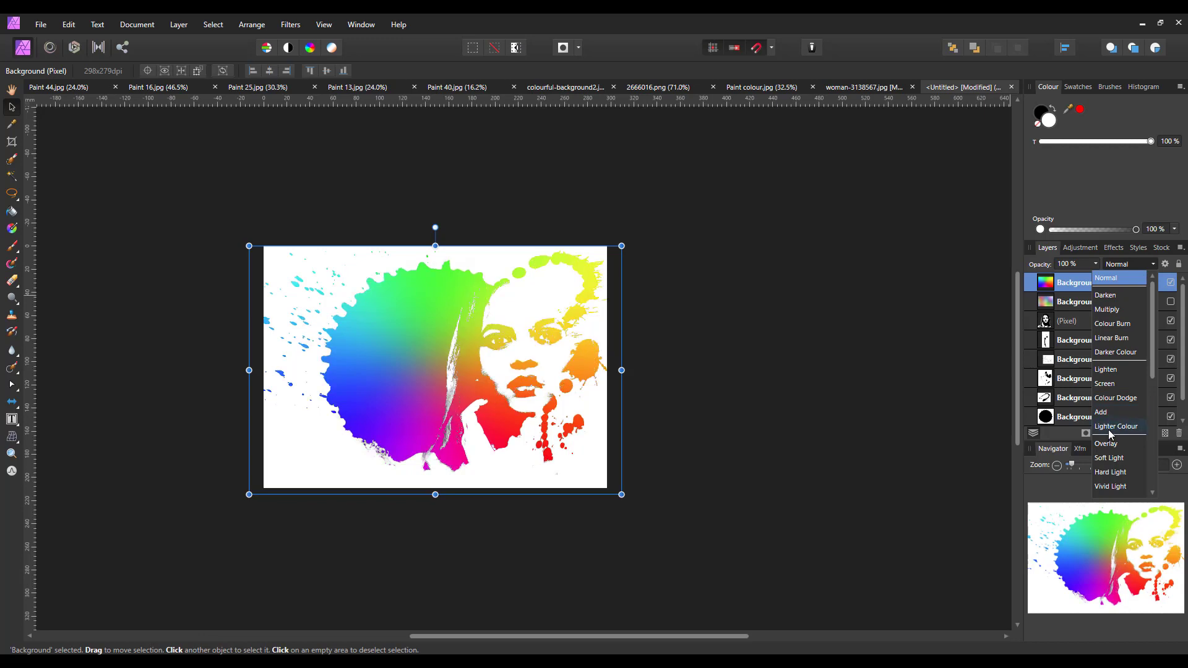
pyautogui.click(1107, 385)
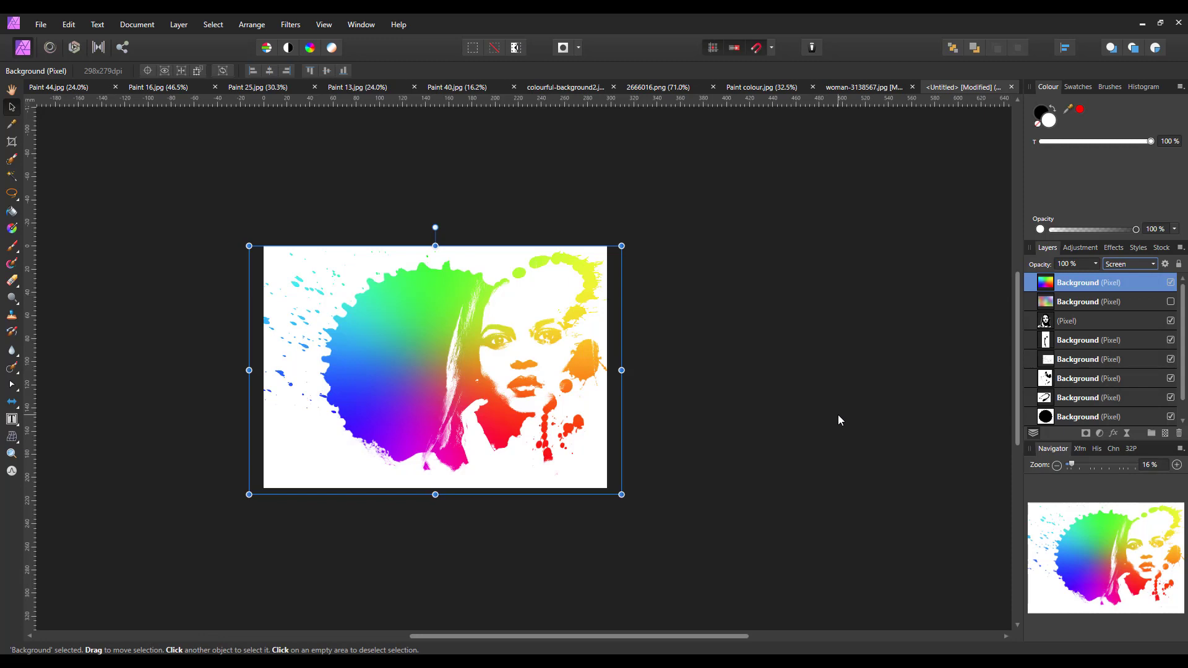
# - Hide the rainbow layer and show the pastel gradient layer beneath it
pyautogui.scroll(3, 838, 420)
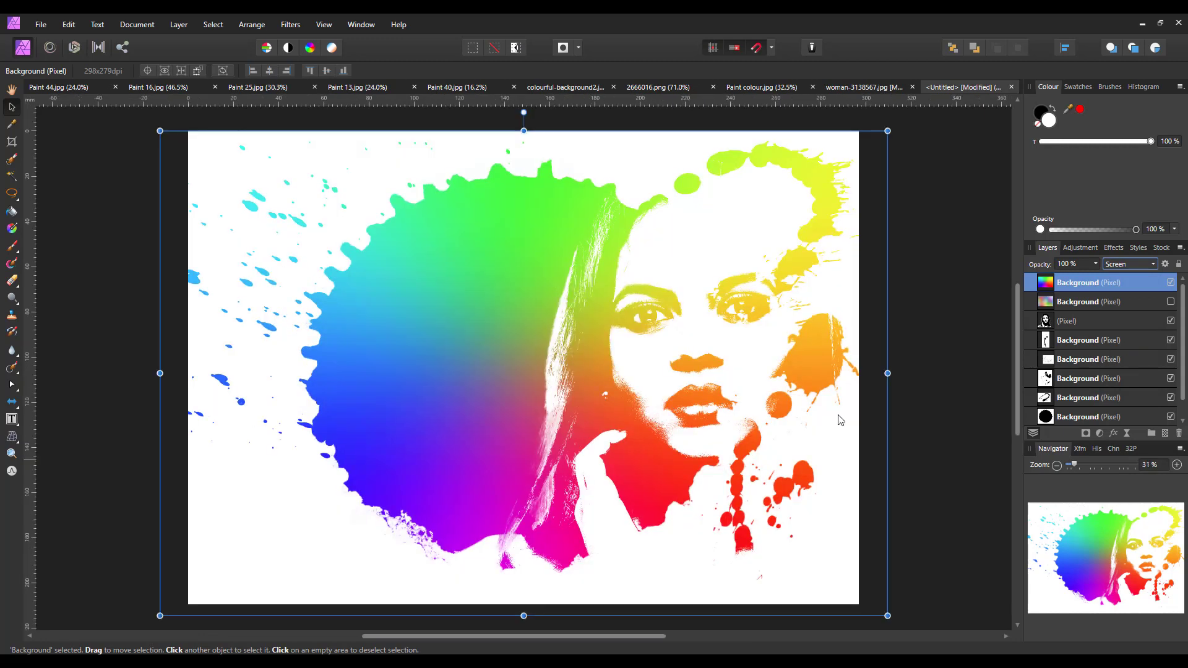
pyautogui.click(1171, 283)
pyautogui.click(1171, 302)
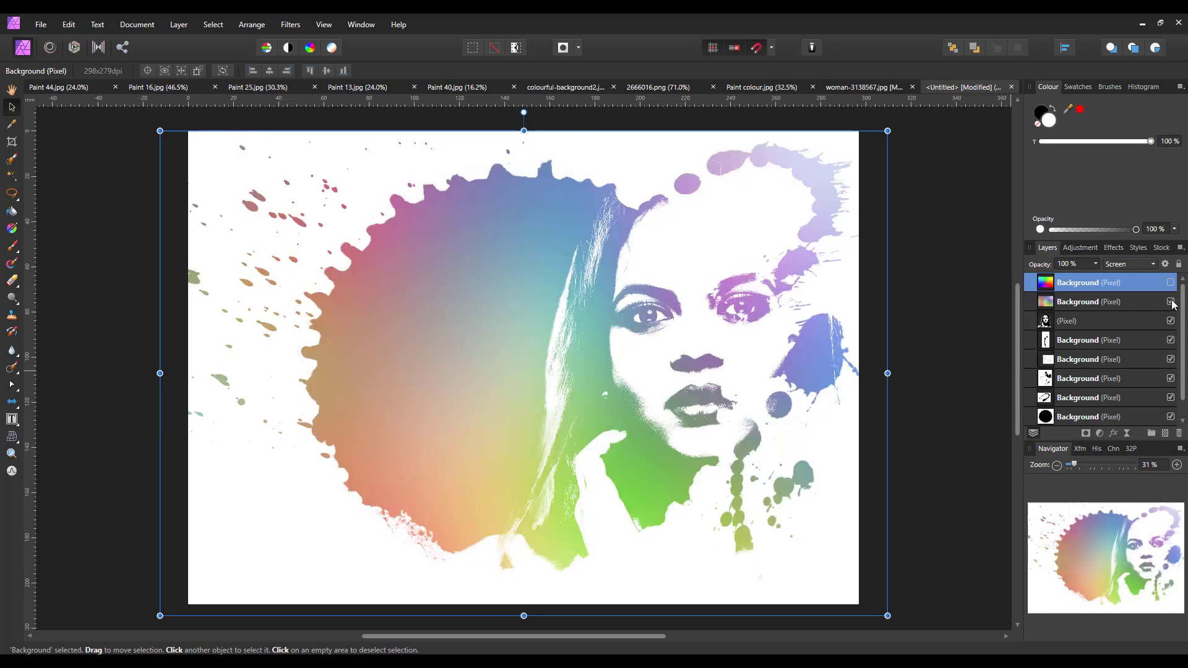
# - Hide the pastel gradient layer, and paste a copy of the colourful-background2 layer on top of the untitled document
pyautogui.click(1171, 302)
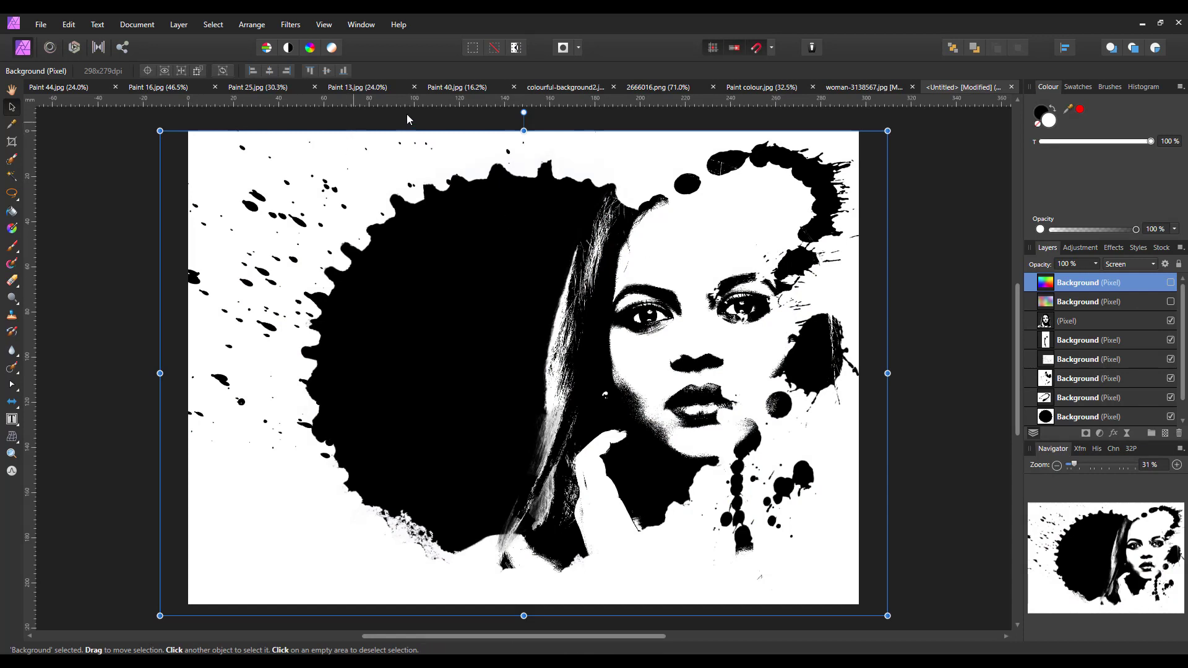
pyautogui.click(564, 90)
pyautogui.press('h')
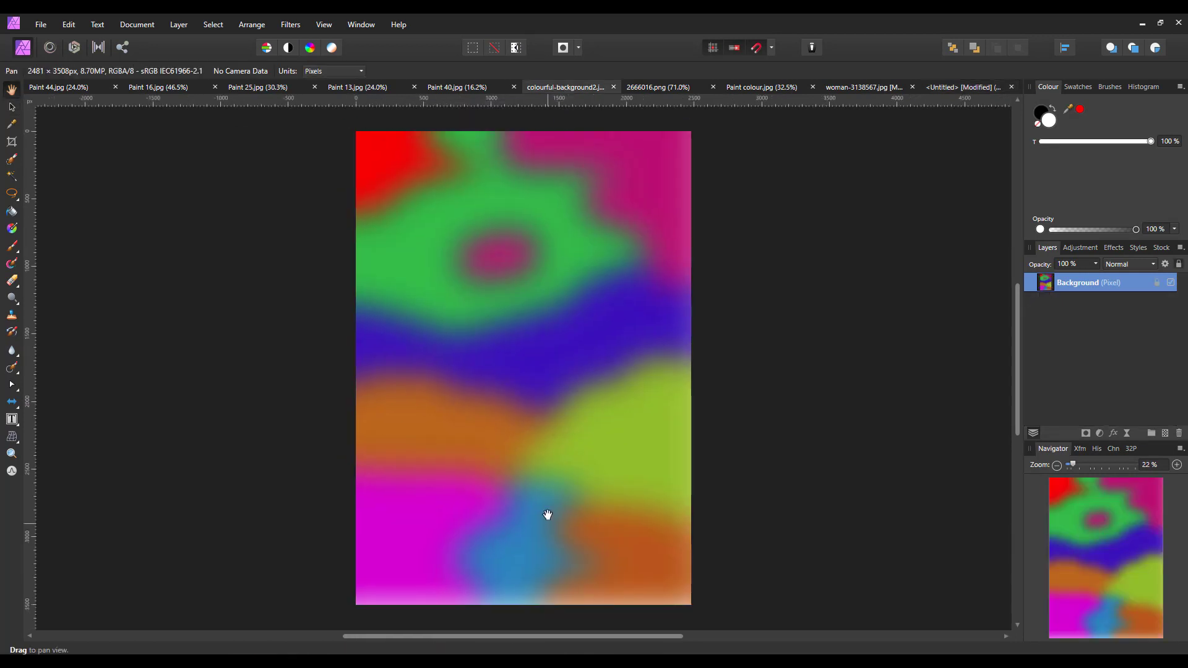
pyautogui.rightClick(1076, 283)
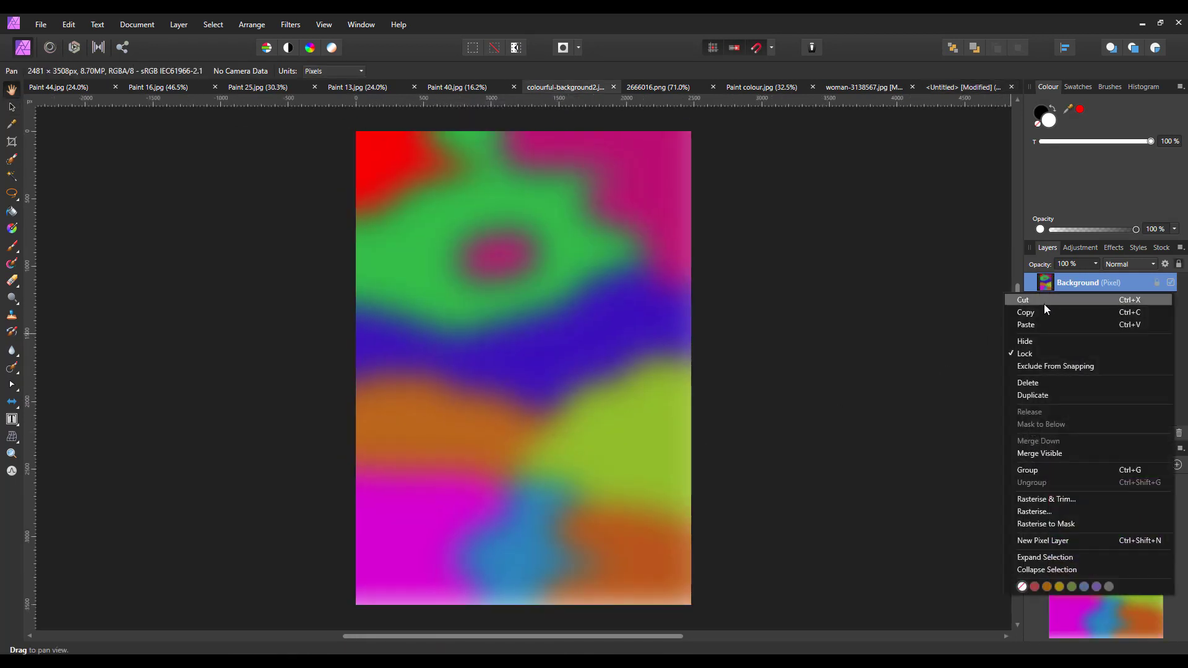
pyautogui.click(1034, 313)
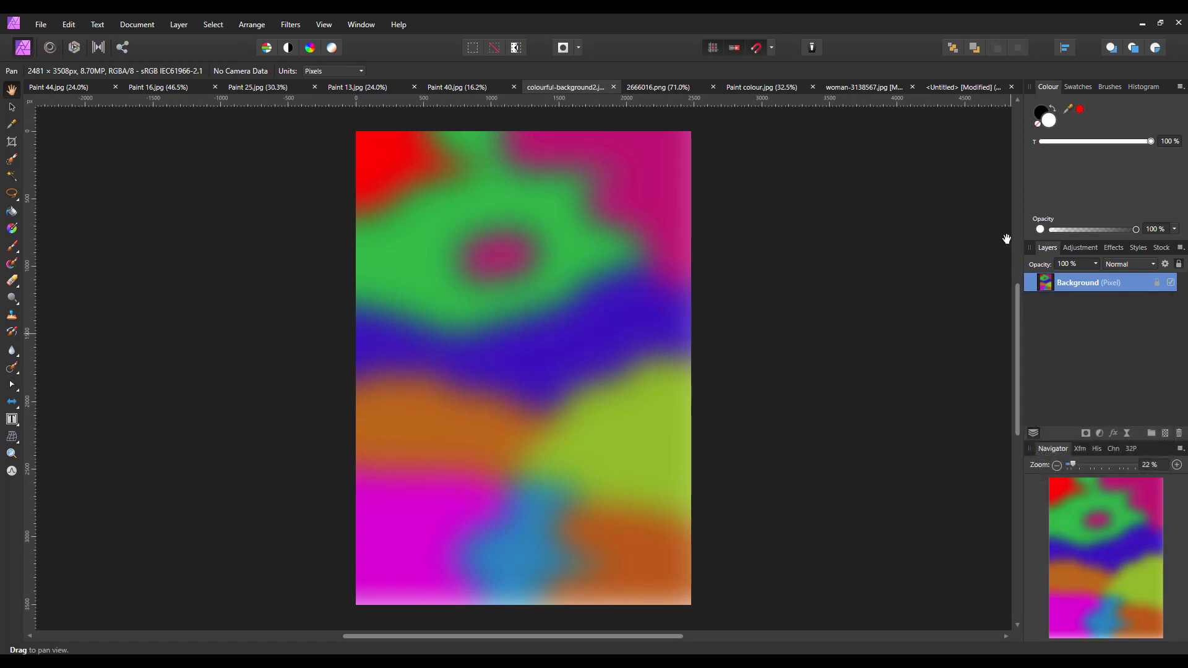
pyautogui.click(949, 89)
pyautogui.hotkey('ctrl', 'v')
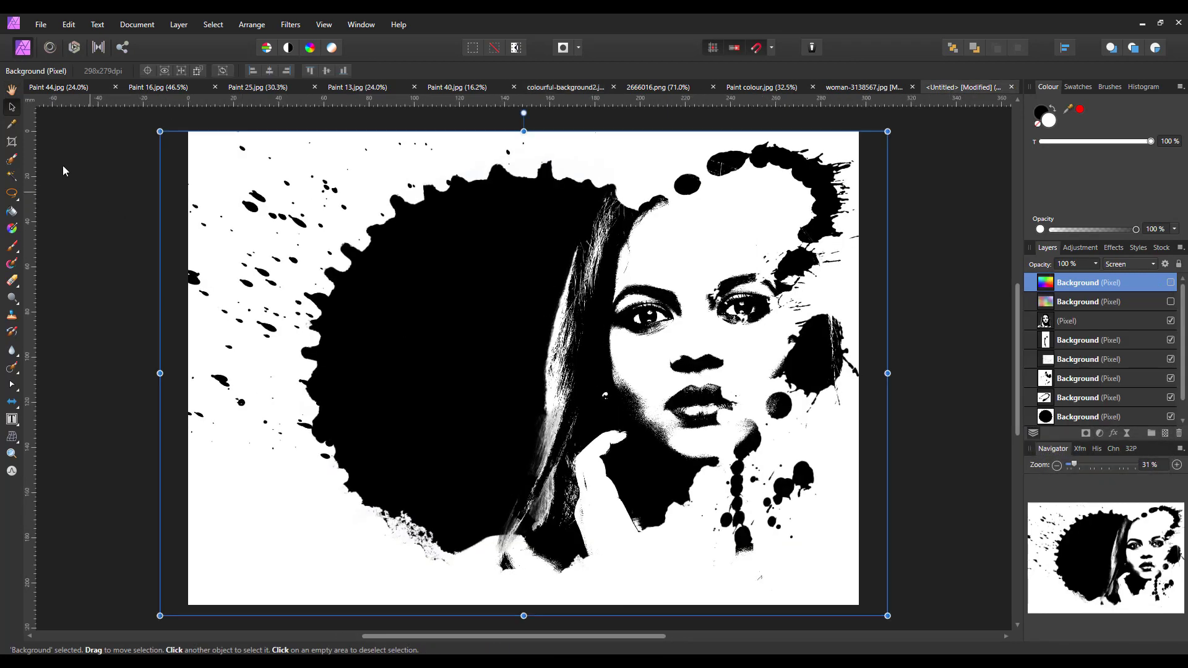
pyautogui.click(66, 27)
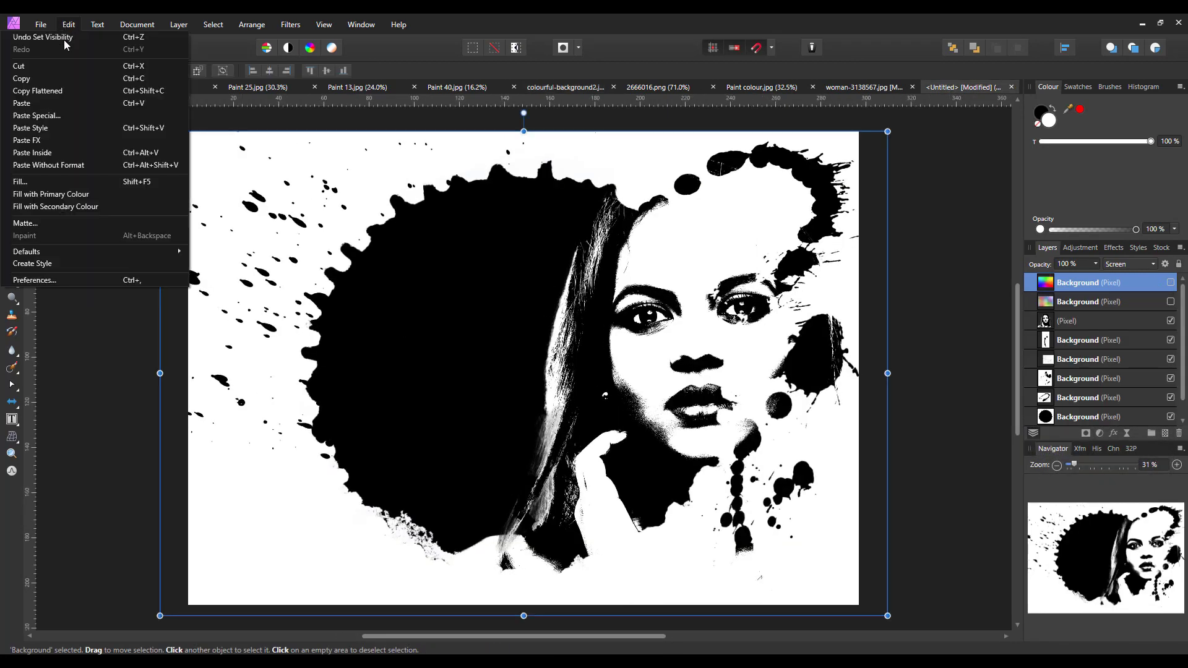
pyautogui.click(35, 109)
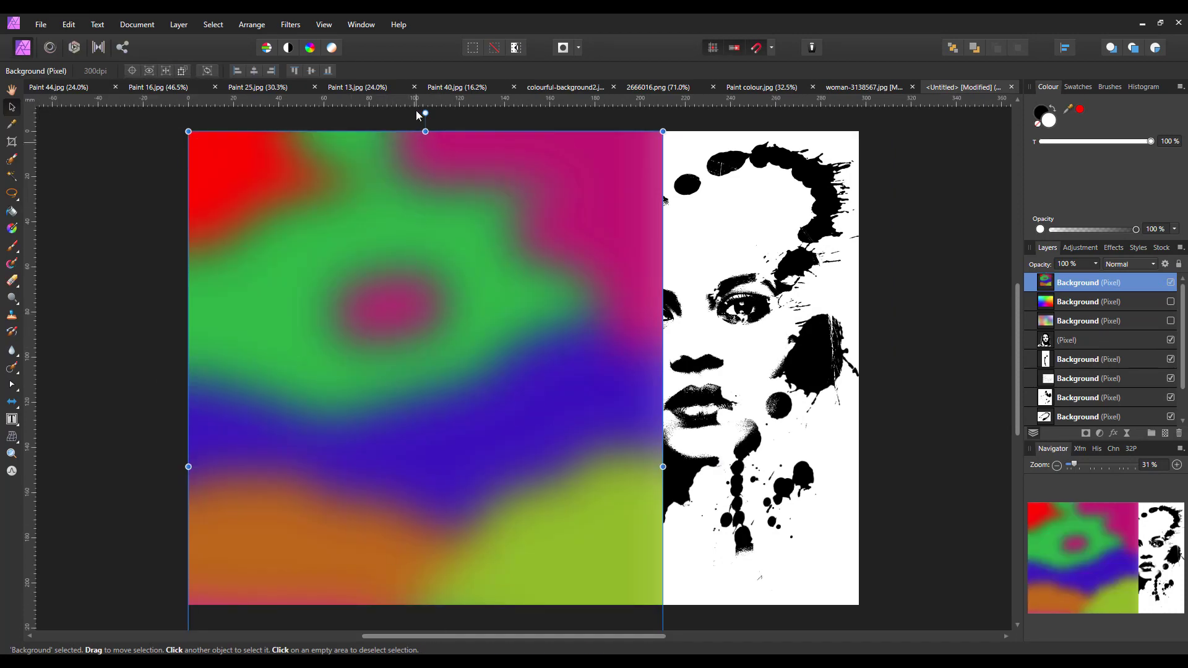
# - Rotate the pasted multicolour layer about 90° anticlockwise over the page and stretch it to 297x298 dpi for full coverage
pyautogui.moveTo(411, 110); pyautogui.dragTo(70, 465)
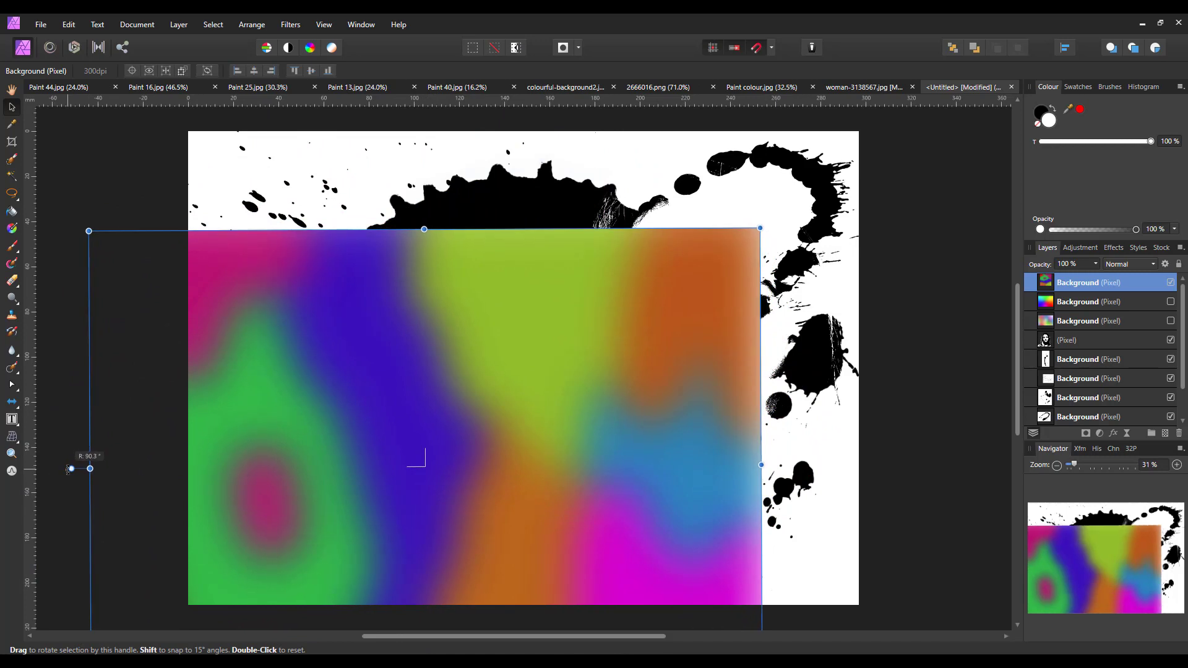
pyautogui.moveTo(421, 508); pyautogui.dragTo(514, 432)
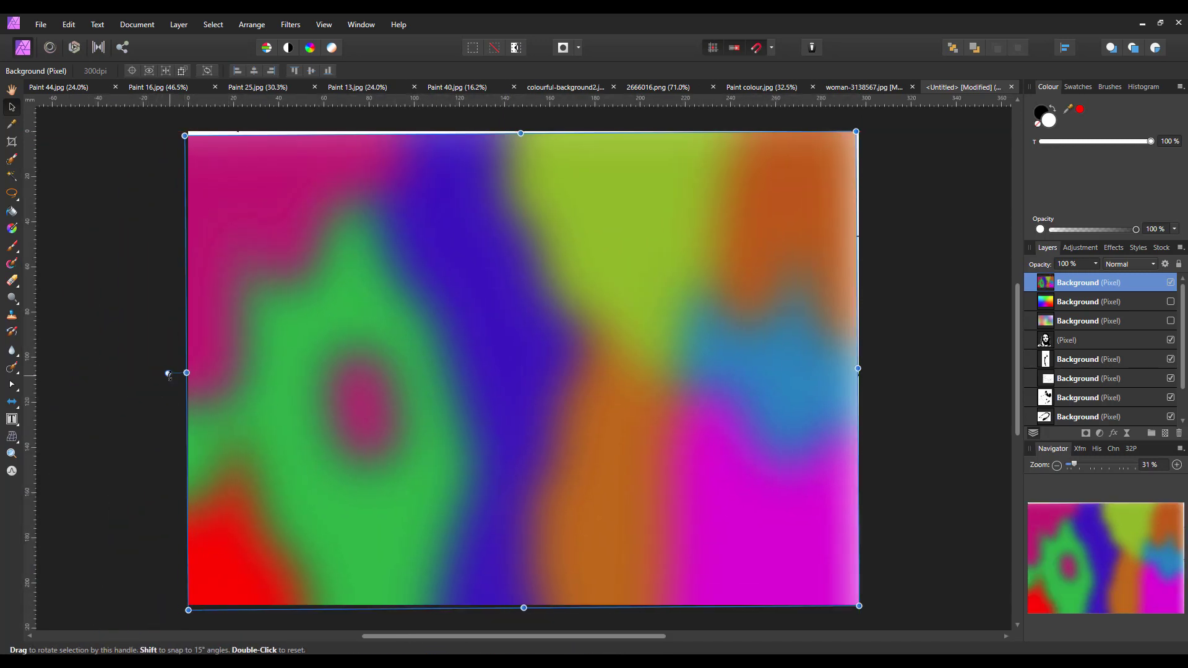
pyautogui.moveTo(168, 373); pyautogui.dragTo(167, 369)
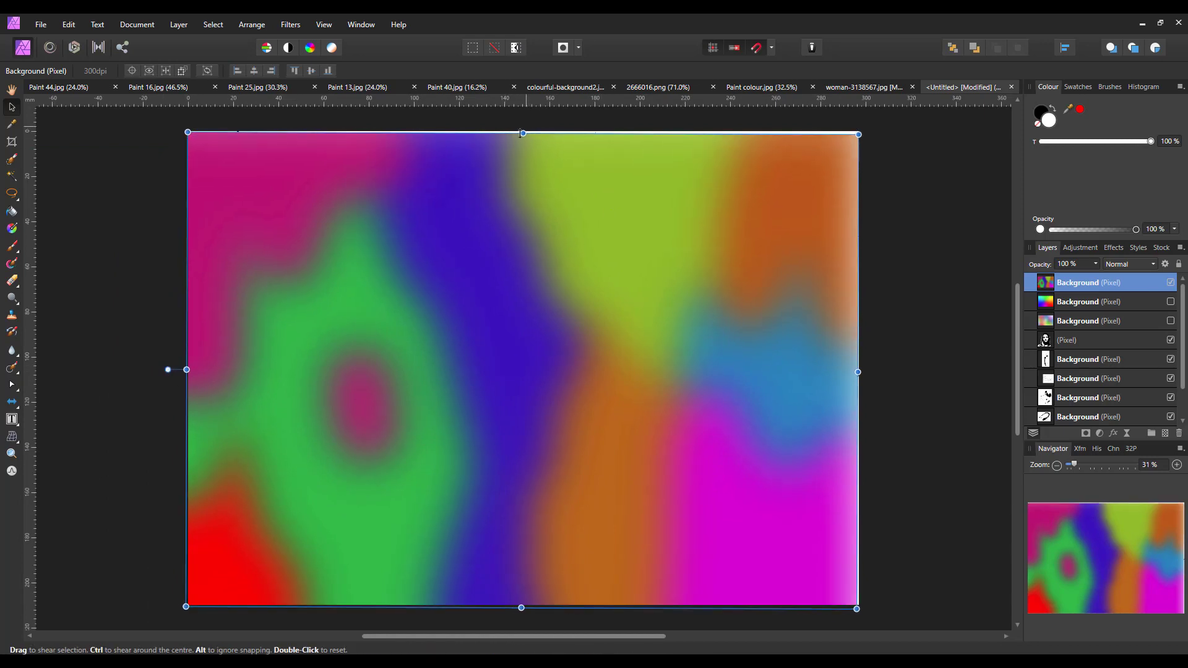
pyautogui.moveTo(523, 133); pyautogui.dragTo(523, 129)
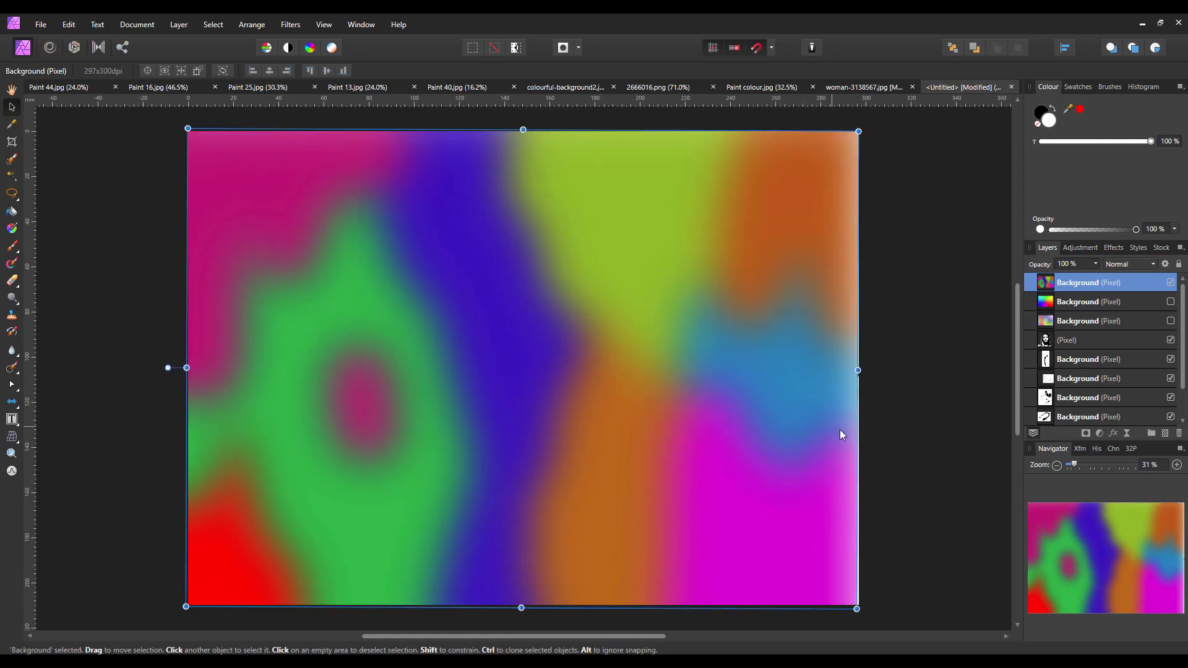
pyautogui.moveTo(857, 370)
pyautogui.mouseDown()
pyautogui.moveTo(884, 369)
pyautogui.moveTo(860, 370)
pyautogui.mouseUp()
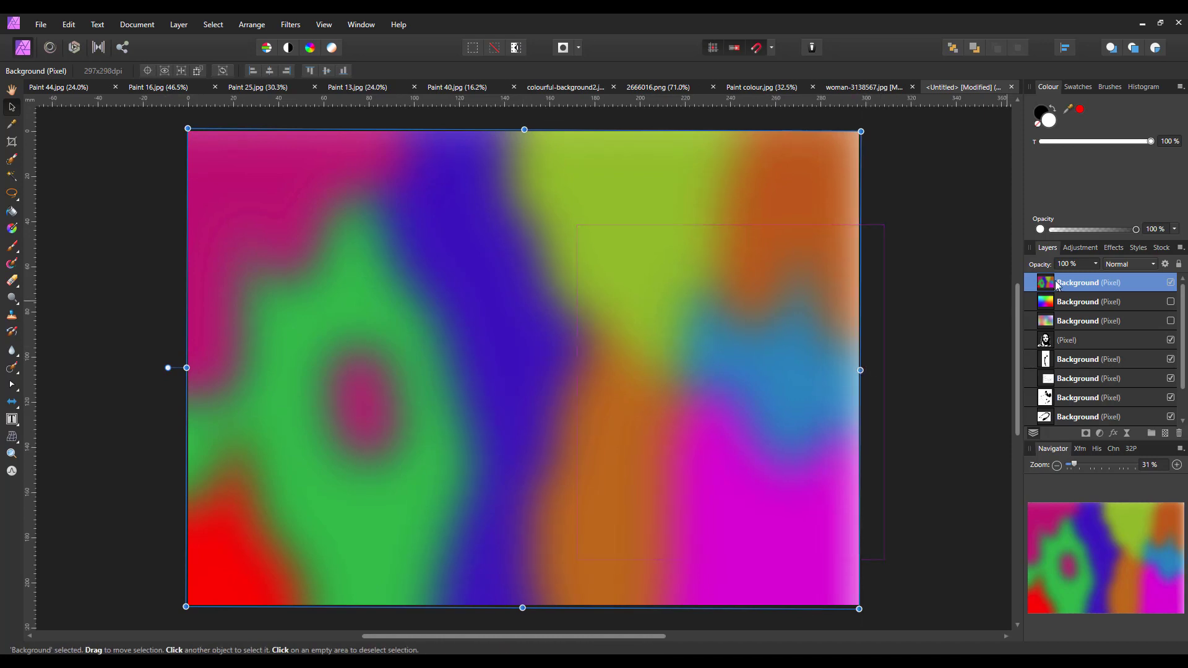
# - Set the rotated multicolour layer's blend mode to Screen and deselect it
pyautogui.click(1154, 265)
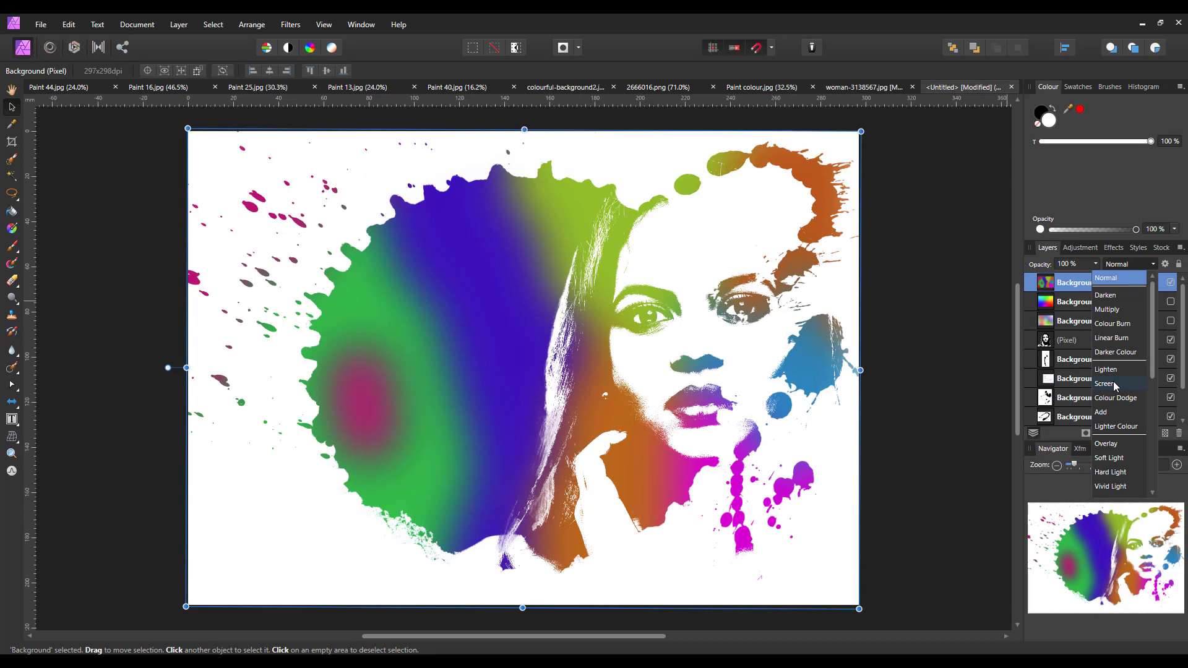
pyautogui.click(1114, 385)
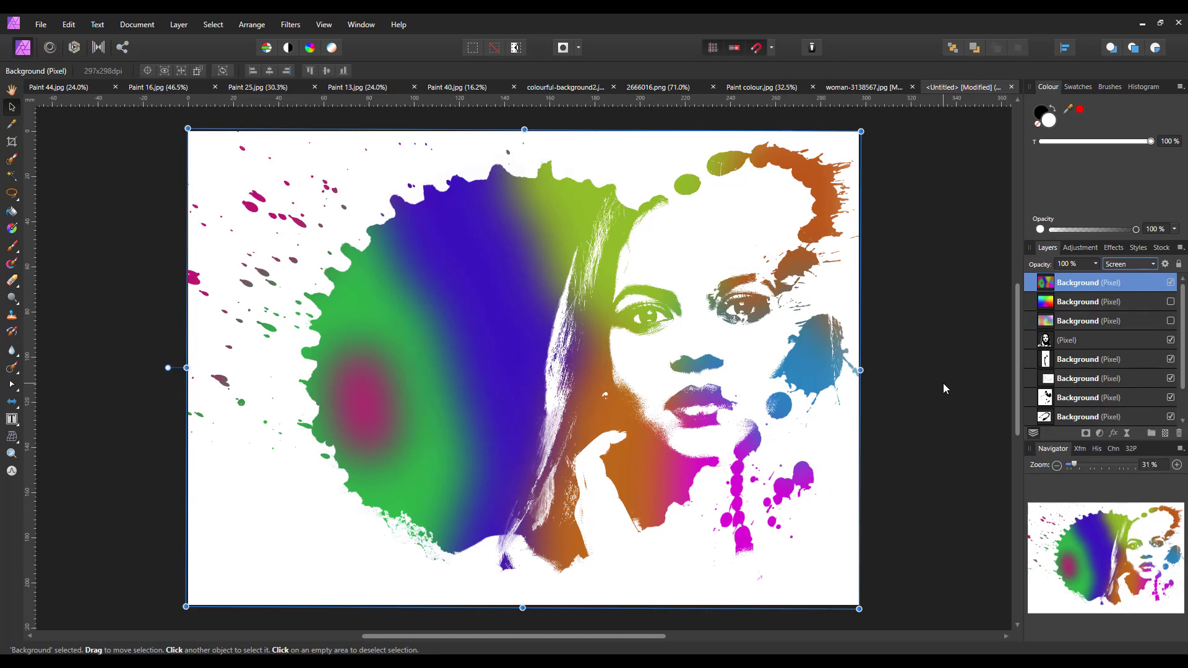
pyautogui.click(944, 384)
pyautogui.click(918, 513)
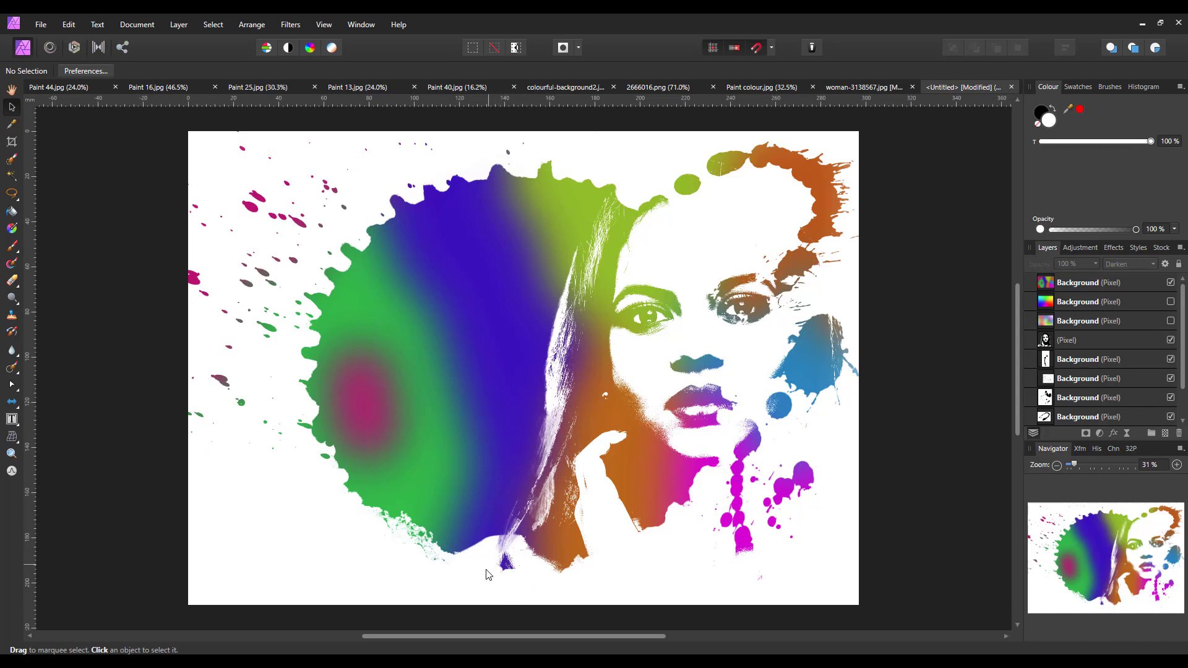
# - Add a new pixel layer on top and paint over stray ink marks around the portrait with a white 152.8 px brush
pyautogui.click(1127, 279)
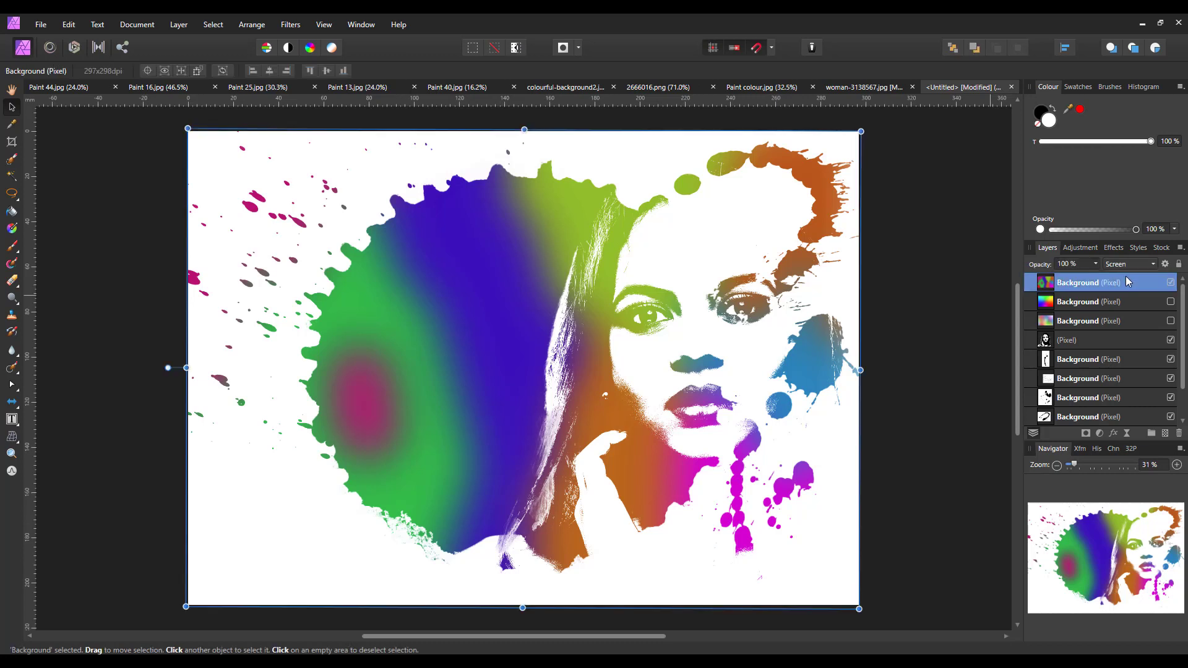
pyautogui.click(1165, 434)
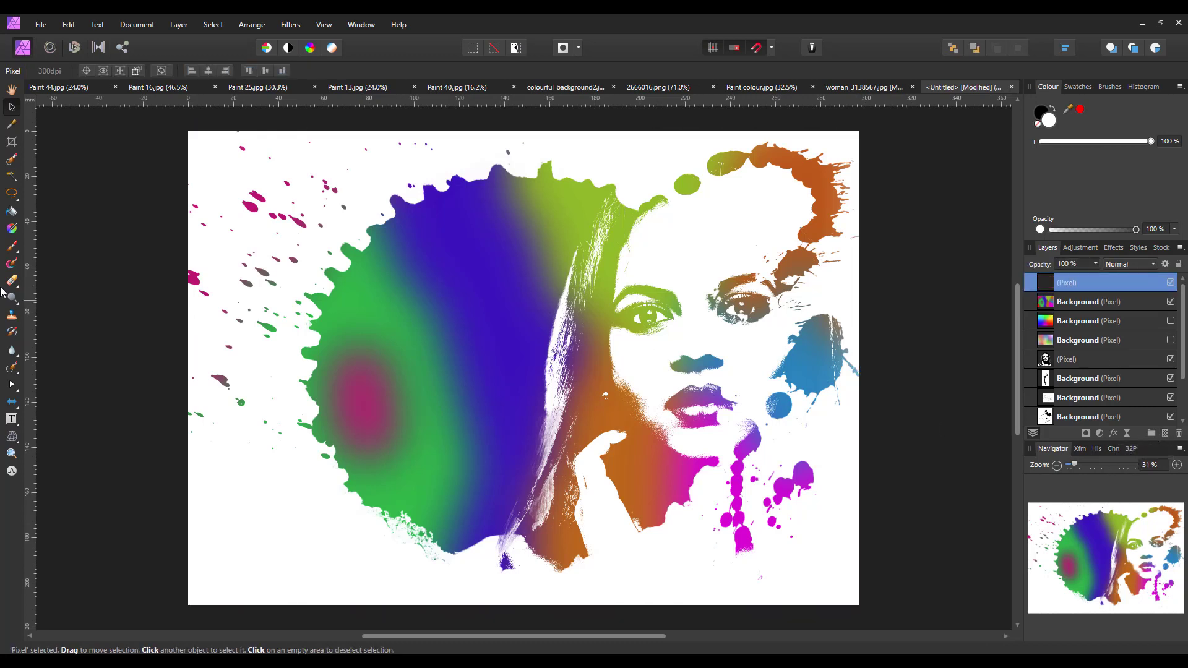
pyautogui.click(12, 248)
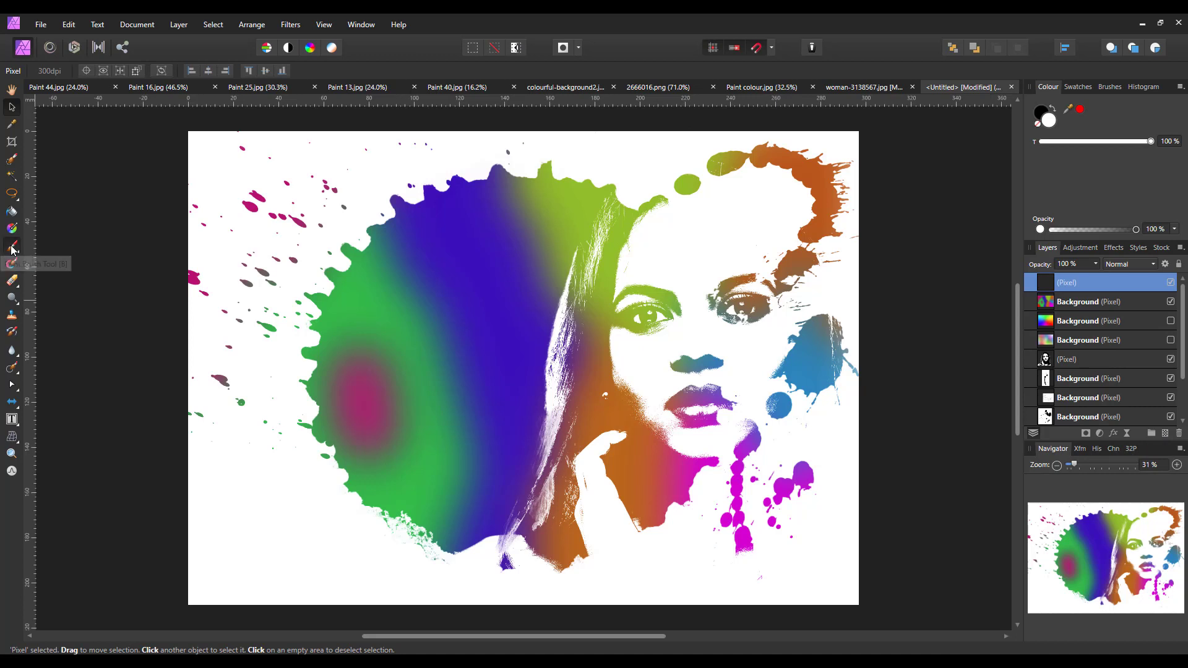
pyautogui.click(1050, 122)
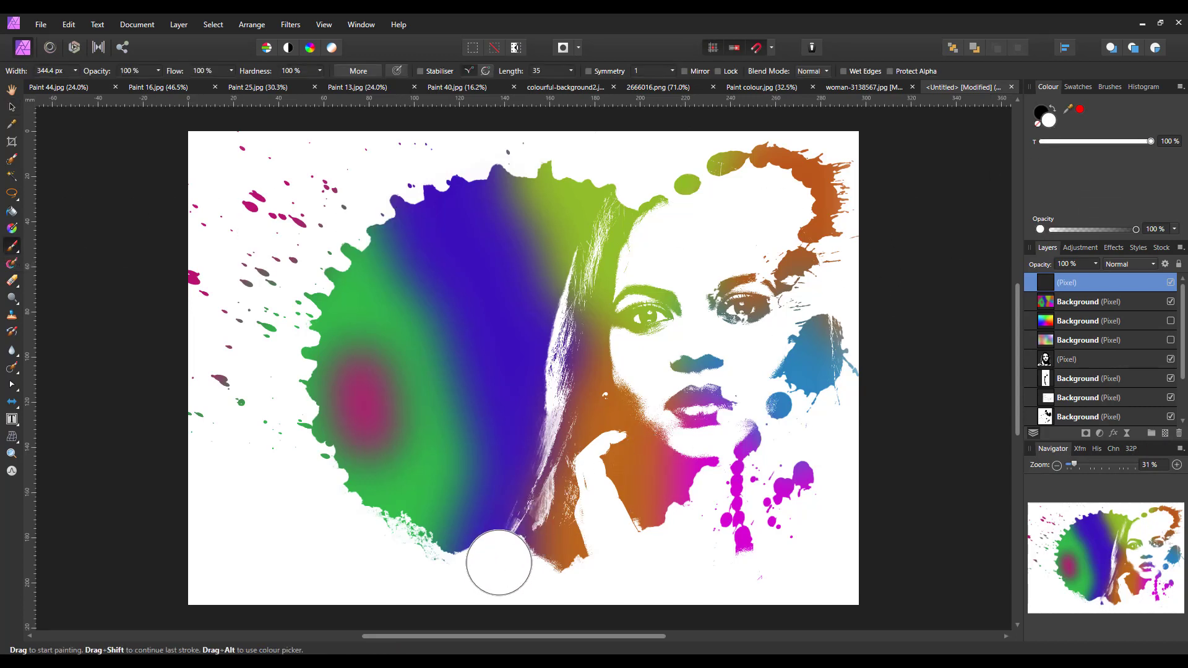
pyautogui.press('[')
pyautogui.press('[')
pyautogui.press('[')
pyautogui.press('[')
pyautogui.press('[')
pyautogui.press('[')
pyautogui.moveTo(515, 574); pyautogui.dragTo(512, 559)
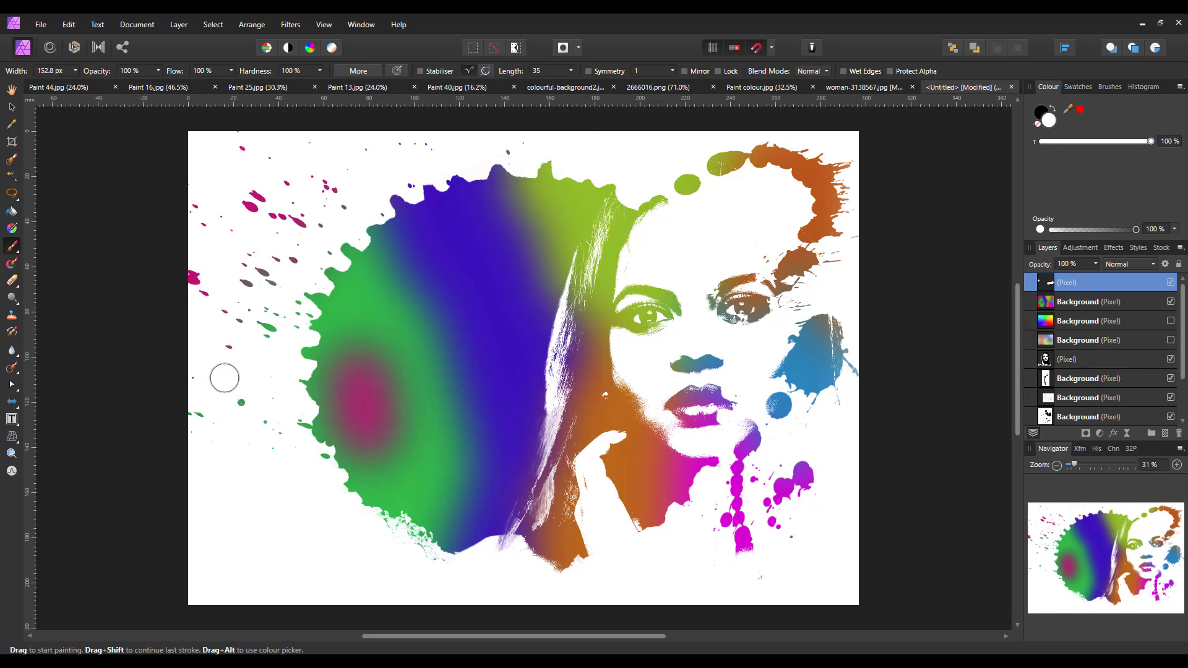
pyautogui.click(760, 579)
# - Hide the blurred multicolour layer and leave the pastel gradient as the only visible colour layer over the portrait
pyautogui.click(1171, 301)
pyautogui.click(1170, 321)
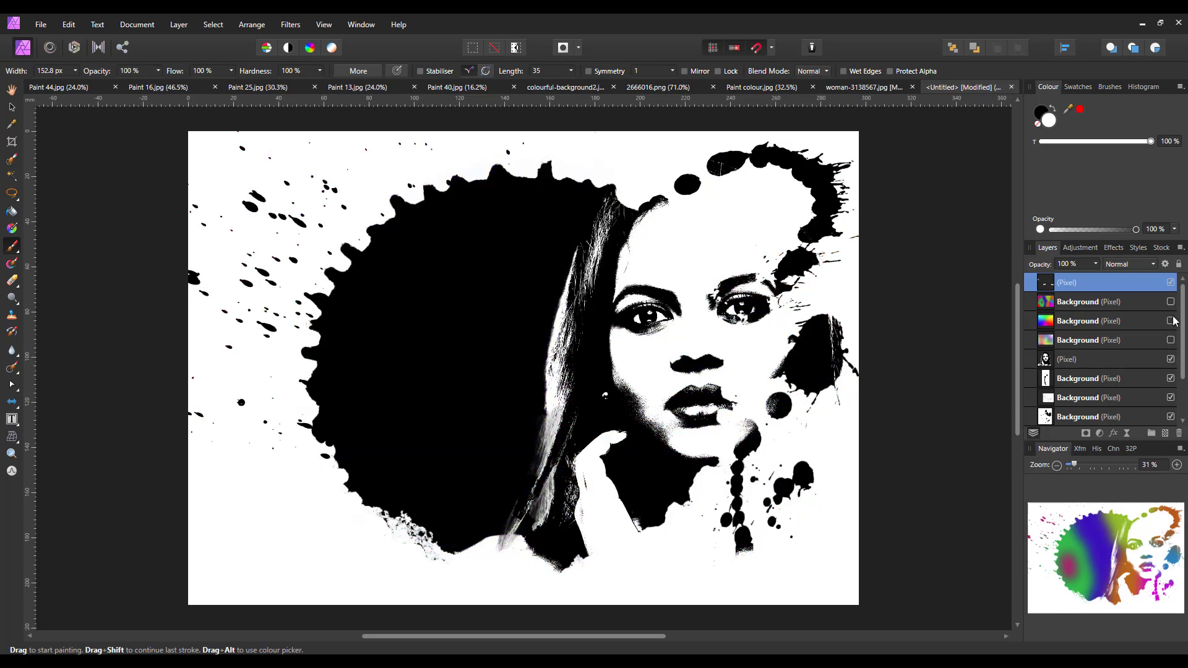
pyautogui.click(1171, 340)
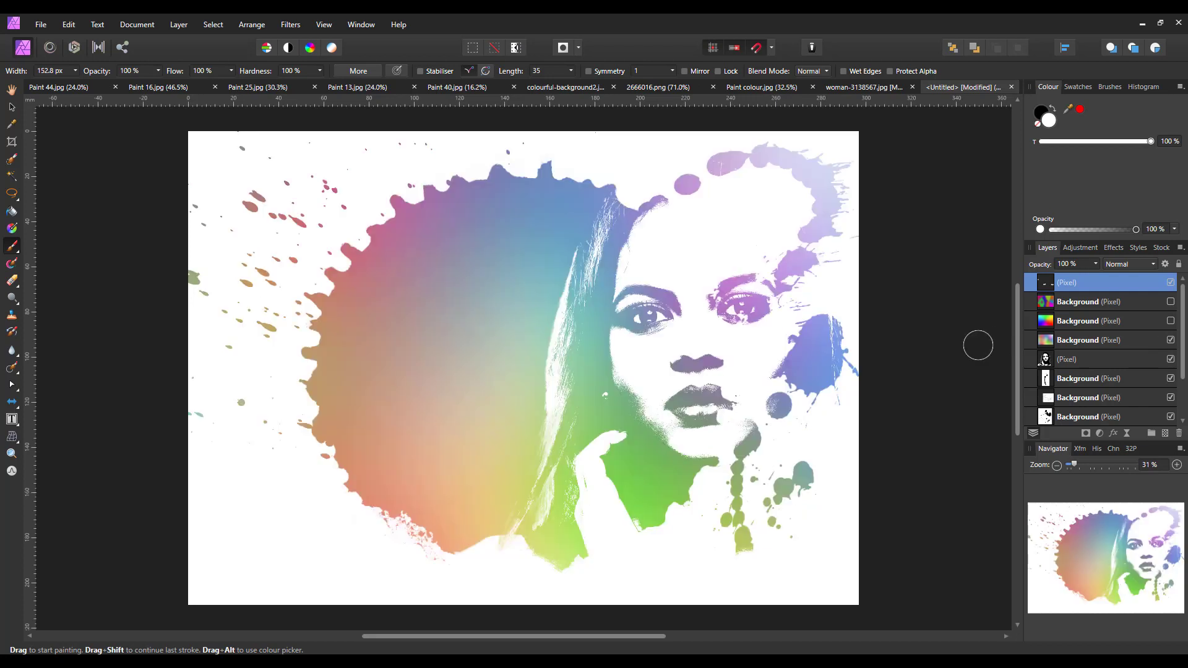